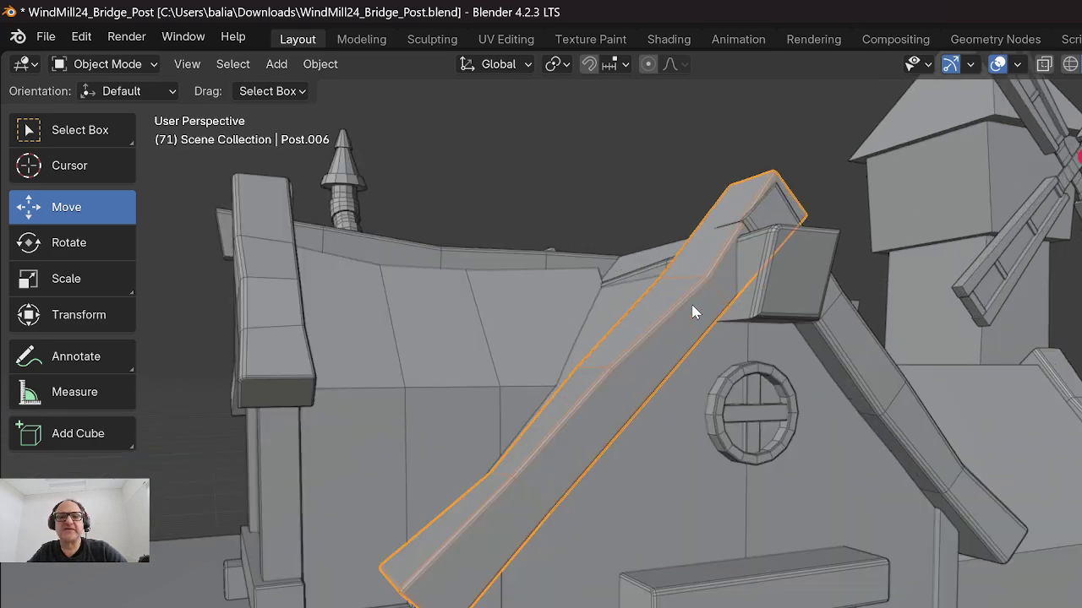
Examine how the sloping roof-edge posts meet at the gable peaks on each side of the house.
{"action": "middle_click_drag", "start_coordinate": [622, 374], "coordinate": [637, 397]}
{"action": "scroll", "coordinate": [625, 397], "scroll_direction": "down", "scroll_amount": 2}
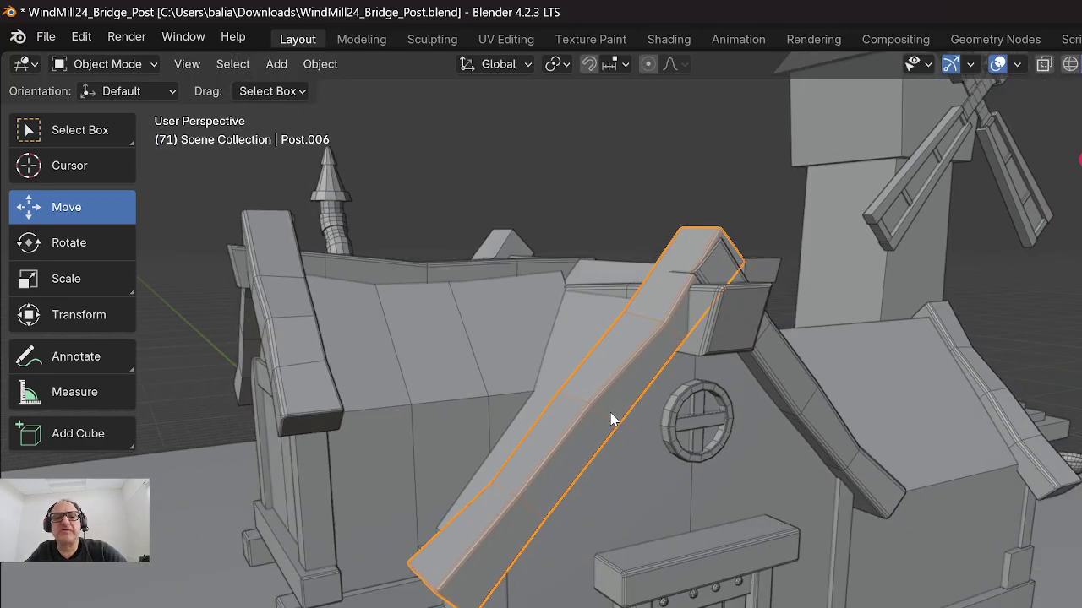
{"action": "middle_click_drag", "start_coordinate": [568, 432], "coordinate": [764, 404]}
{"action": "middle_click_drag", "start_coordinate": [182, 433], "coordinate": [333, 426]}
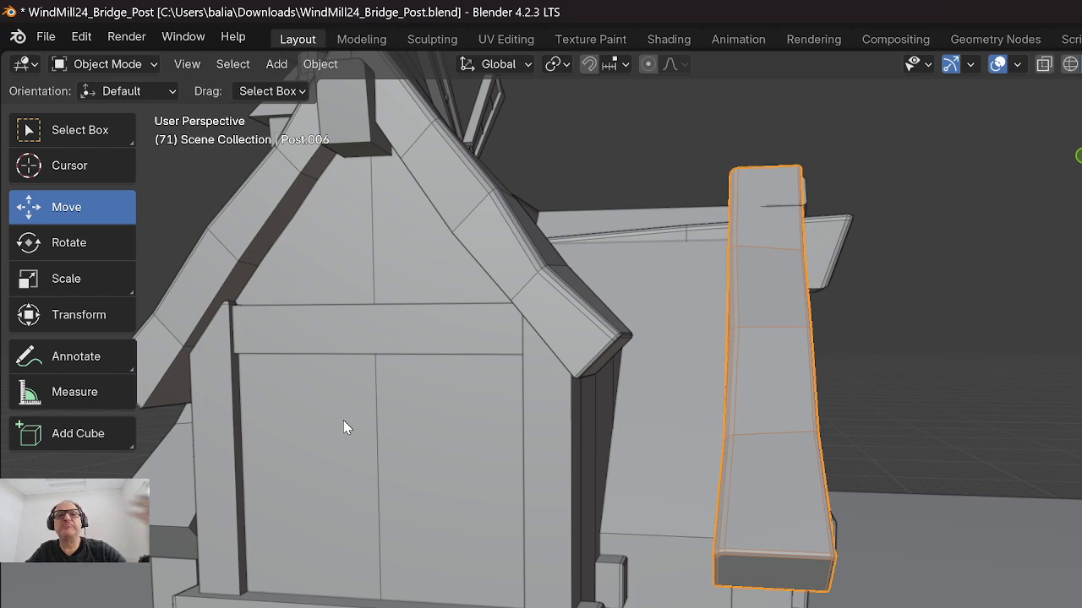
{"action": "scroll", "coordinate": [501, 291], "scroll_direction": "down", "scroll_amount": 2}
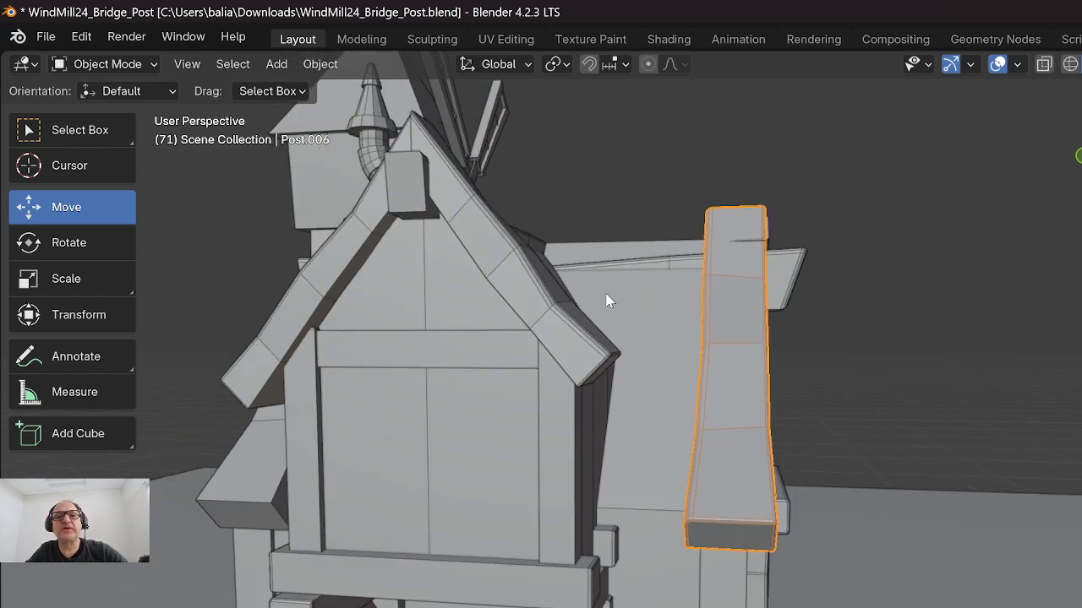
{"action": "middle_click_drag", "start_coordinate": [606, 301], "coordinate": [684, 320]}
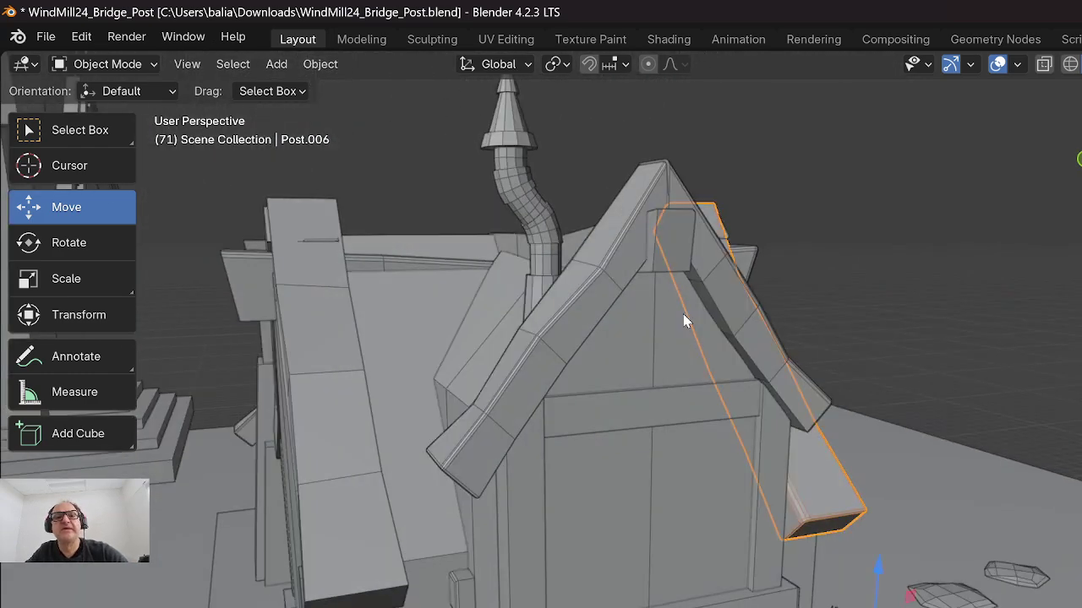
{"action": "left_click", "coordinate": [541, 342]}
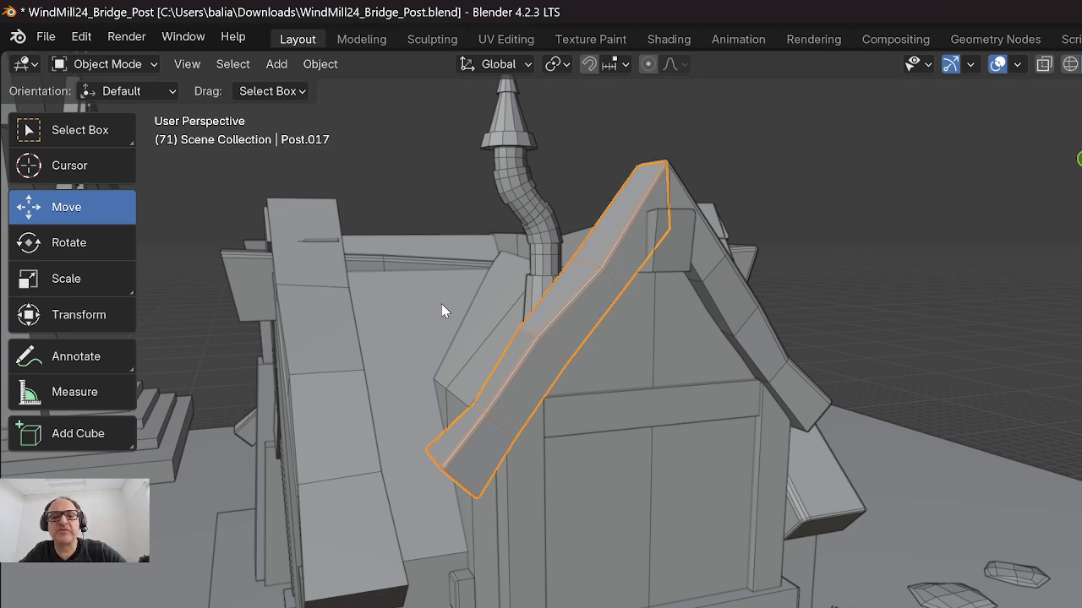
Isolate the two sloping roof-edge posts of one gable, Post.007 and Post.008, in local view.
{"action": "scroll", "coordinate": [693, 337], "scroll_direction": "down", "scroll_amount": 2}
{"action": "middle_click_drag", "start_coordinate": [693, 336], "coordinate": [573, 311]}
{"action": "left_click", "coordinate": [574, 379]}
{"action": "left_click", "coordinate": [546, 376], "text": "shift"}
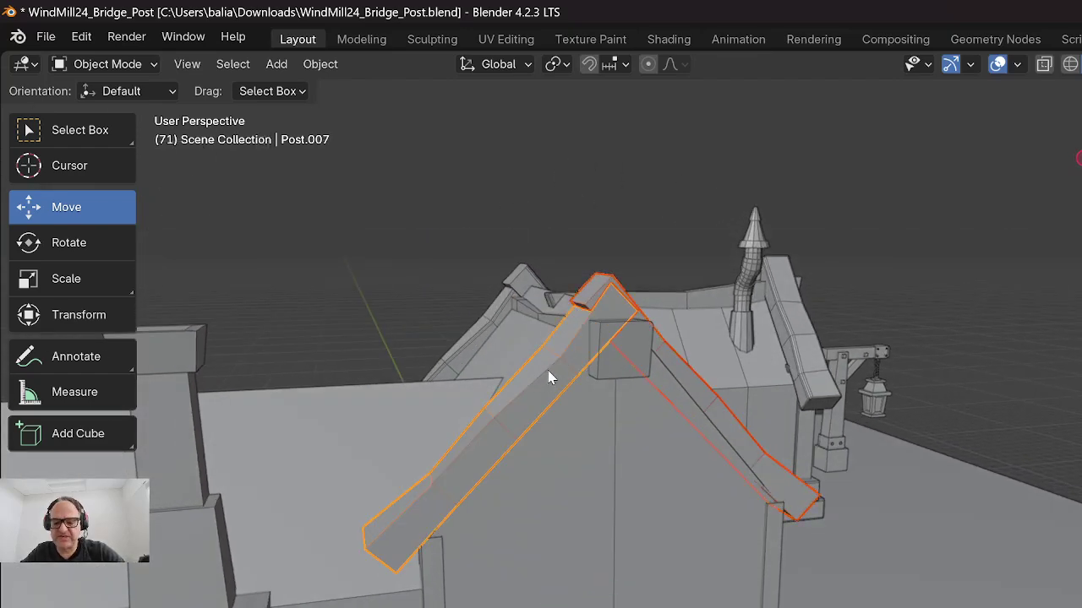
{"action": "key", "text": "slash"}
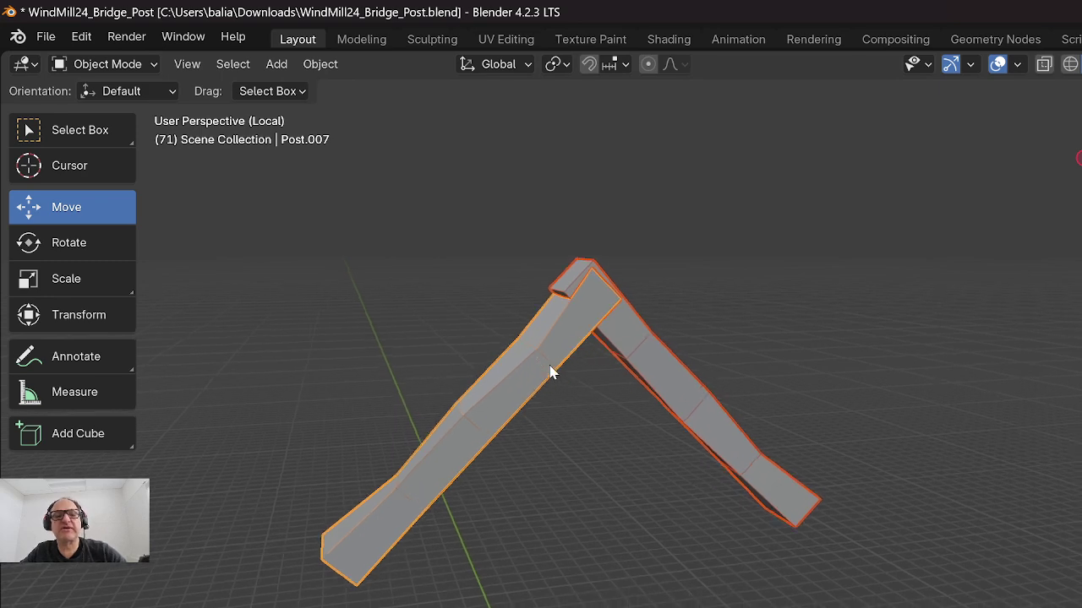
Set the origin of each of the two isolated posts to its center of mass (volume).
{"action": "left_click", "coordinate": [551, 368]}
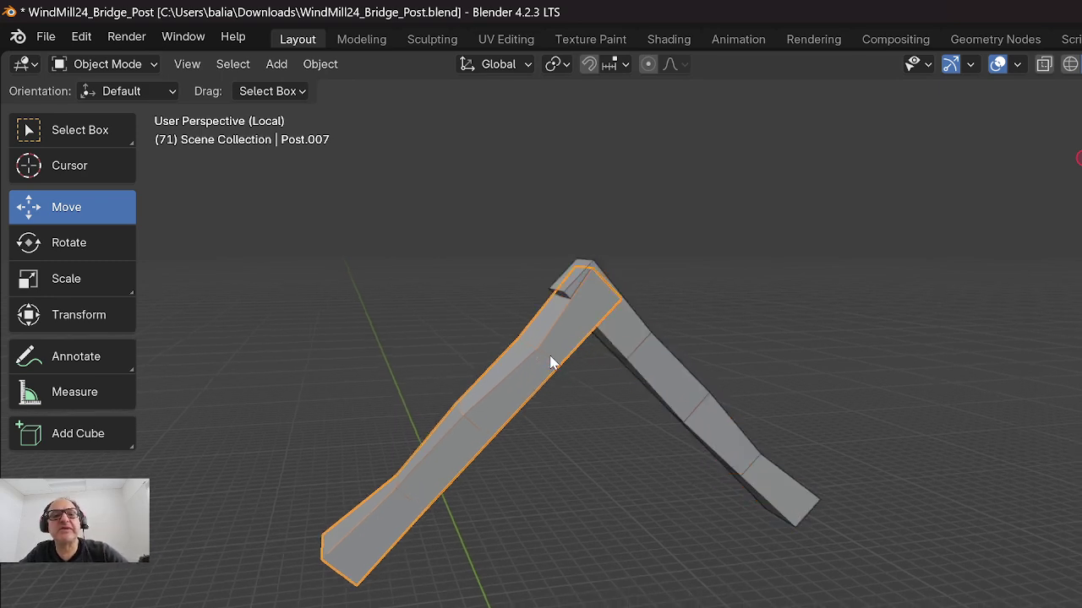
{"action": "scroll", "coordinate": [541, 360], "scroll_direction": "down", "scroll_amount": 3}
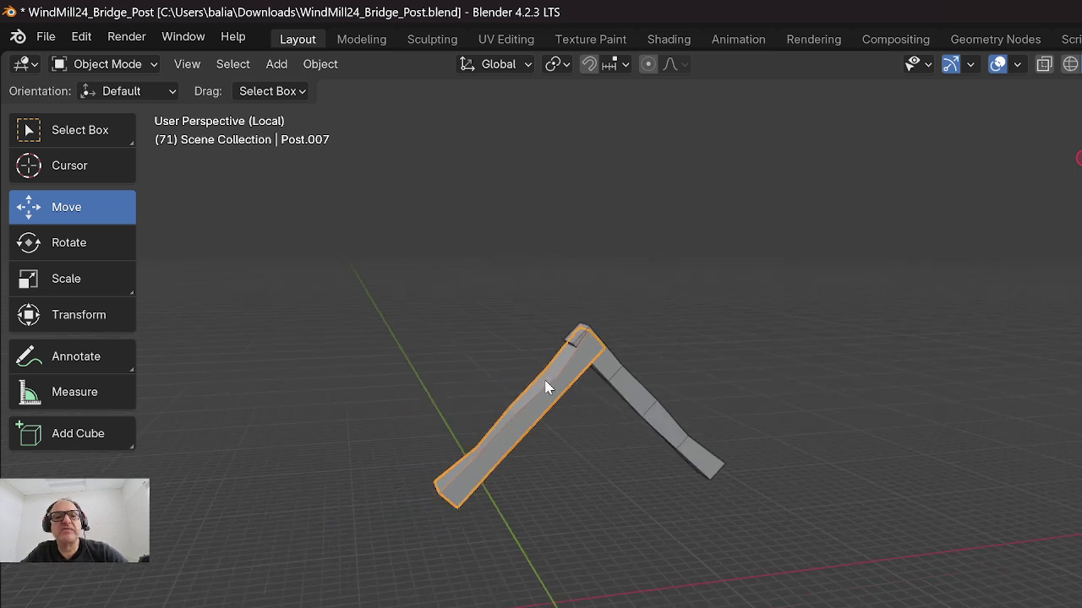
{"action": "right_click", "coordinate": [545, 387]}
{"action": "mouse_move", "coordinate": [540, 472]}
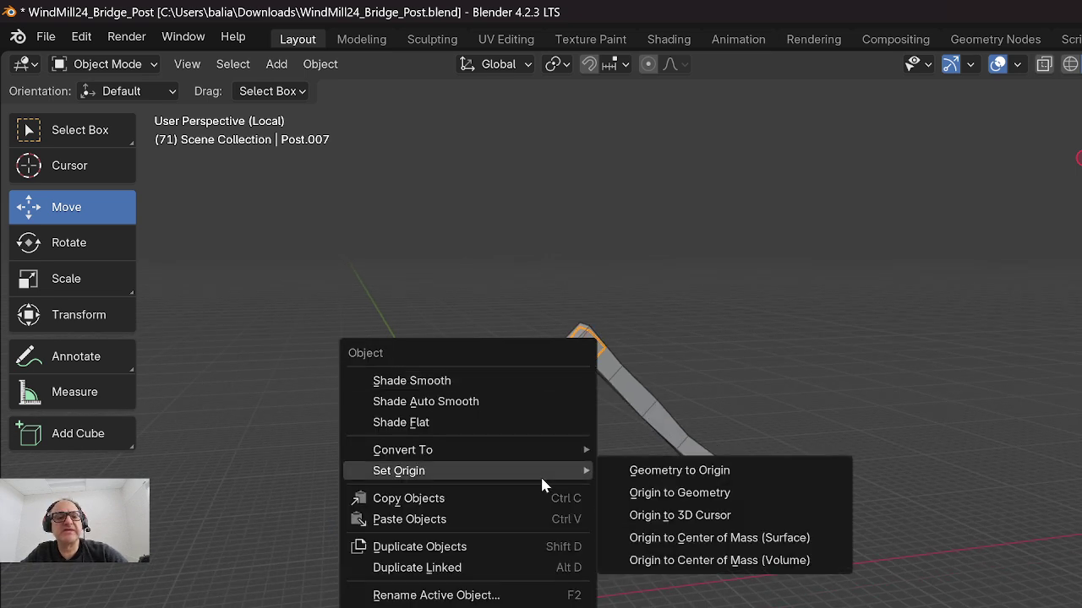
{"action": "left_click", "coordinate": [716, 560]}
{"action": "left_click", "coordinate": [662, 427]}
{"action": "right_click", "coordinate": [663, 427]}
{"action": "mouse_move", "coordinate": [664, 425]}
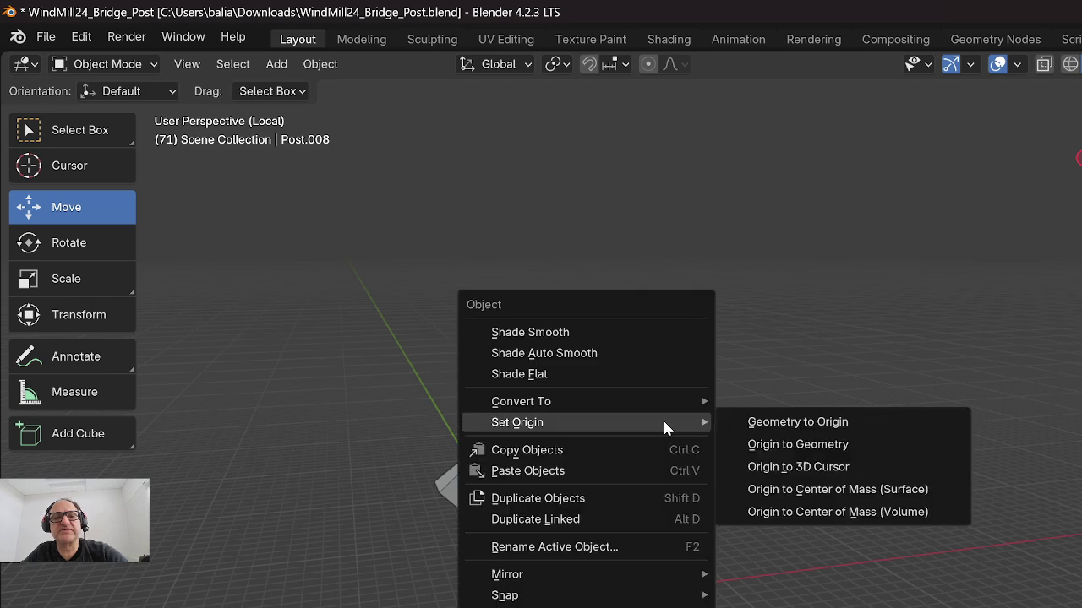
{"action": "left_click", "coordinate": [821, 513]}
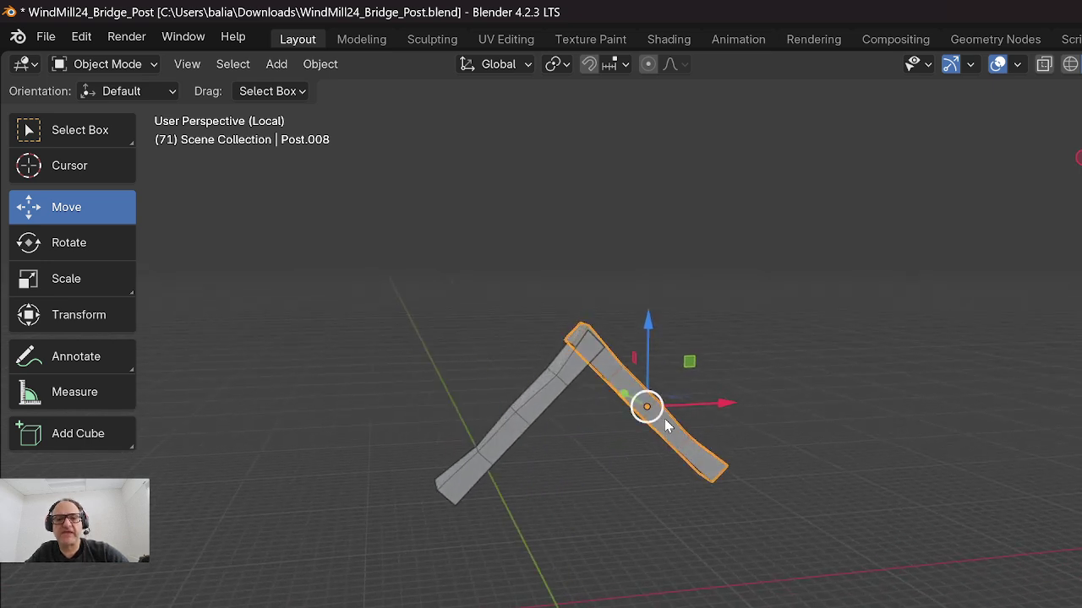
Rotate the upper end face of the right-hand post, Post.008, to vertical in front view and finish editing that post.
{"action": "scroll", "coordinate": [660, 403], "scroll_direction": "up", "scroll_amount": 5}
{"action": "middle_click_drag", "start_coordinate": [638, 406], "coordinate": [655, 416], "text": "shift"}
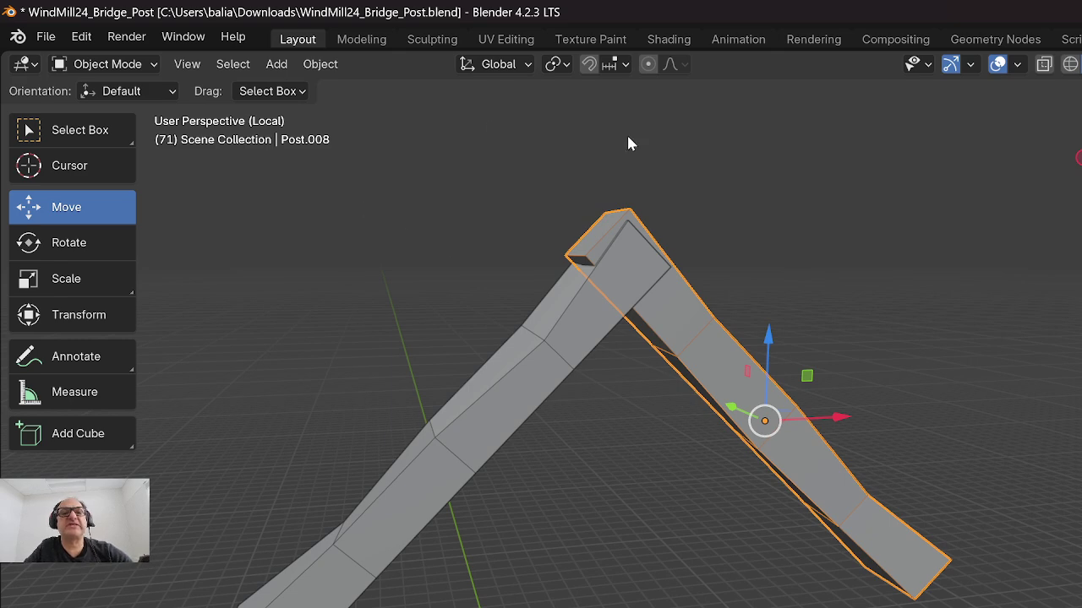
{"action": "middle_click_drag", "start_coordinate": [628, 143], "coordinate": [589, 246]}
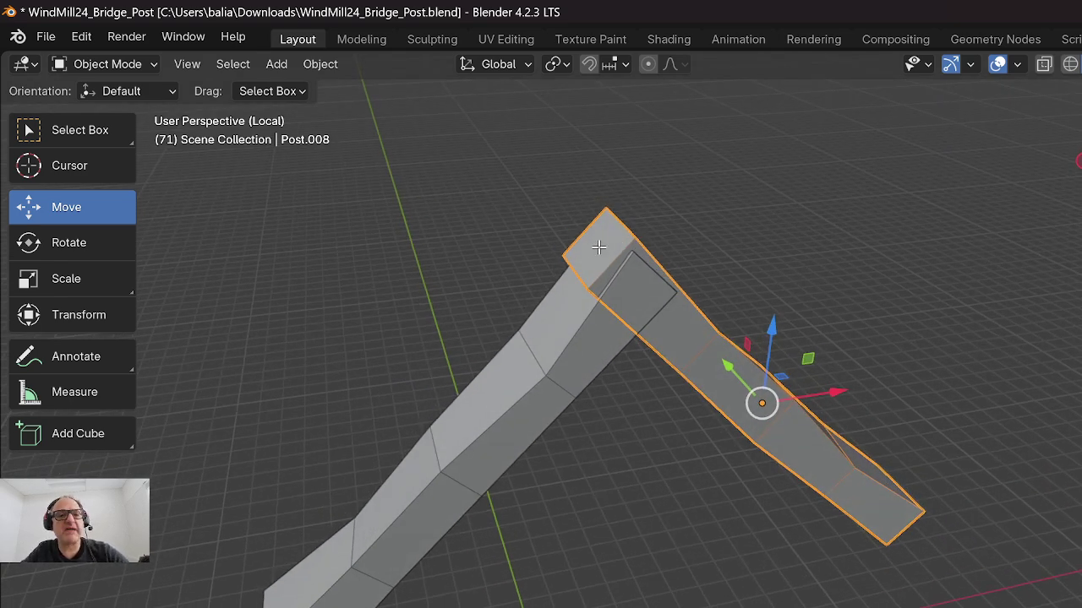
{"action": "key", "text": "Tab"}
{"action": "key", "text": "3"}
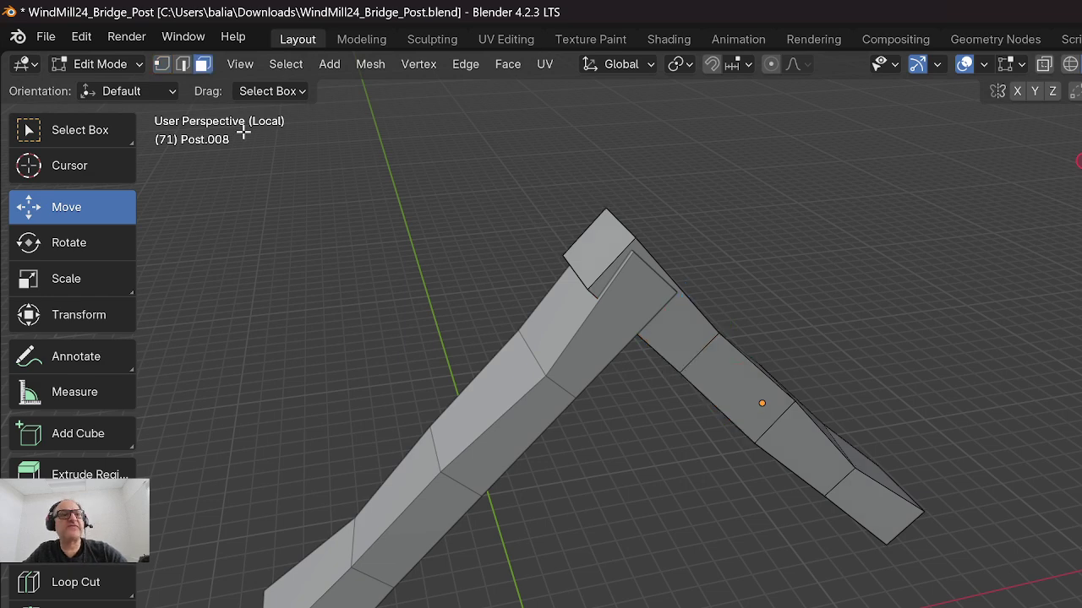
{"action": "left_click", "coordinate": [588, 262]}
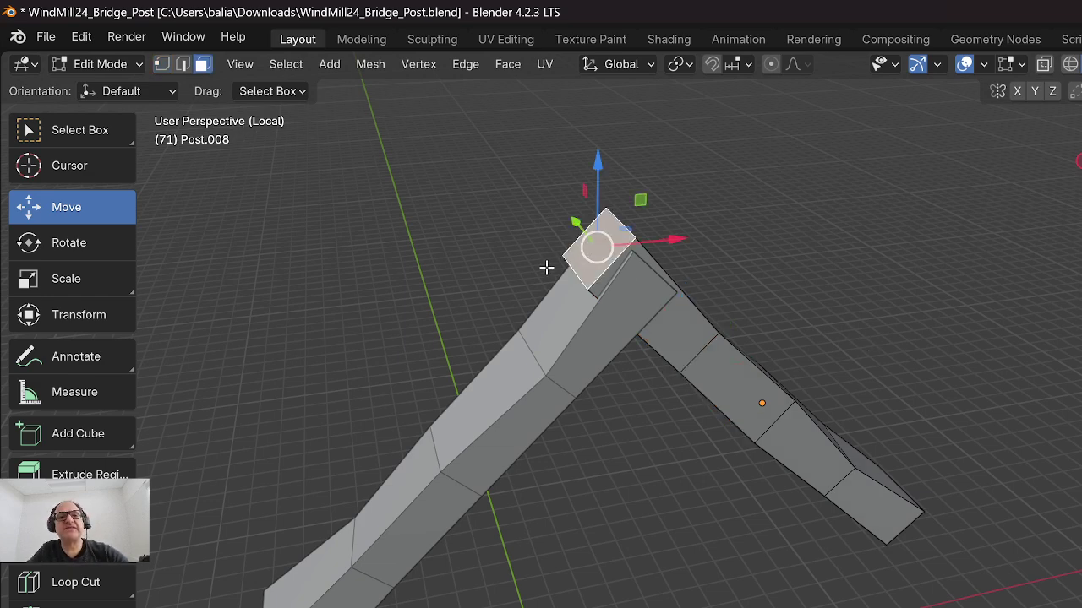
{"action": "middle_click_drag", "start_coordinate": [550, 265], "coordinate": [479, 217]}
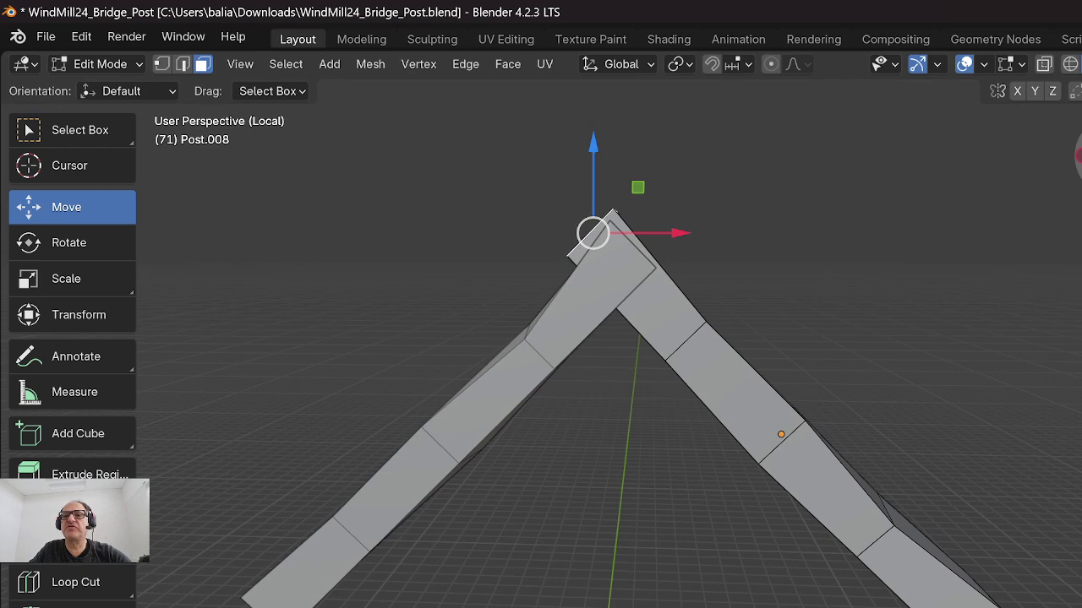
{"action": "key", "text": "KP_1"}
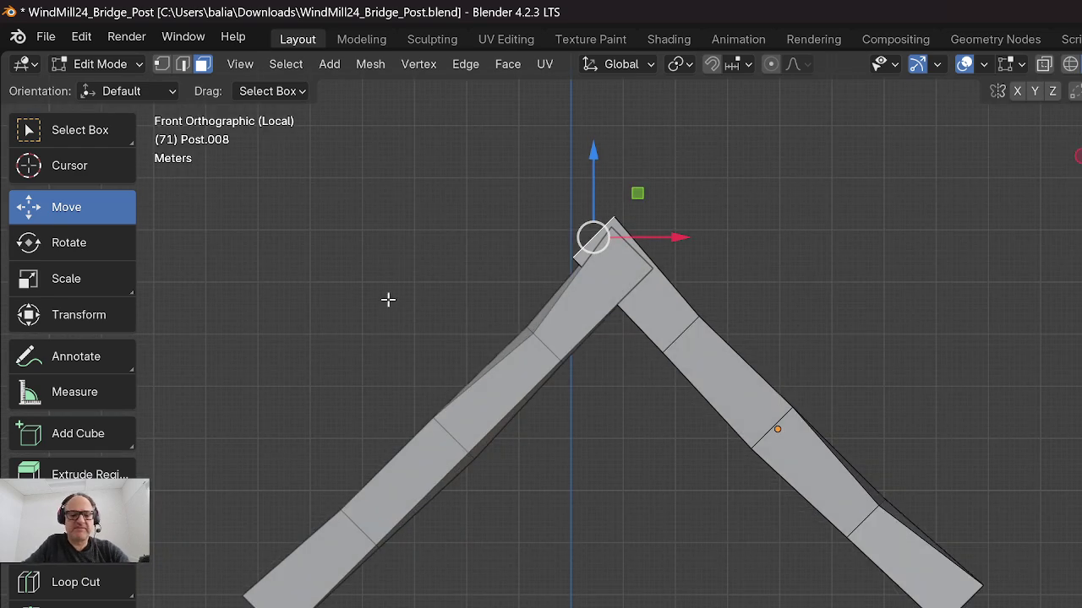
{"action": "key", "text": "r"}
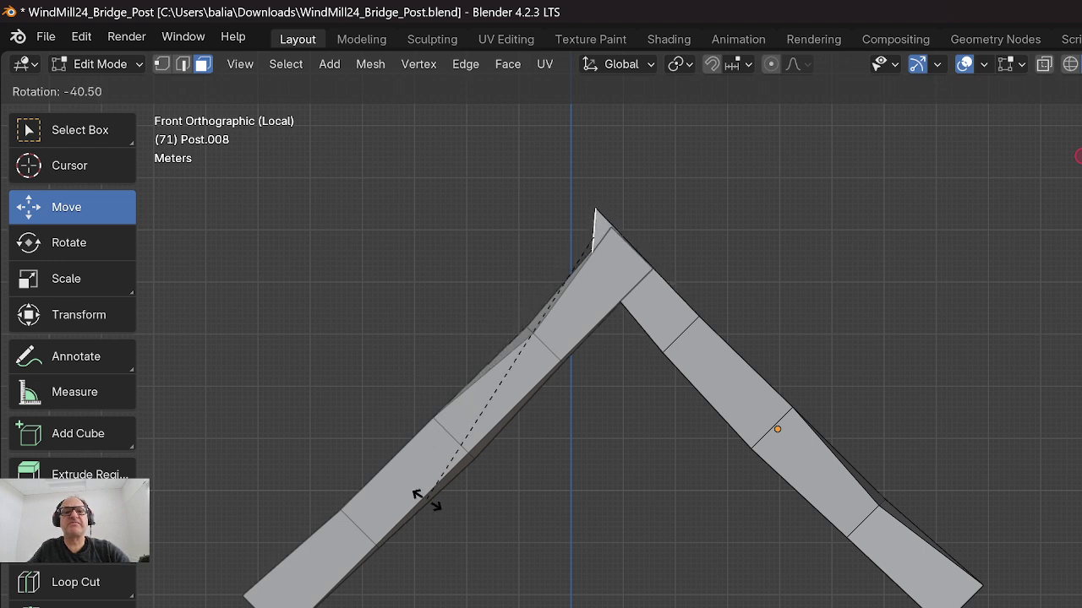
{"action": "key", "text": "Escape"}
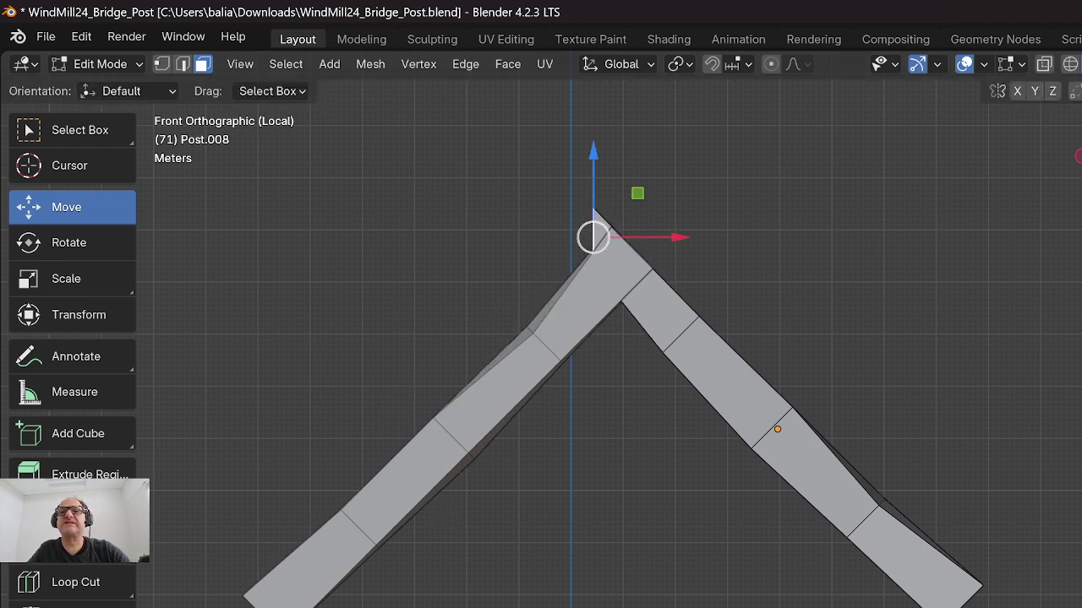
{"action": "left_click", "coordinate": [1071, 67]}
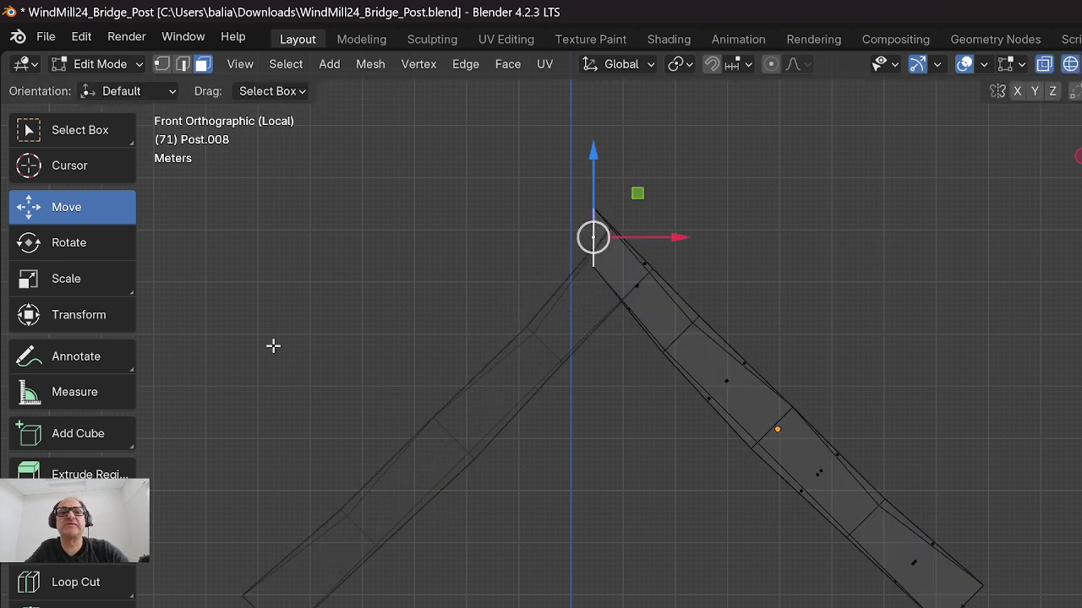
{"action": "left_click", "coordinate": [316, 305]}
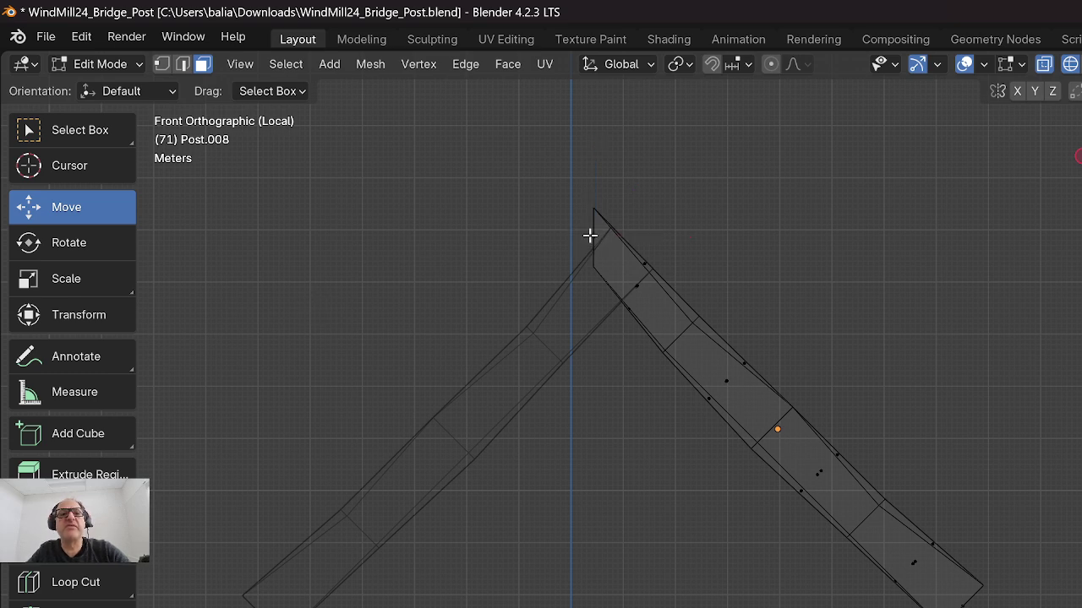
{"action": "middle_click_drag", "start_coordinate": [568, 241], "coordinate": [430, 306]}
{"action": "key", "text": "Tab"}
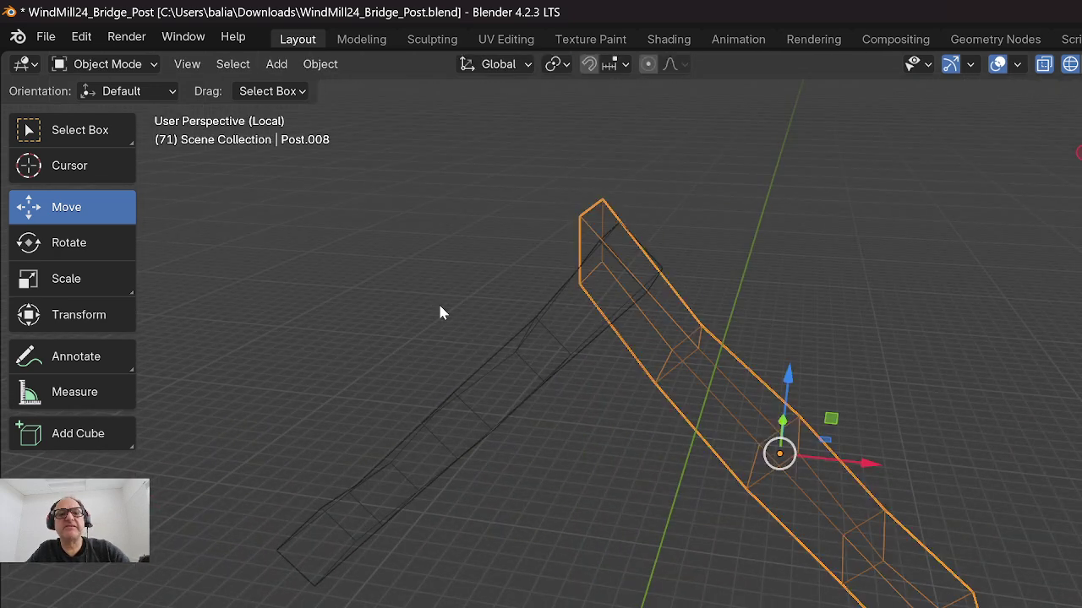
Rotate the upper end face of the left-hand post, Post.007, about 33° in front view and move it against the other post's vertical end.
{"action": "left_click", "coordinate": [483, 382]}
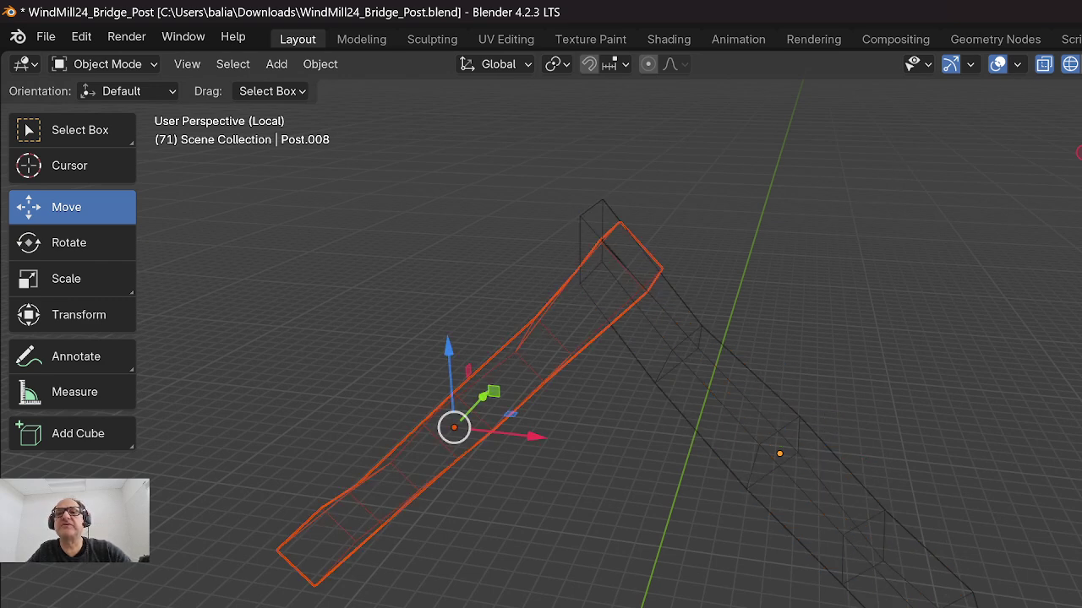
{"action": "key", "text": "shift+z"}
{"action": "middle_click_drag", "start_coordinate": [980, 191], "coordinate": [940, 194]}
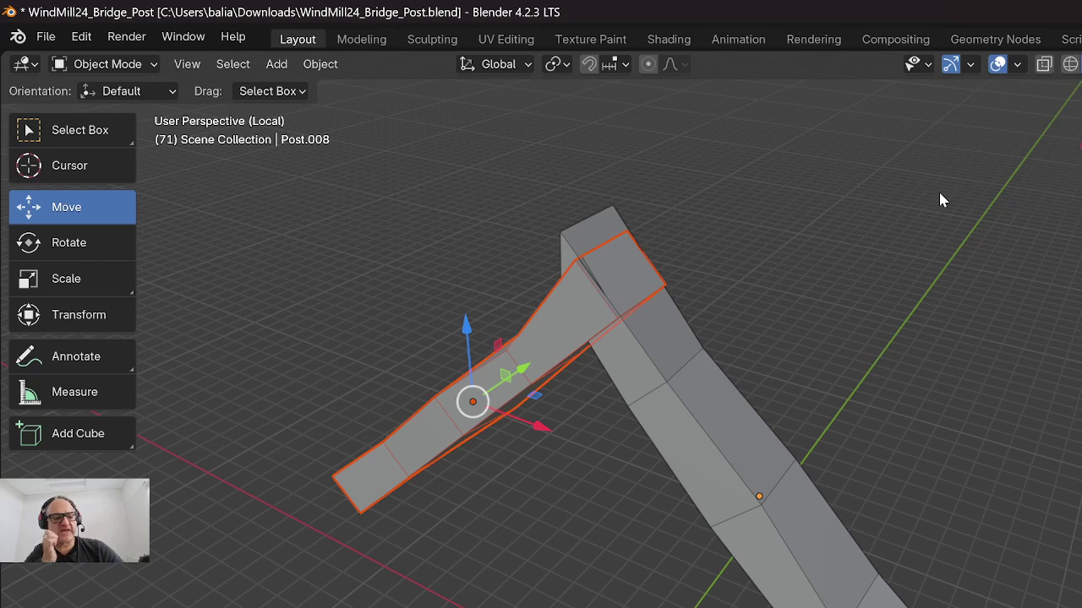
{"action": "key", "text": "Tab"}
{"action": "left_click", "coordinate": [630, 262]}
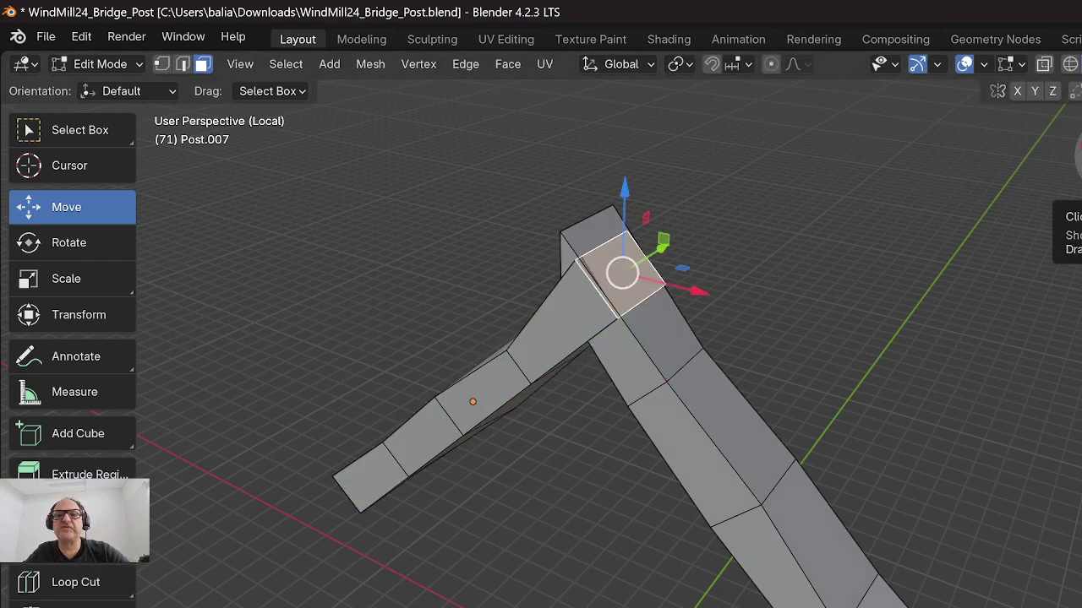
{"action": "left_click", "coordinate": [1077, 148]}
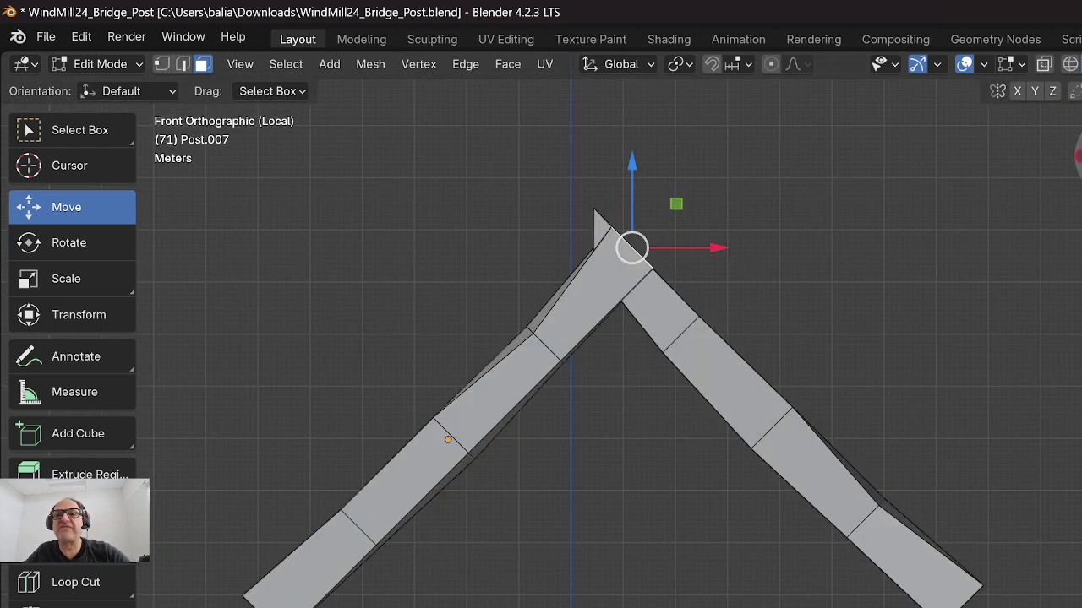
{"action": "left_click", "coordinate": [1070, 64]}
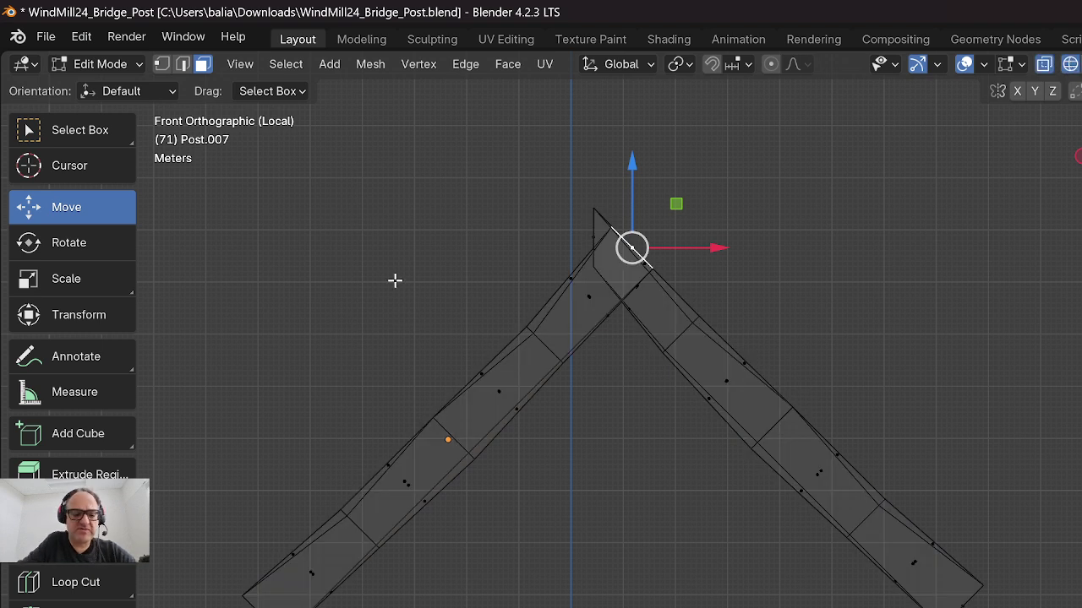
{"action": "key", "text": "r"}
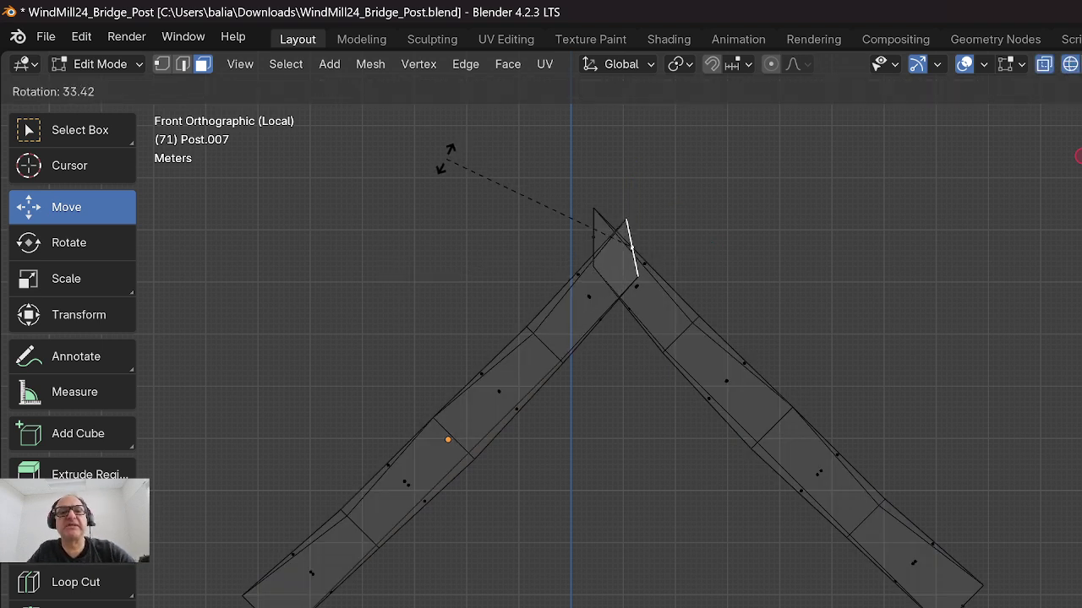
{"action": "left_click", "coordinate": [447, 152]}
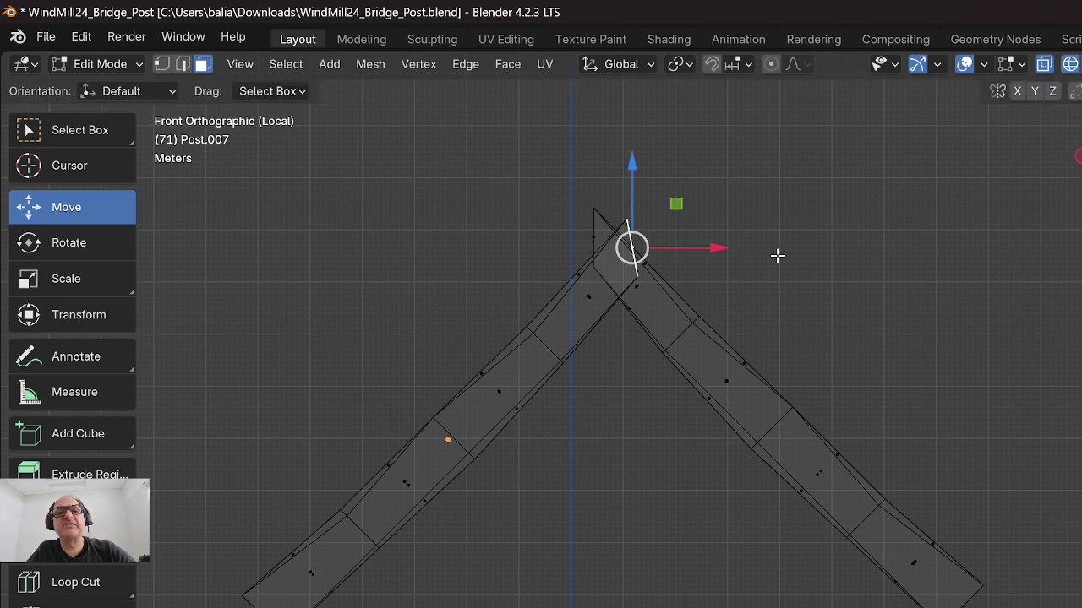
{"action": "left_click_drag", "start_coordinate": [710, 248], "coordinate": [651, 256]}
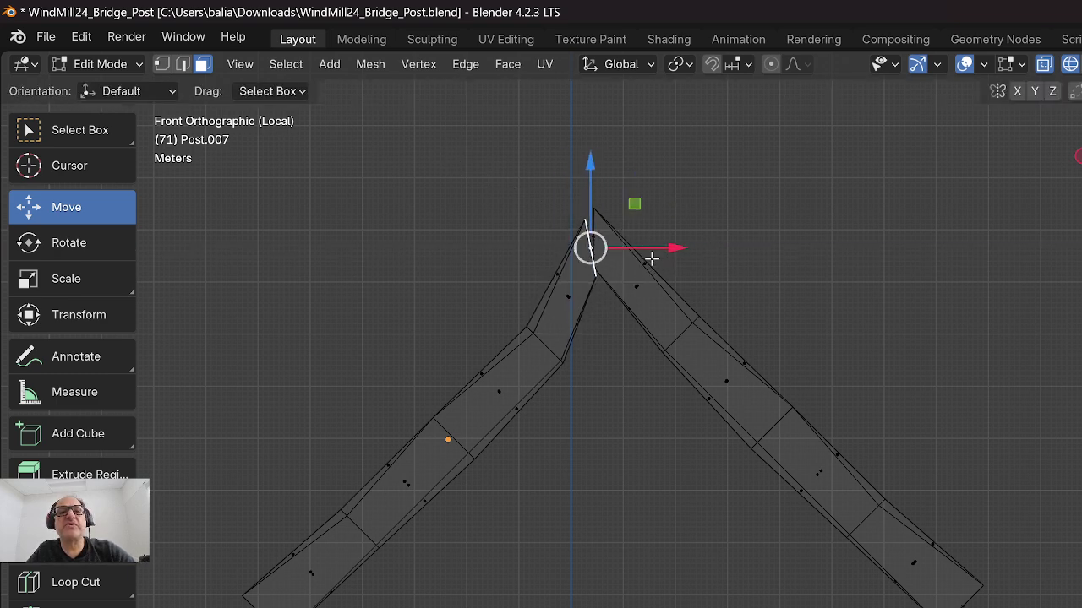
{"action": "left_click_drag", "start_coordinate": [588, 215], "coordinate": [580, 208]}
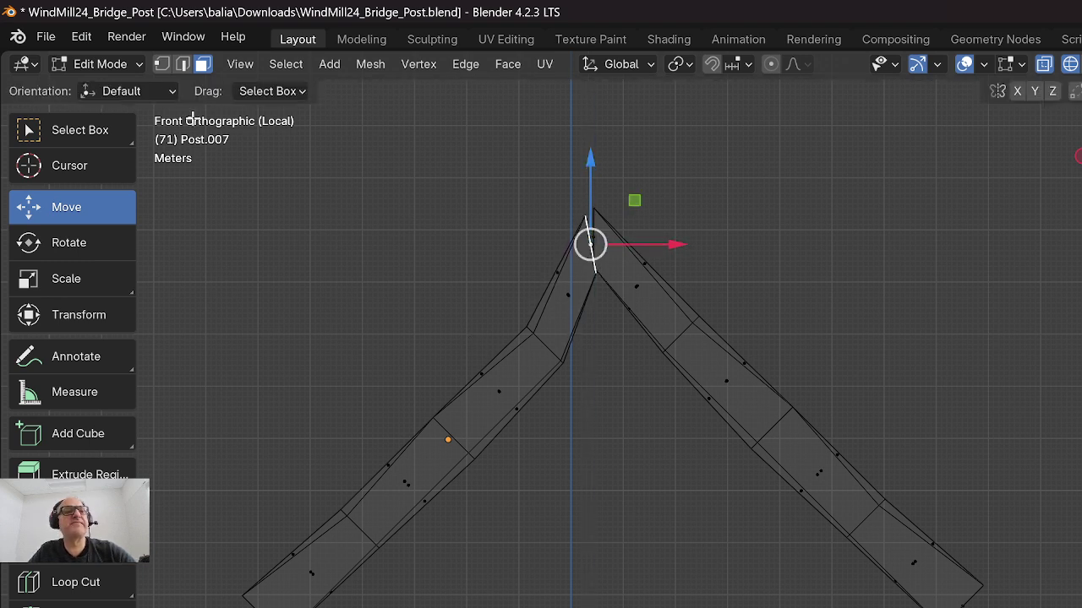
Shift the left-hand post's upper and middle vertex loops and its lower end section up and to the left to straighten the beam.
{"action": "left_click", "coordinate": [161, 65]}
{"action": "left_click_drag", "start_coordinate": [457, 273], "coordinate": [595, 394]}
{"action": "left_click_drag", "start_coordinate": [545, 347], "coordinate": [524, 315]}
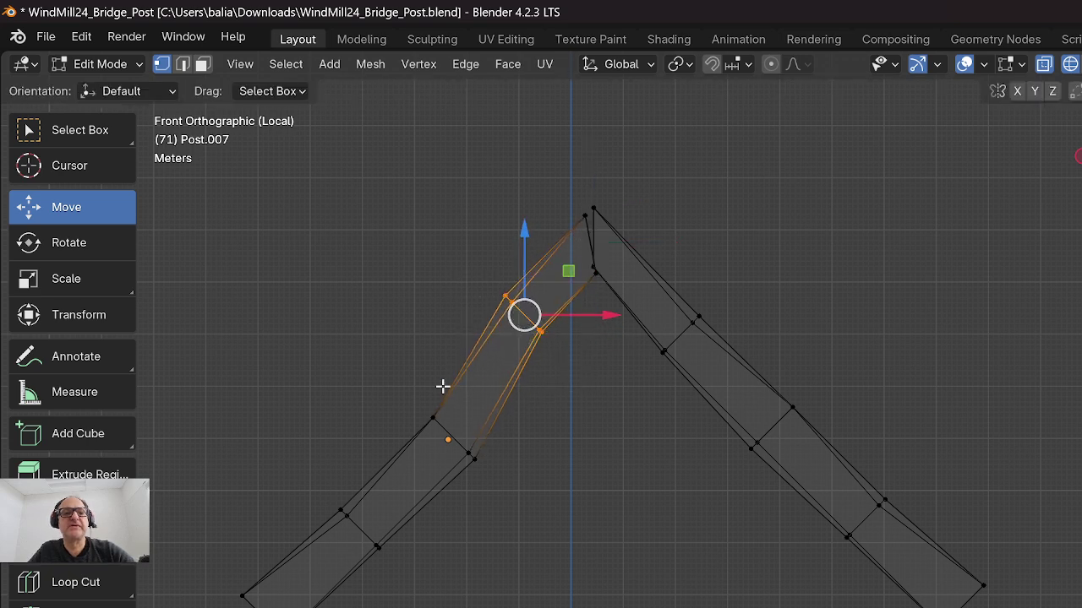
{"action": "left_click_drag", "start_coordinate": [402, 378], "coordinate": [518, 492]}
{"action": "left_click_drag", "start_coordinate": [449, 437], "coordinate": [426, 413]}
{"action": "left_click_drag", "start_coordinate": [171, 483], "coordinate": [439, 607]}
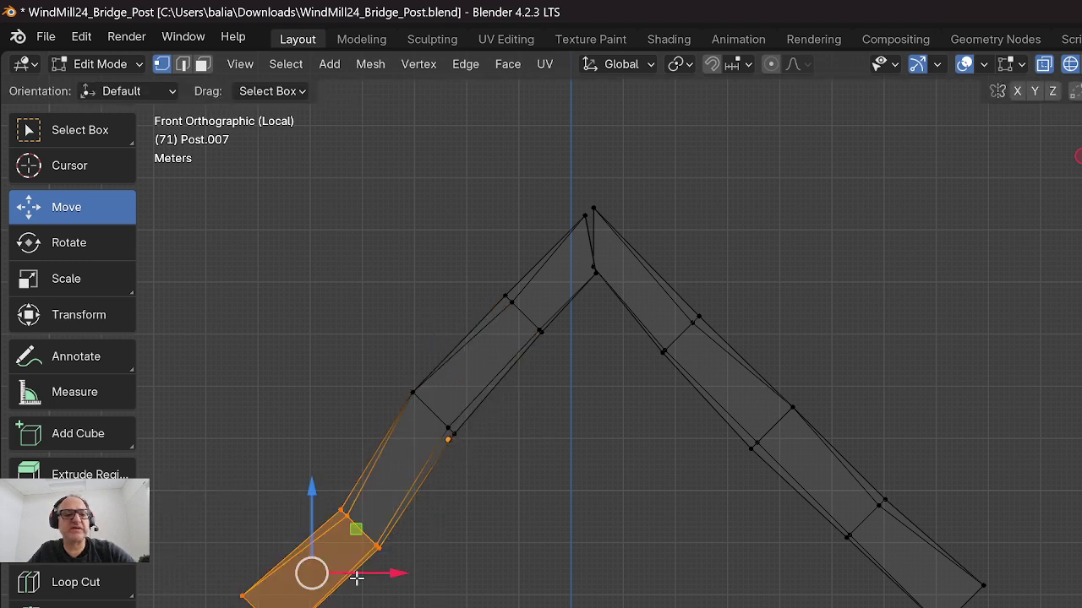
{"action": "left_click_drag", "start_coordinate": [311, 573], "coordinate": [287, 547]}
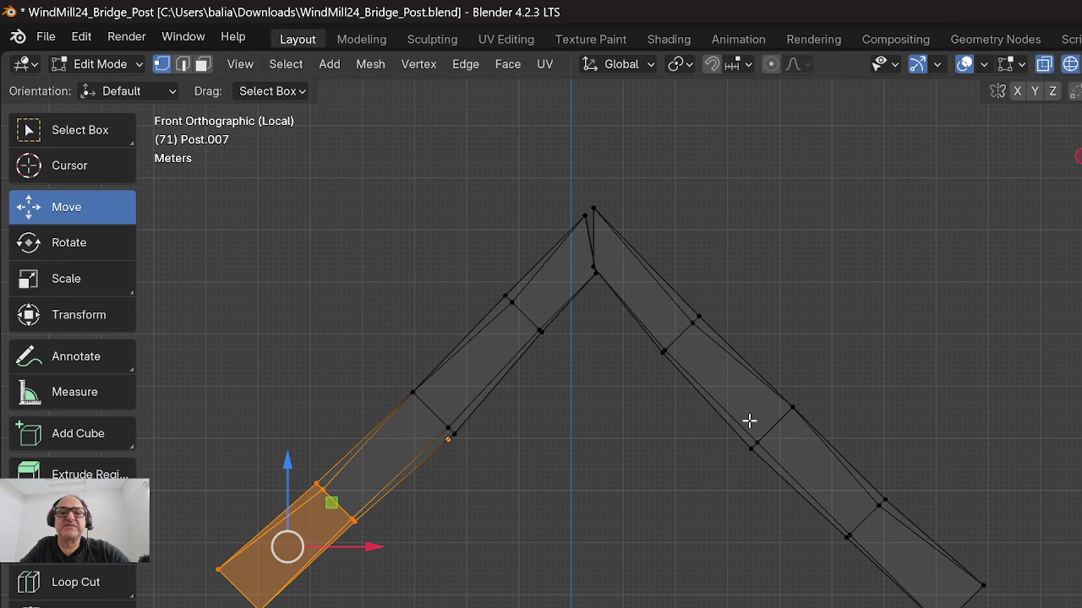
Move the upper-end corner vertices of the left-hand post onto the matching corners of the other post at the peak and finish editing.
{"action": "left_click_drag", "start_coordinate": [533, 205], "coordinate": [592, 207]}
{"action": "left_click_drag", "start_coordinate": [605, 307], "coordinate": [595, 270]}
{"action": "left_click", "coordinate": [471, 233]}
{"action": "key", "text": "Tab"}
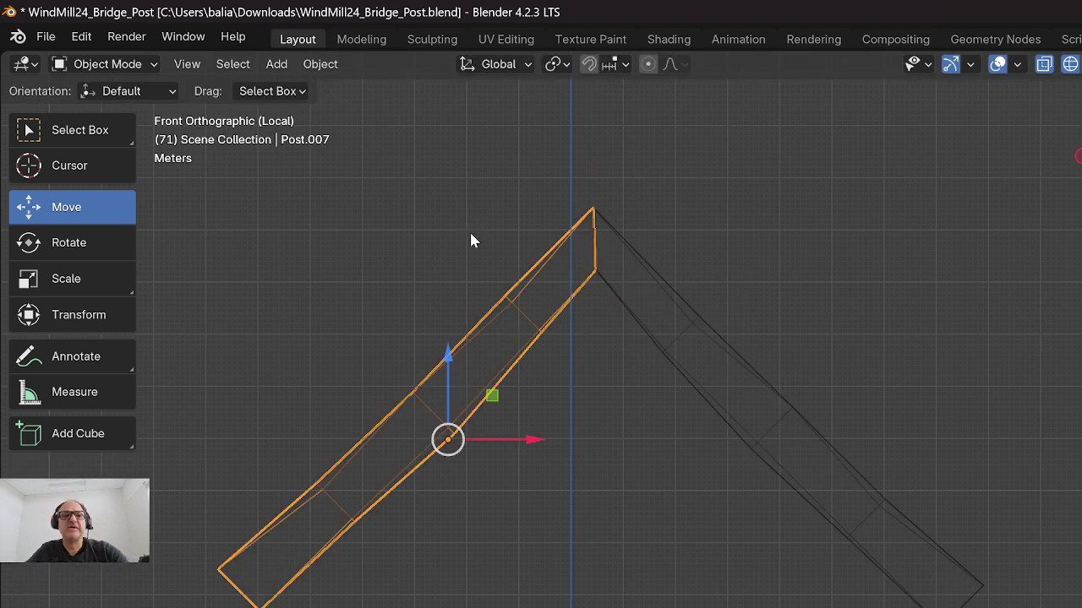
Turn off the see-through display and examine the joint between the two posts in perspective.
{"action": "left_click", "coordinate": [1081, 64]}
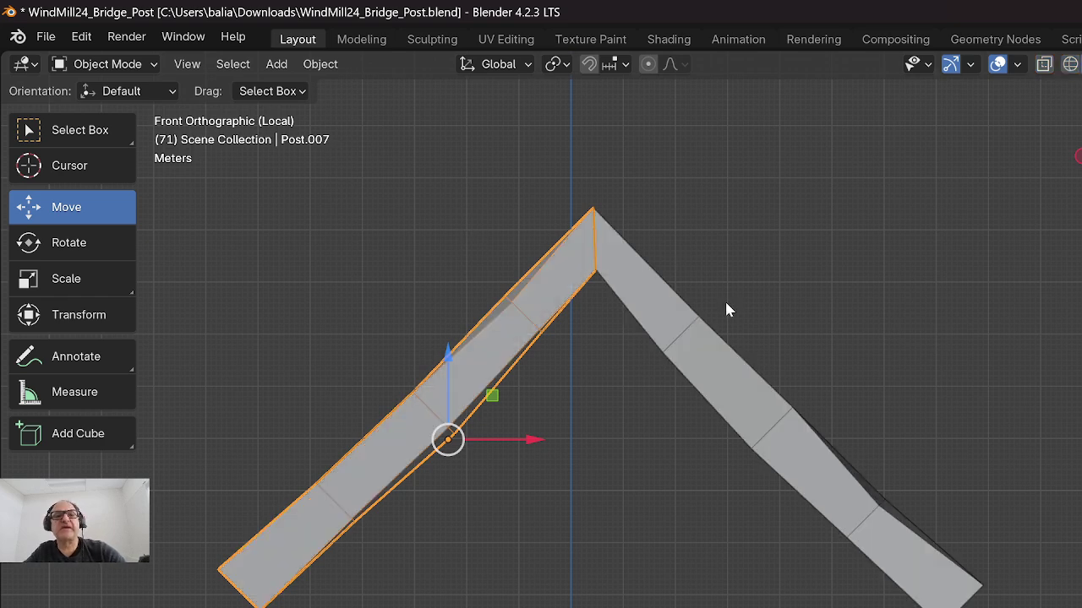
{"action": "middle_click_drag", "start_coordinate": [727, 310], "coordinate": [592, 409]}
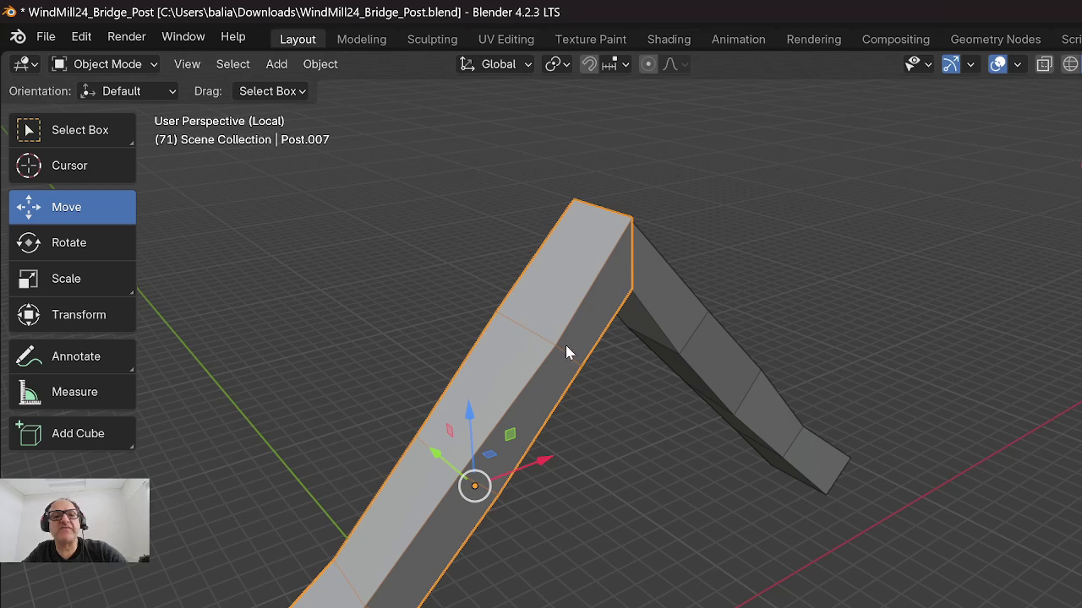
{"action": "mouse_move", "coordinate": [566, 348]}
{"action": "middle_mouse_down"}
{"action": "mouse_move", "coordinate": [479, 289]}
{"action": "mouse_move", "coordinate": [422, 362]}
{"action": "mouse_move", "coordinate": [548, 309]}
{"action": "mouse_move", "coordinate": [569, 328]}
{"action": "middle_mouse_up"}
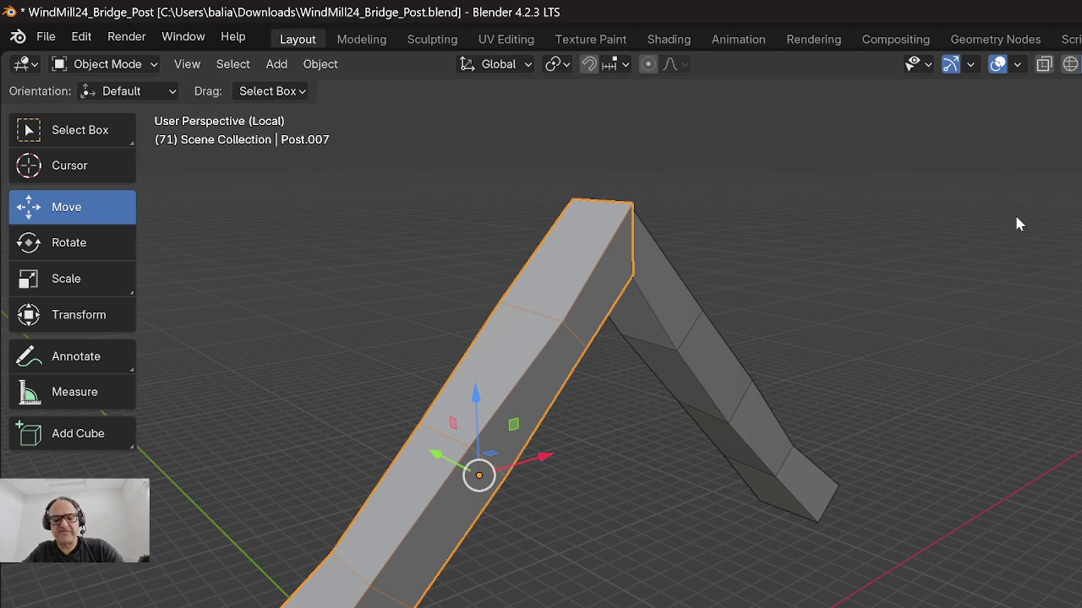
Display the transform values and apply the scale of both posts, Post.007 and Post.008.
{"action": "key", "text": "n"}
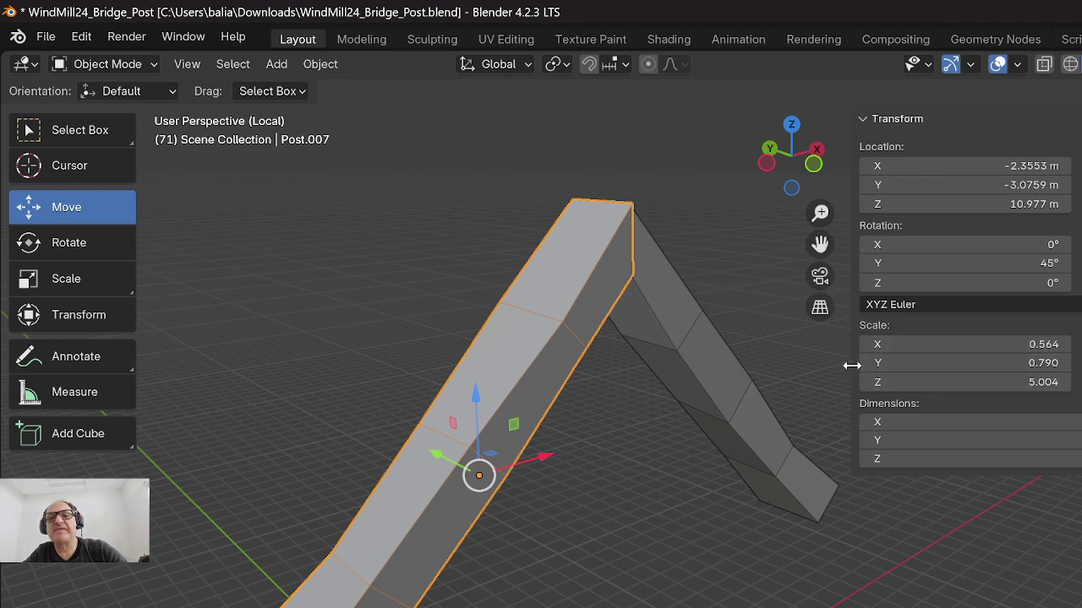
{"action": "left_click_drag", "start_coordinate": [852, 364], "coordinate": [934, 360]}
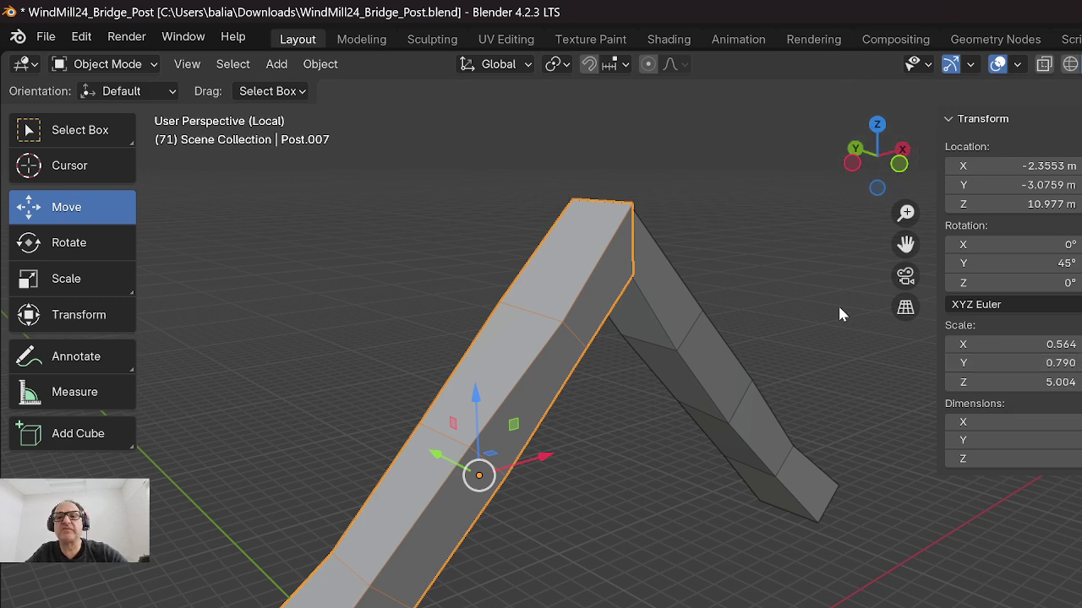
{"action": "key", "text": "ctrl+a"}
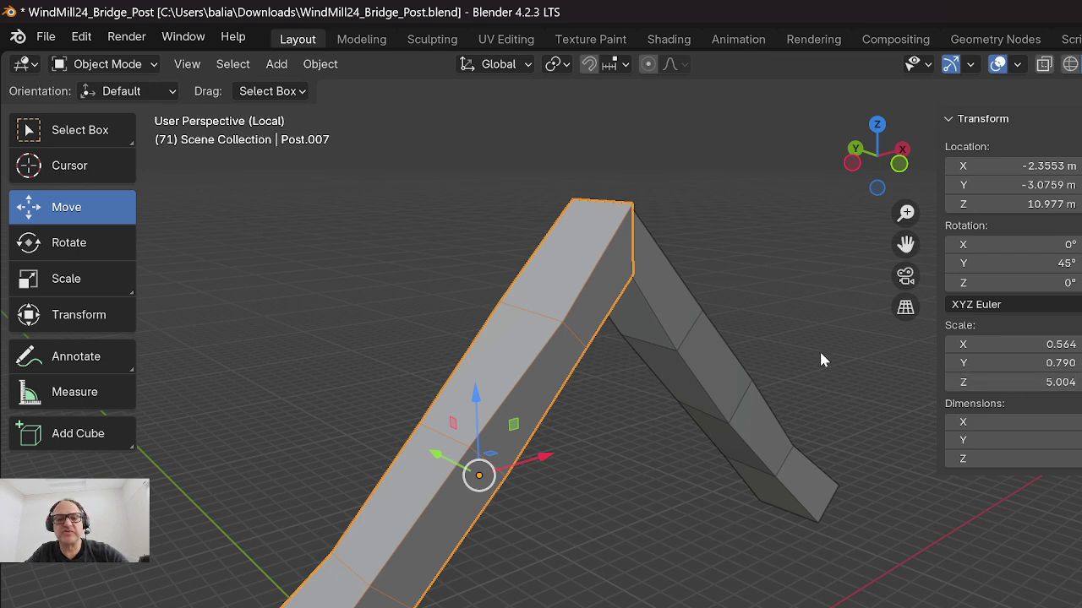
{"action": "key", "text": "ctrl+a"}
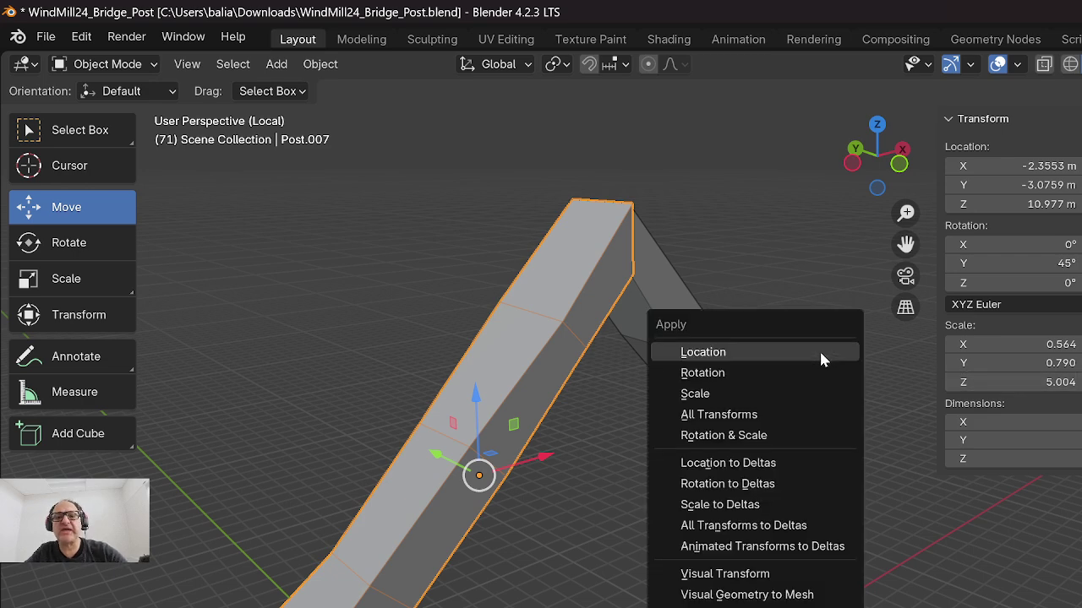
{"action": "left_click", "coordinate": [725, 394]}
{"action": "left_click", "coordinate": [706, 381]}
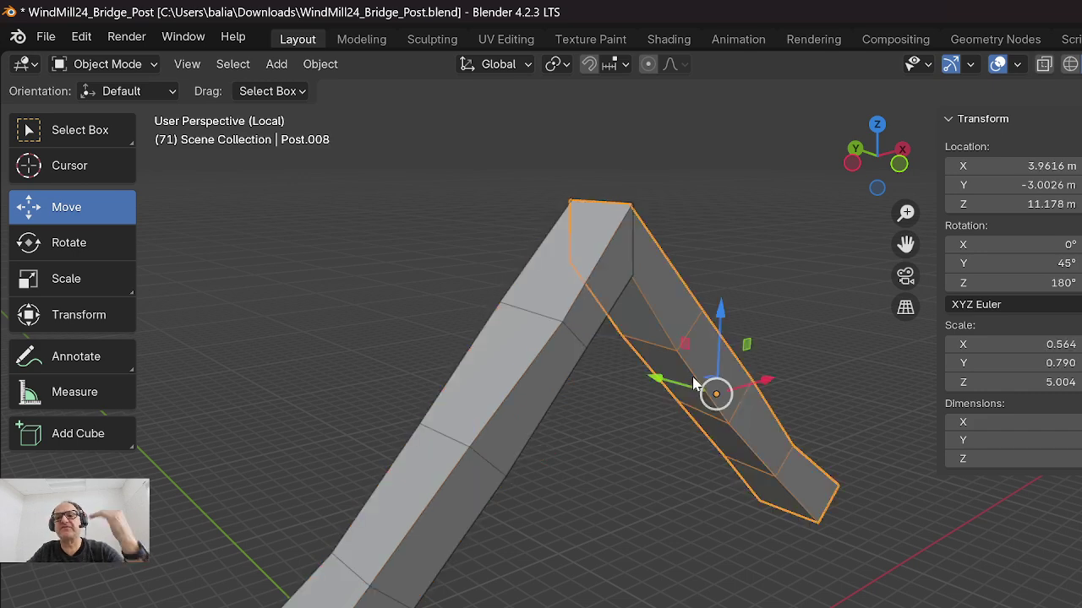
{"action": "key", "text": "ctrl+a"}
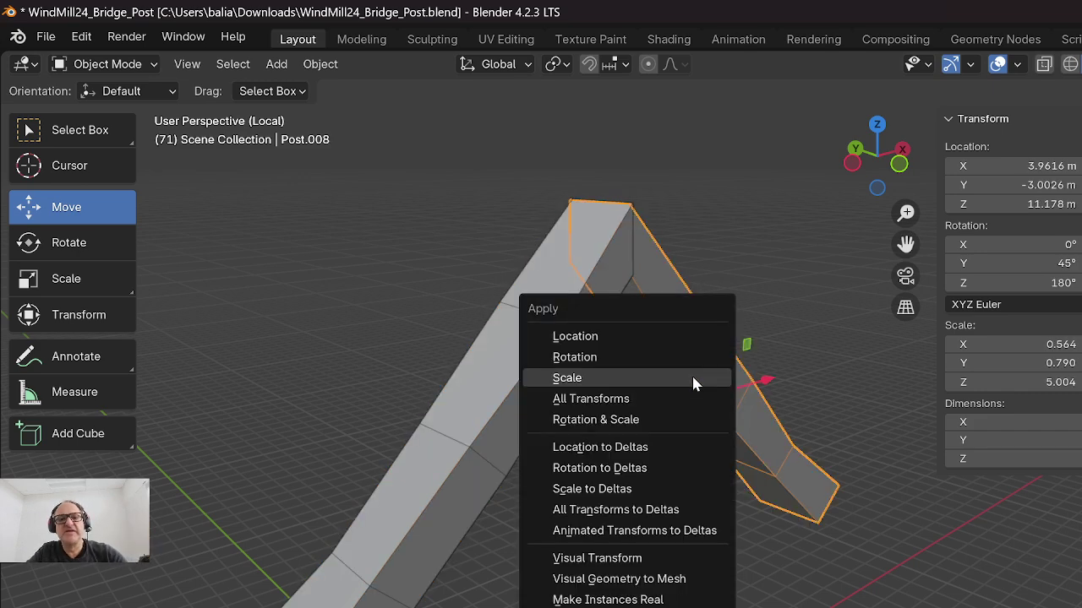
{"action": "left_click", "coordinate": [668, 378]}
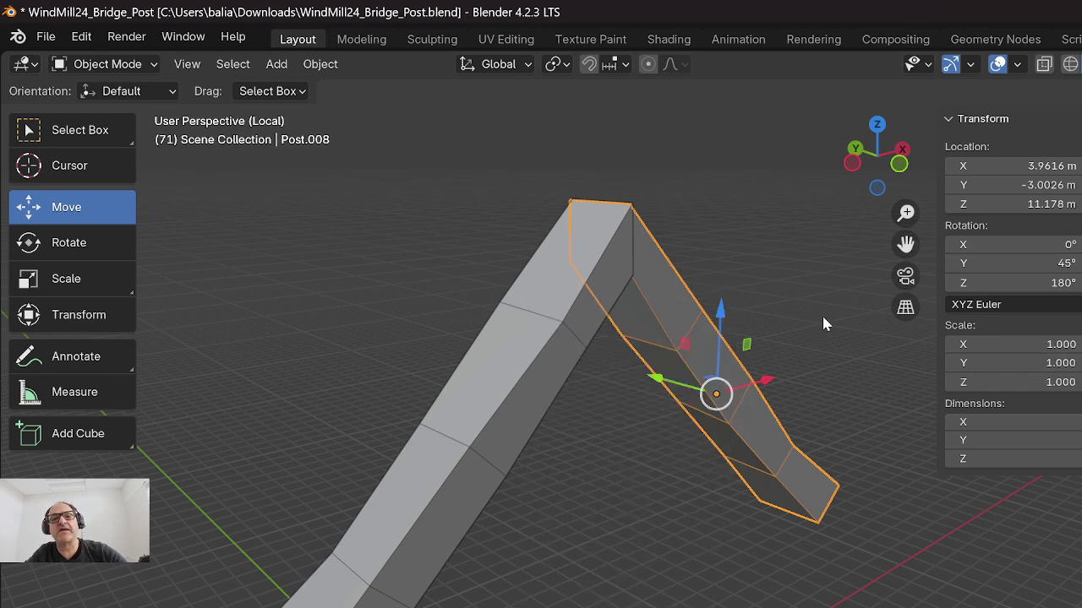
Start editing the left-hand post, Post.007, and examine the beams and their joint from both sides.
{"action": "middle_click_drag", "start_coordinate": [820, 320], "coordinate": [686, 382]}
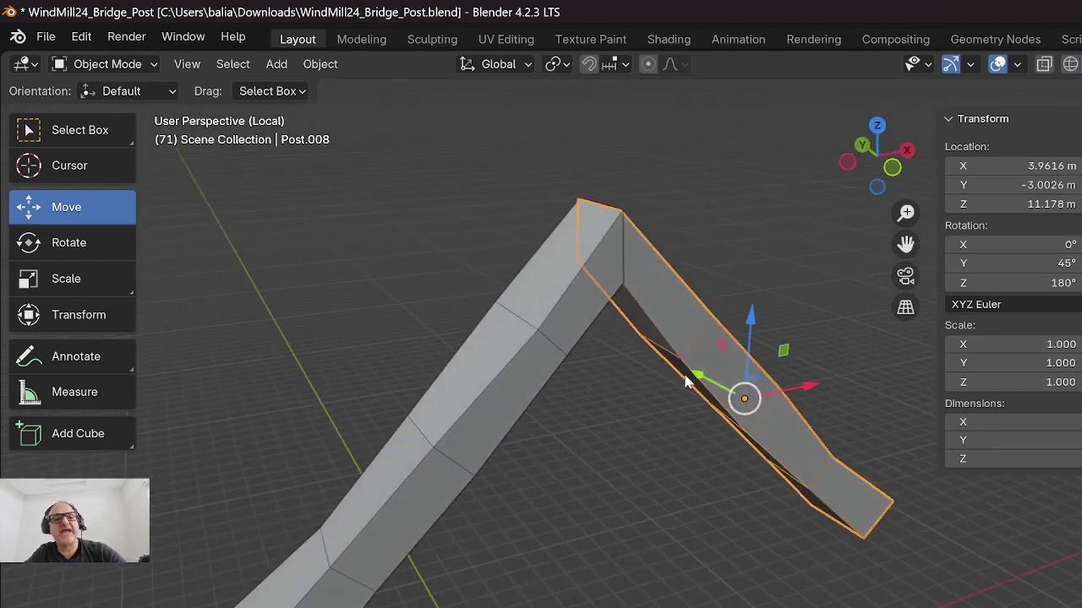
{"action": "left_click", "coordinate": [515, 368]}
{"action": "key", "text": "Tab"}
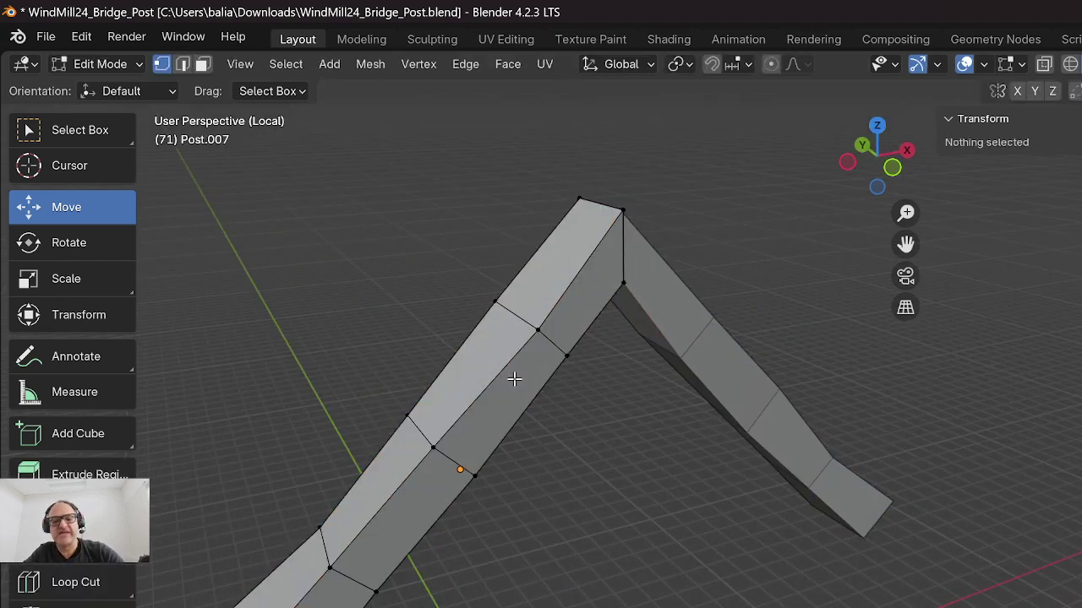
{"action": "middle_click_drag", "start_coordinate": [505, 389], "coordinate": [492, 360]}
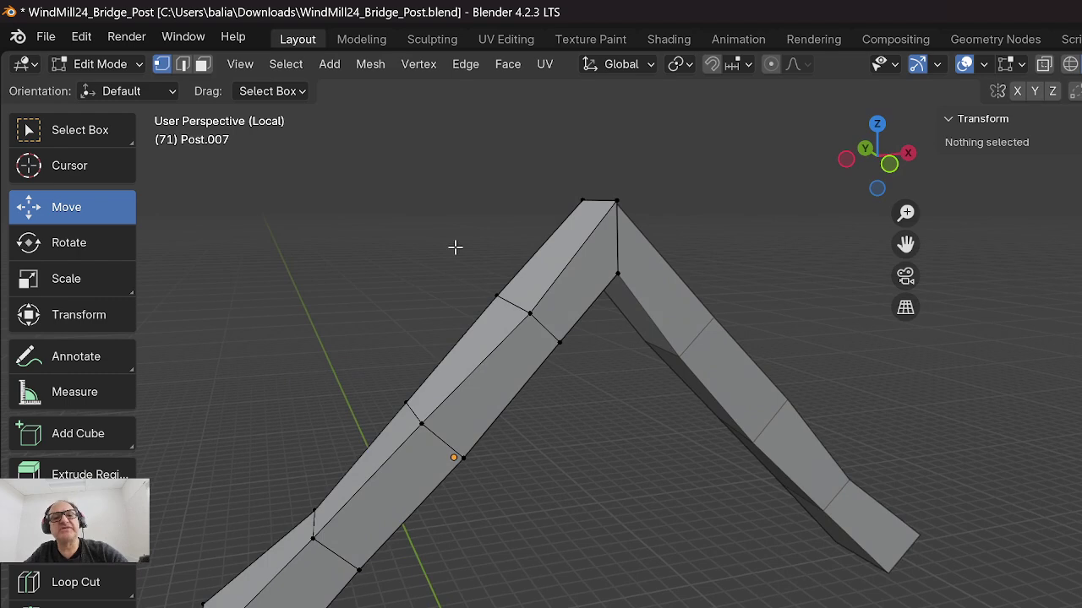
{"action": "middle_click_drag", "start_coordinate": [396, 251], "coordinate": [541, 222], "text": "shift"}
{"action": "middle_click_drag", "start_coordinate": [542, 324], "coordinate": [560, 265]}
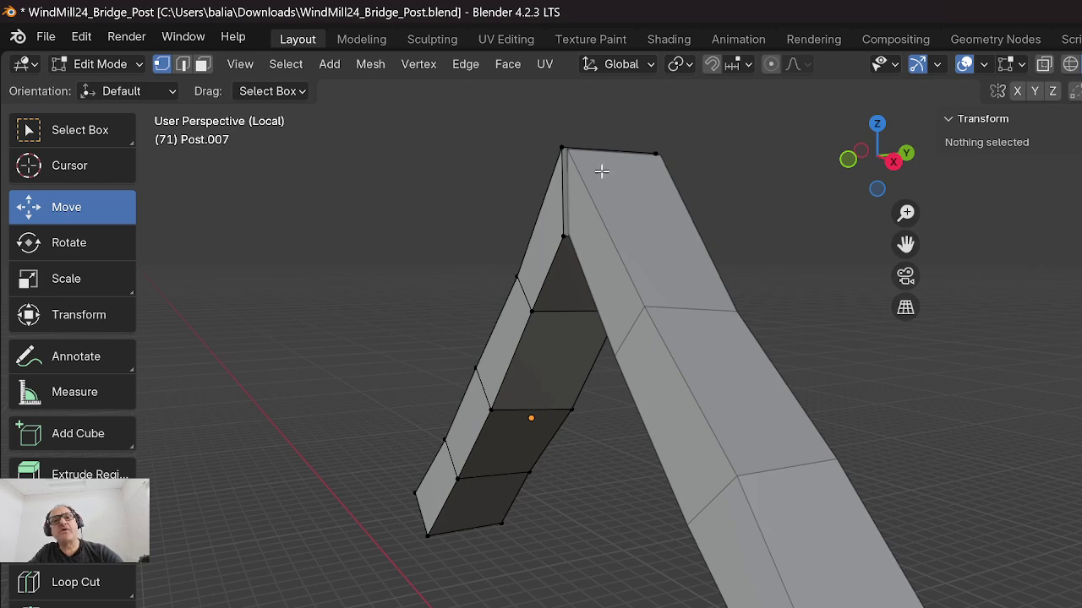
{"action": "middle_click_drag", "start_coordinate": [329, 260], "coordinate": [380, 169]}
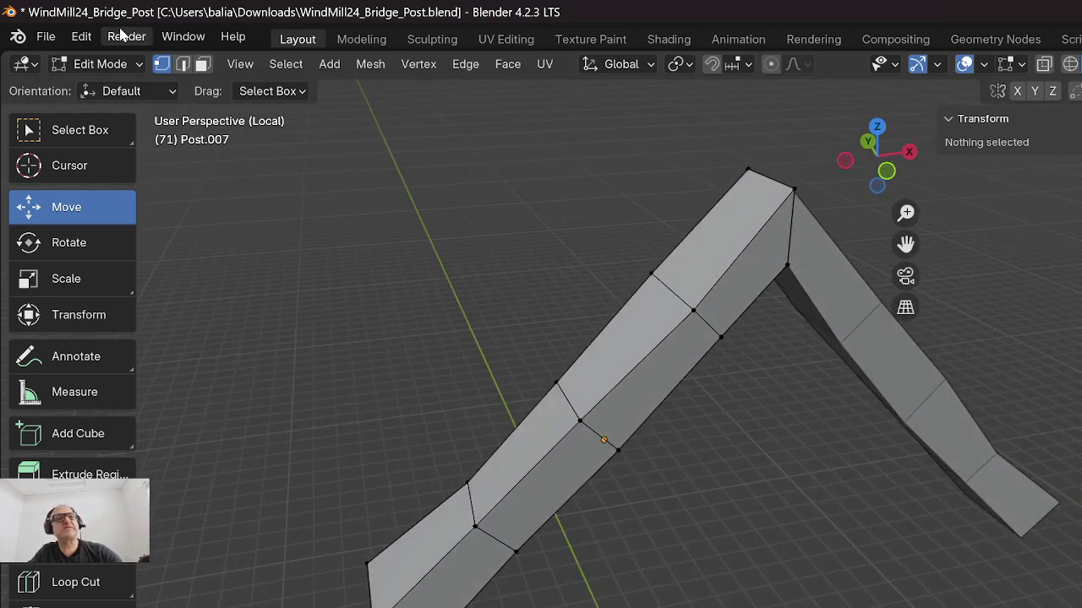
Bevel the four front upper lengthwise edges of the left-hand post with 0.15 m width and 2 segments, then finish editing.
{"action": "left_click", "coordinate": [182, 64]}
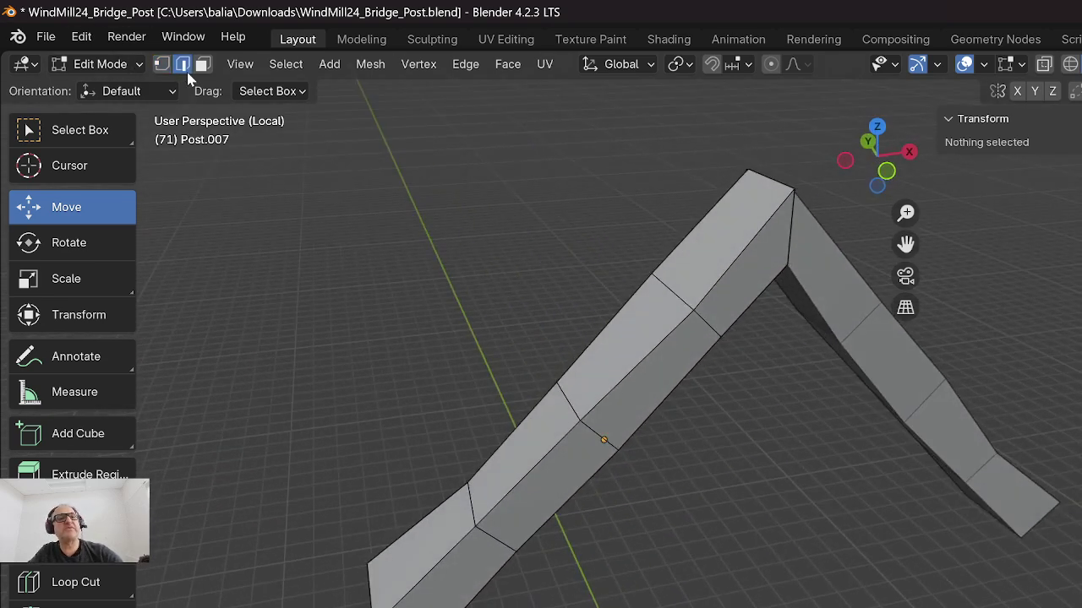
{"action": "left_click", "coordinate": [741, 250]}
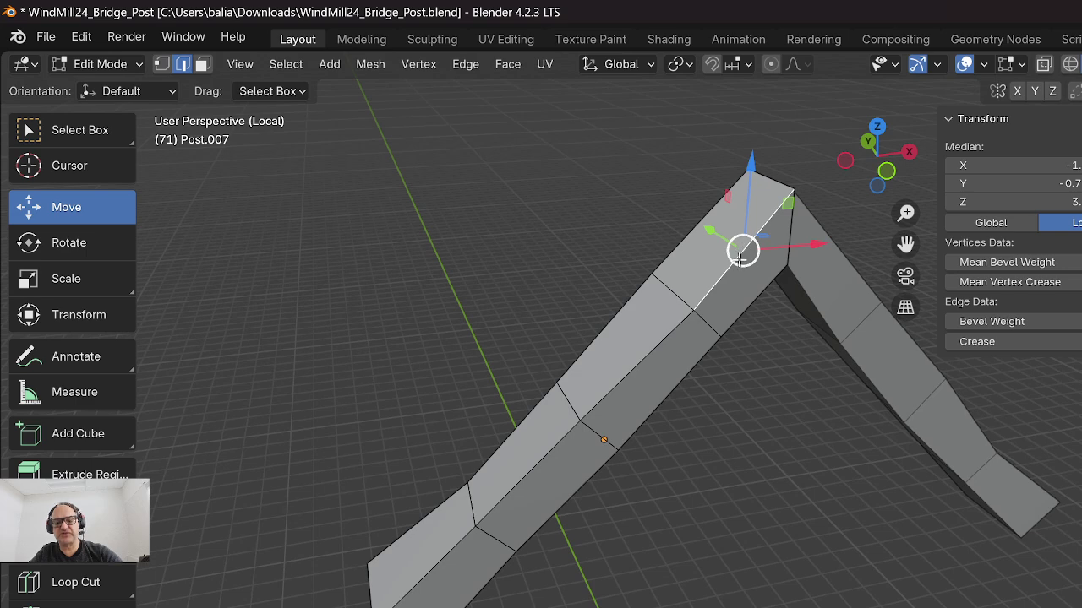
{"action": "left_click", "coordinate": [620, 384], "text": "shift"}
{"action": "left_click", "coordinate": [509, 498], "text": "shift"}
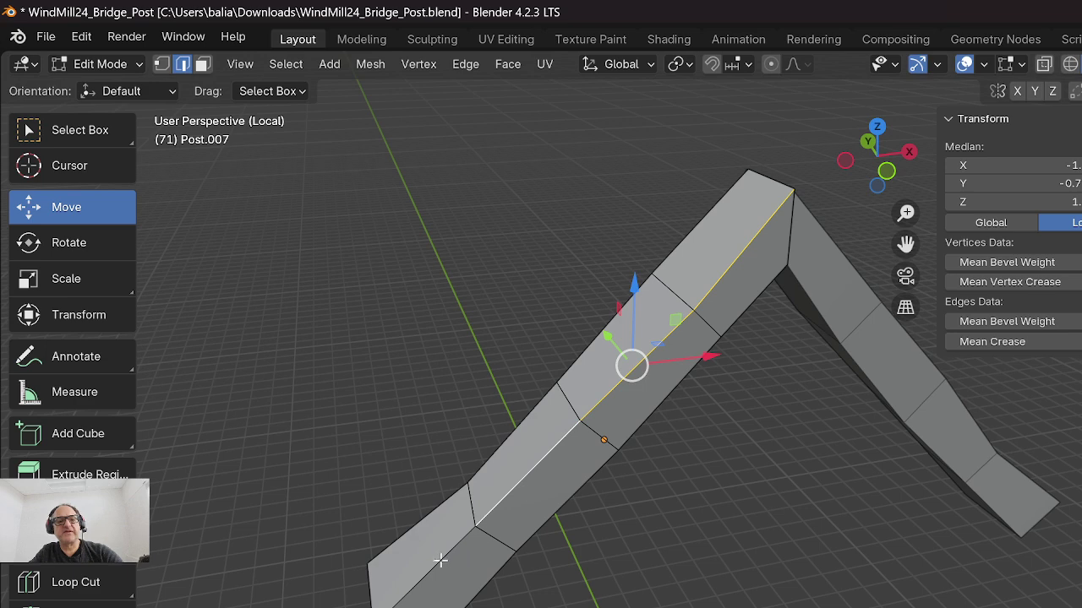
{"action": "left_click", "coordinate": [440, 560], "text": "shift"}
{"action": "middle_click_drag", "start_coordinate": [350, 555], "coordinate": [397, 452]}
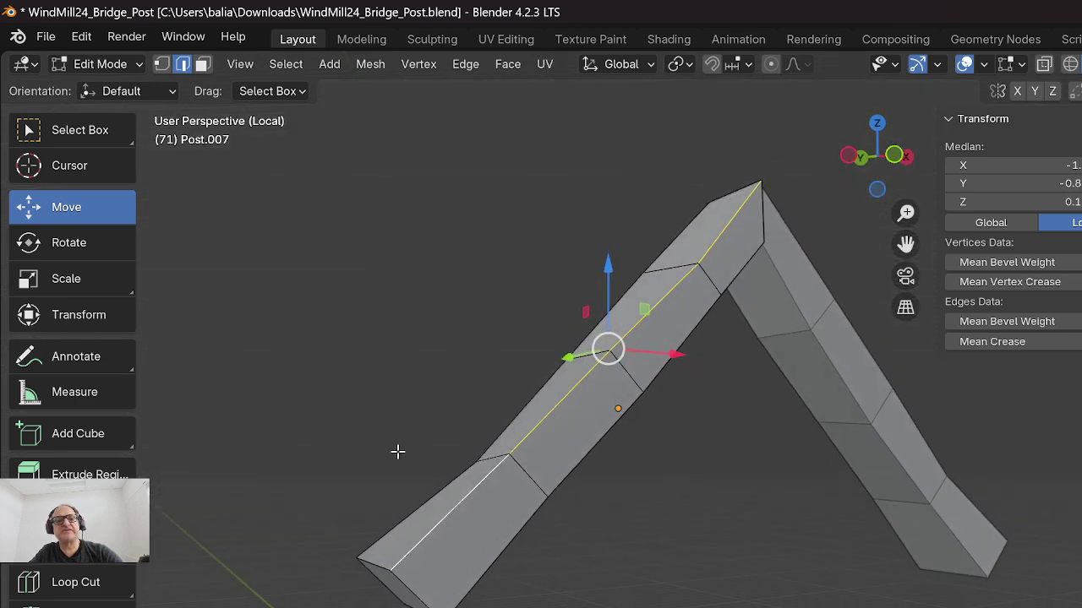
{"action": "key", "text": "ctrl+b"}
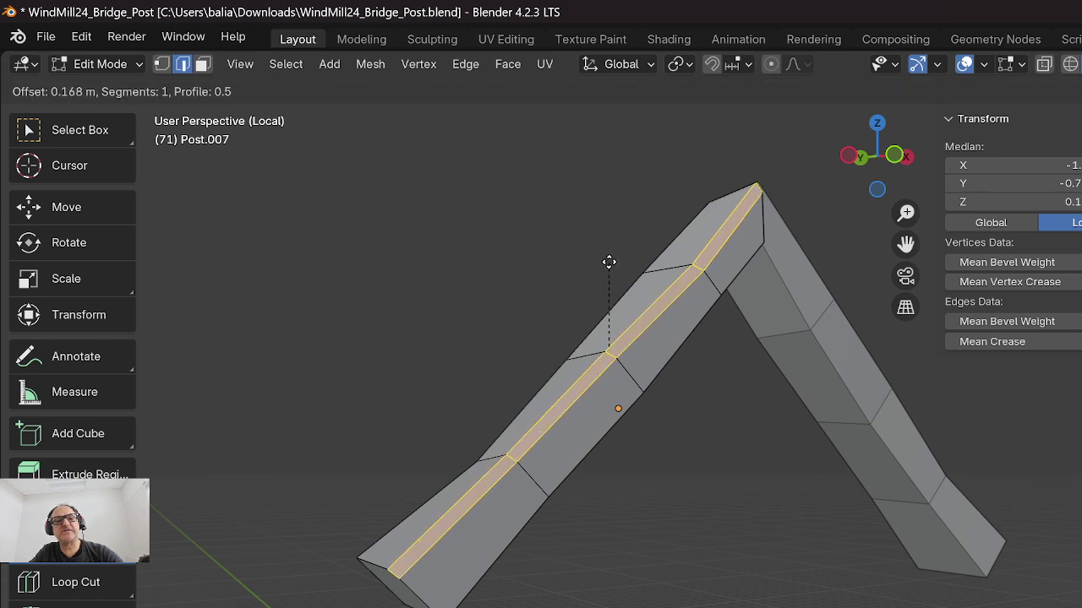
{"action": "left_click", "coordinate": [608, 264]}
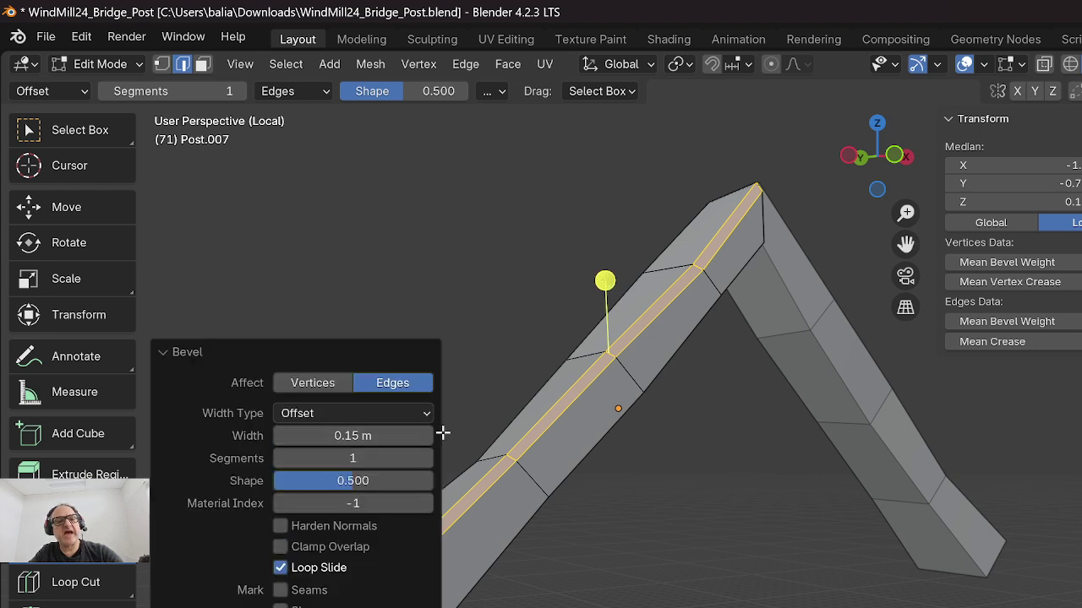
{"action": "left_click", "coordinate": [426, 458]}
{"action": "middle_click_drag", "start_coordinate": [585, 337], "coordinate": [445, 293]}
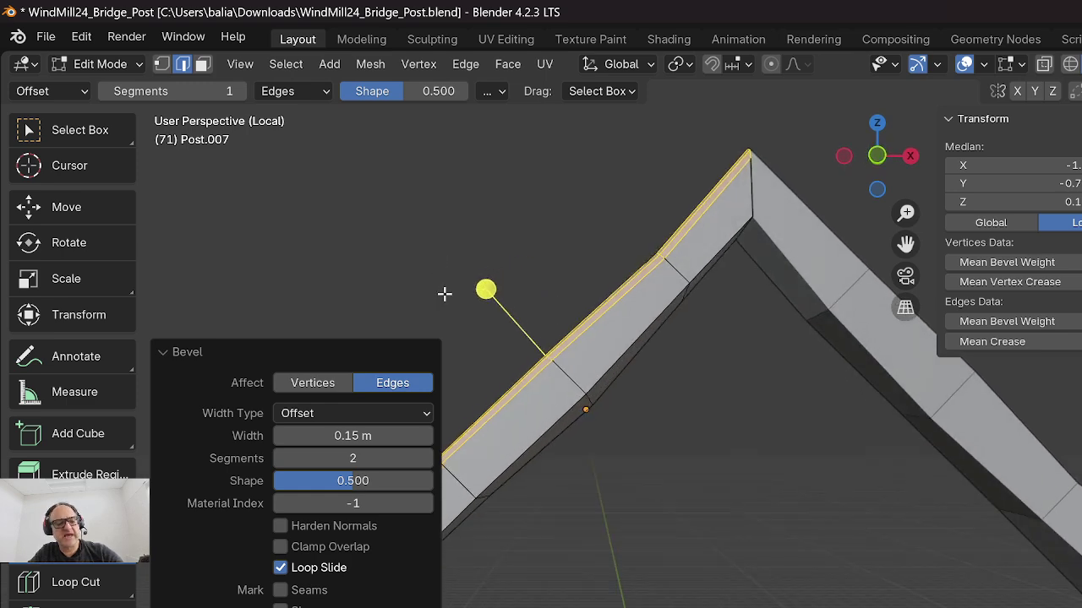
{"action": "key", "text": "Tab"}
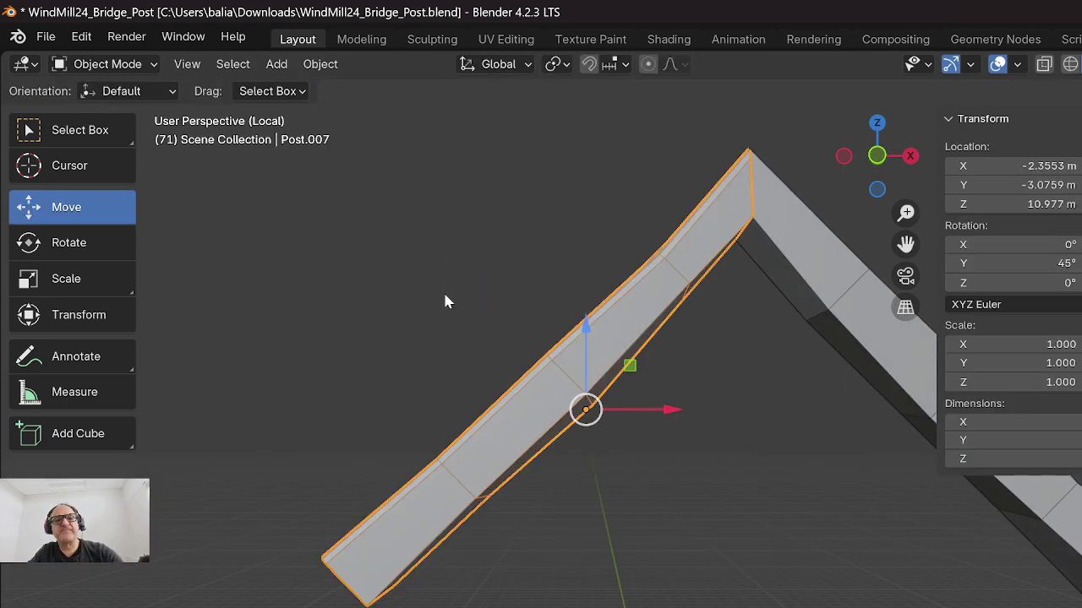
Edit both posts together and bevel the right-hand post's front upper lengthwise edges with about 0.106 m width and 2 segments.
{"action": "left_click", "coordinate": [820, 279], "text": "shift"}
{"action": "scroll", "coordinate": [712, 295], "scroll_direction": "down", "scroll_amount": 3}
{"action": "middle_click_drag", "start_coordinate": [664, 309], "coordinate": [660, 372]}
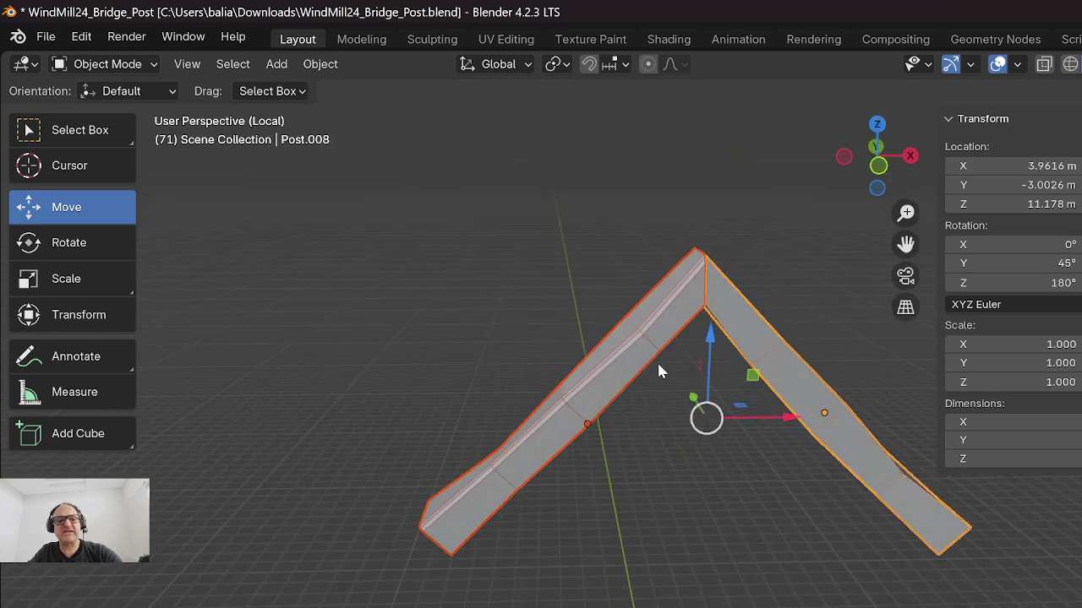
{"action": "key", "text": "Tab"}
{"action": "middle_click_drag", "start_coordinate": [707, 298], "coordinate": [486, 338], "text": "shift"}
{"action": "left_click", "coordinate": [517, 324]}
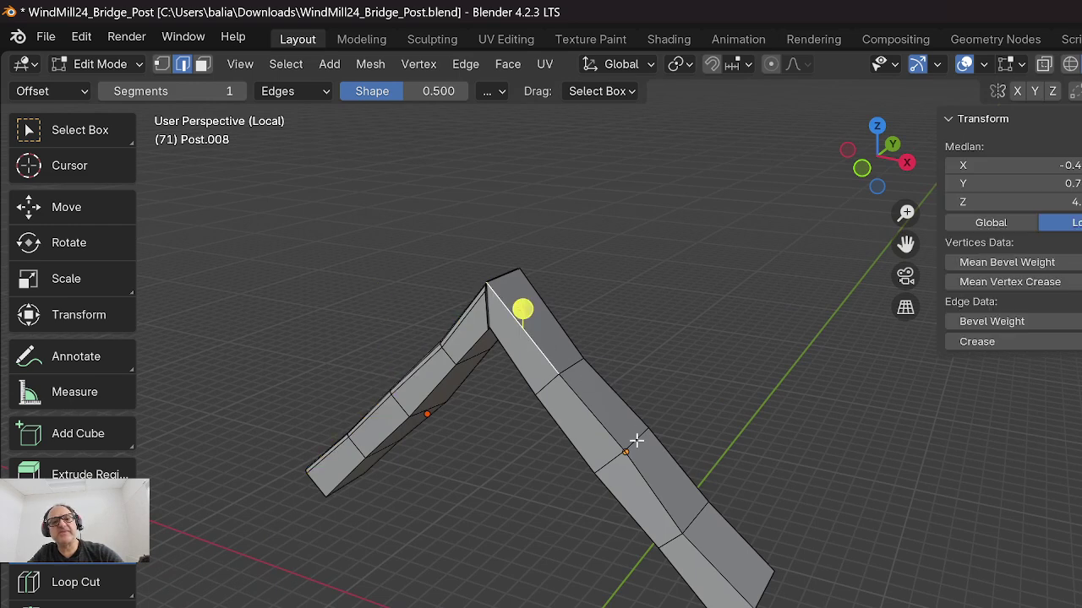
{"action": "left_click", "coordinate": [648, 484], "text": "shift"}
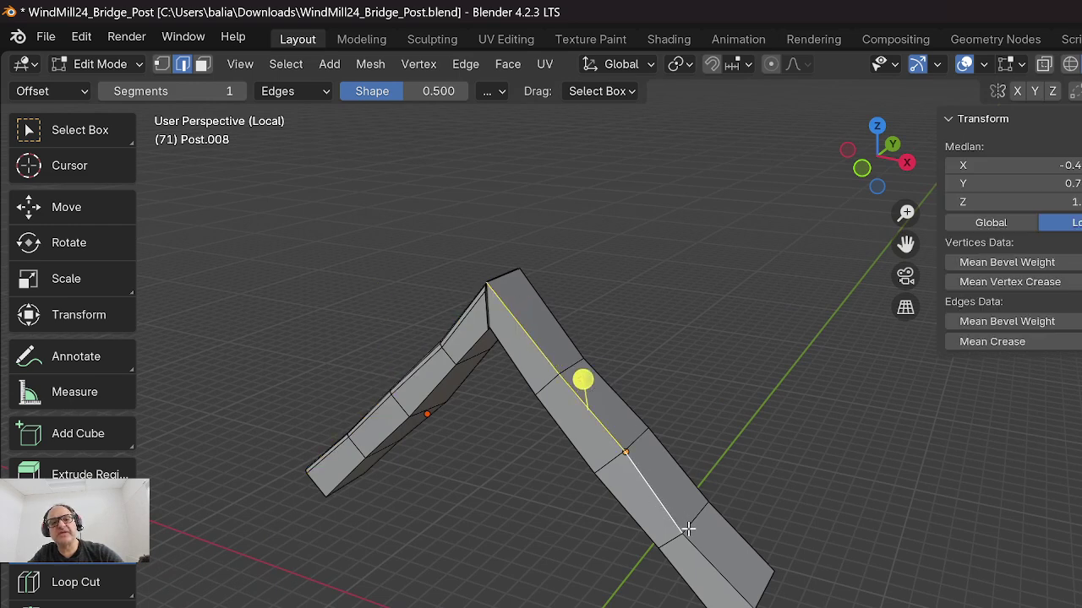
{"action": "left_click_drag", "start_coordinate": [633, 439], "coordinate": [633, 439]}
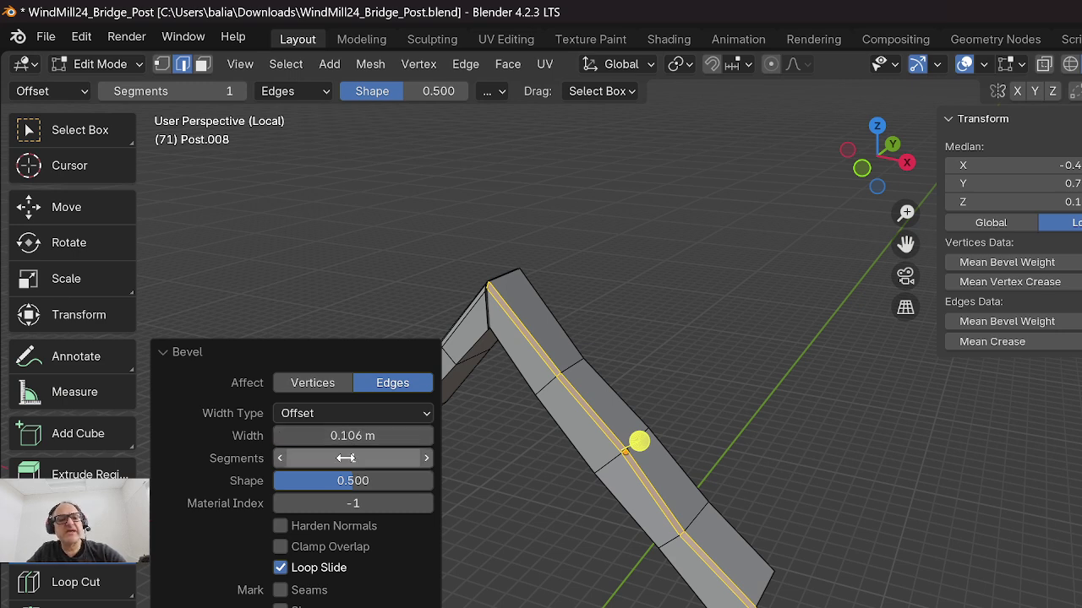
{"action": "left_click", "coordinate": [425, 458]}
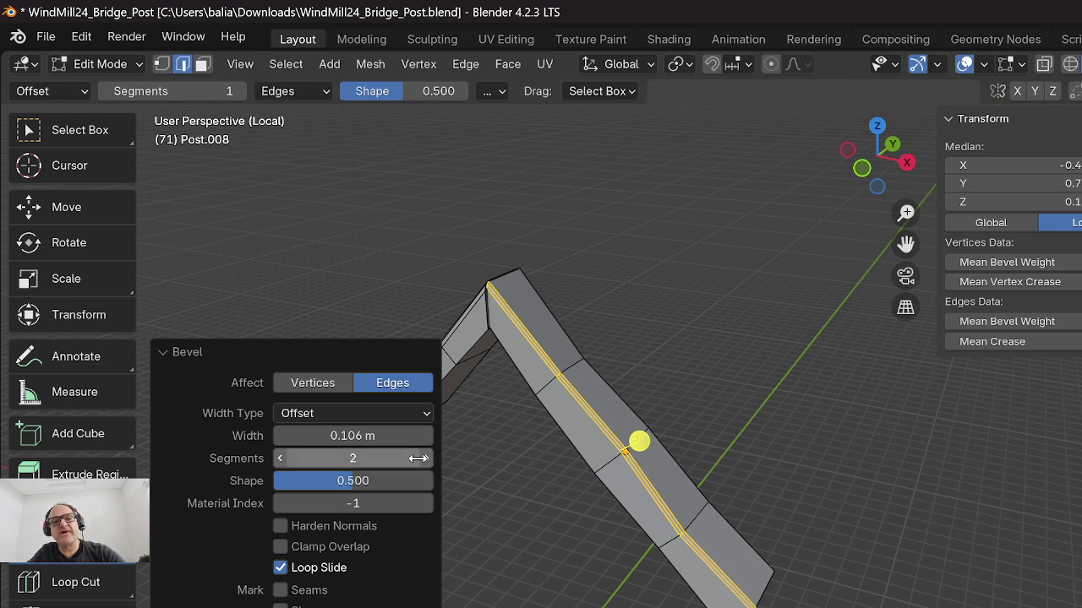
Bevel the front lower lengthwise edges of the right-hand post by about 0.09 m with one segment.
{"action": "left_click", "coordinate": [529, 499]}
{"action": "middle_click_drag", "start_coordinate": [526, 536], "coordinate": [614, 441]}
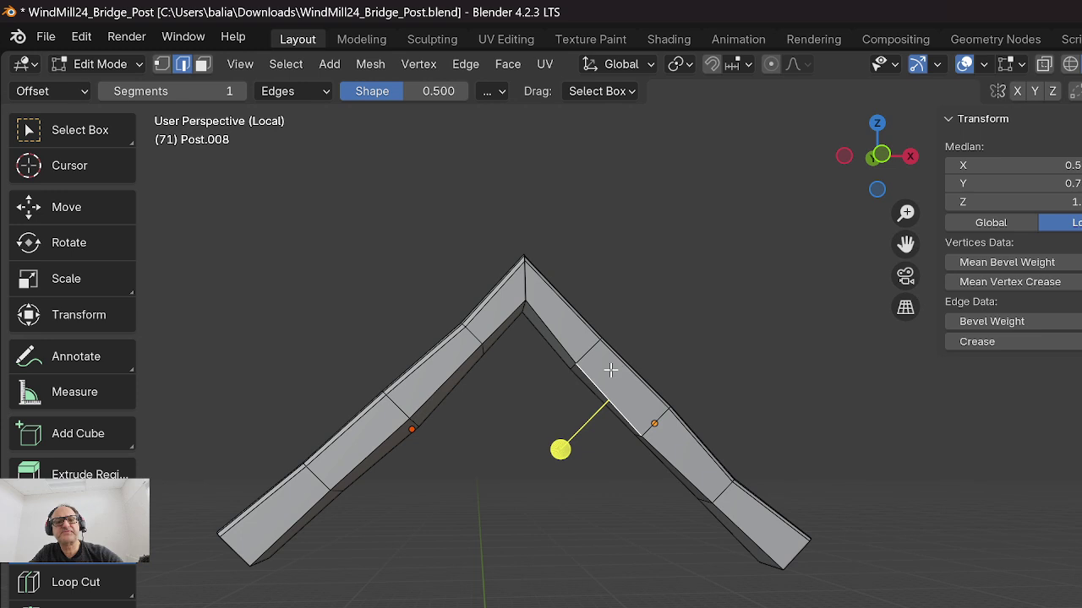
{"action": "scroll", "coordinate": [610, 369], "scroll_direction": "up", "scroll_amount": 2}
{"action": "left_click", "coordinate": [546, 313], "text": "shift"}
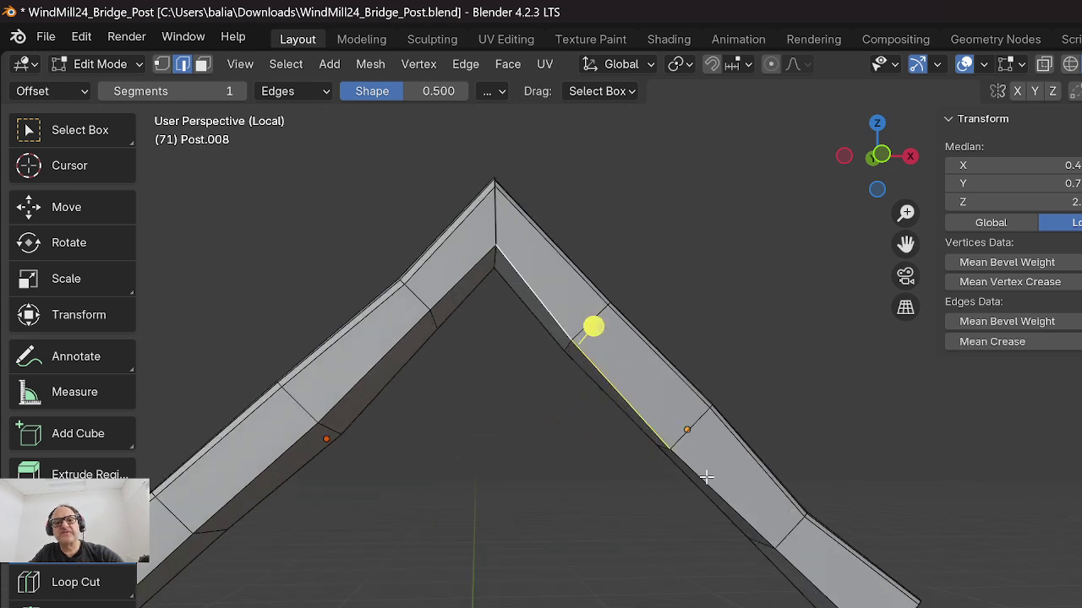
{"action": "key", "text": "ctrl+b"}
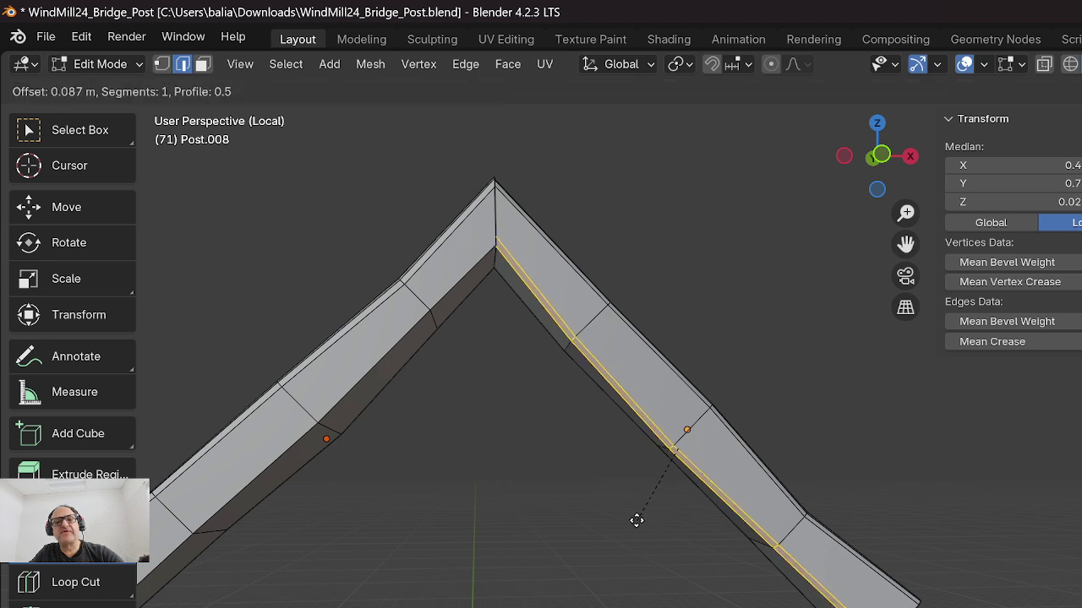
{"action": "left_click", "coordinate": [634, 519]}
Bevel the four front lower lengthwise edges of the left-hand post with 0.143 m width, and finish editing both posts.
{"action": "left_click", "coordinate": [450, 293]}
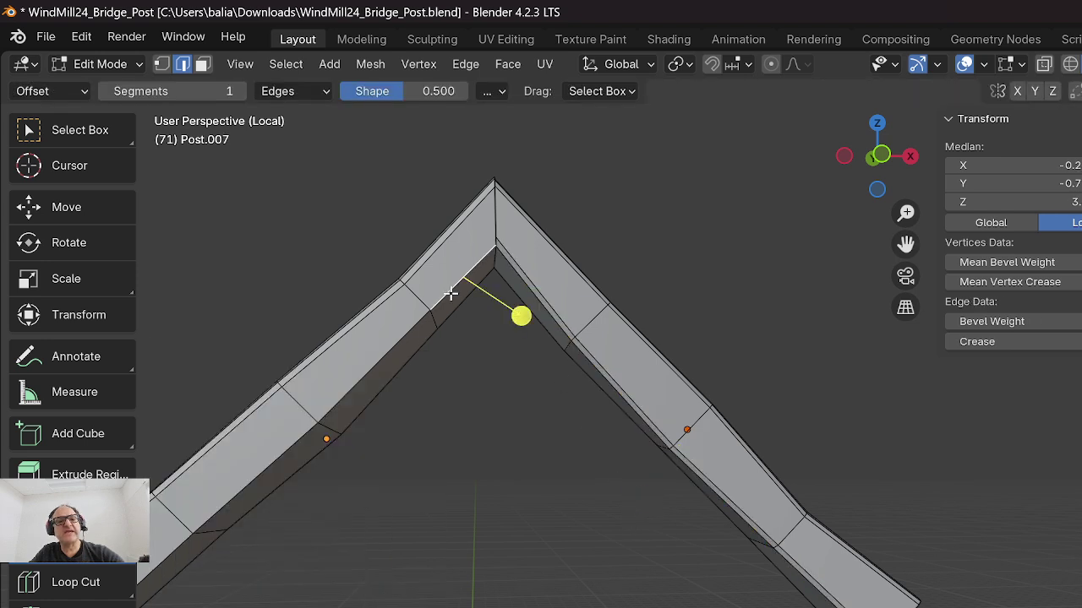
{"action": "left_click", "coordinate": [384, 353], "text": "shift"}
{"action": "left_click", "coordinate": [272, 448], "text": "shift"}
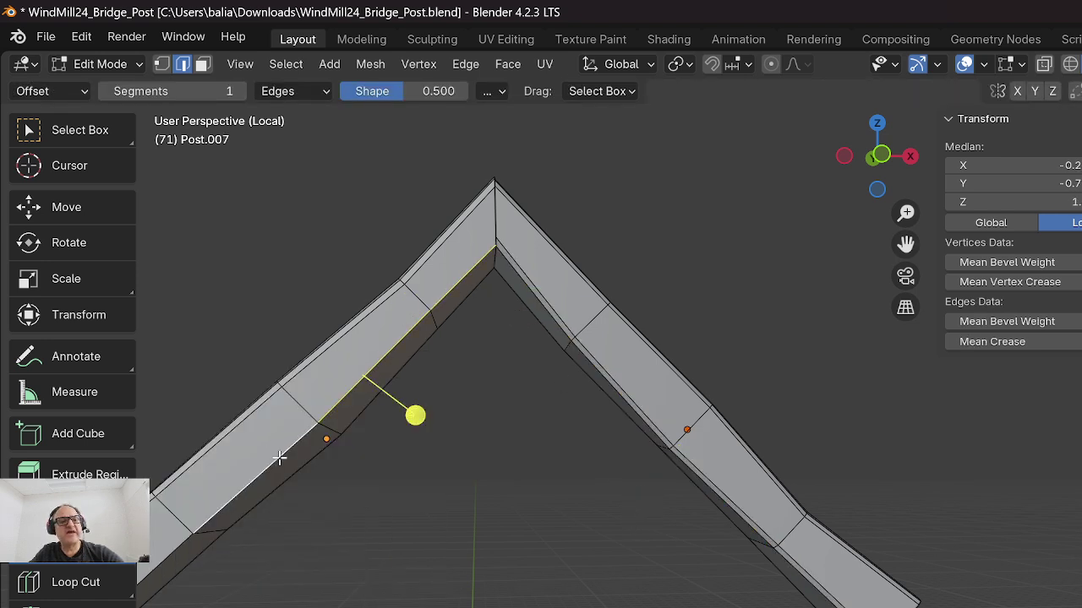
{"action": "scroll", "coordinate": [280, 457], "scroll_direction": "down", "scroll_amount": 1}
{"action": "left_click", "coordinate": [251, 521], "text": "shift"}
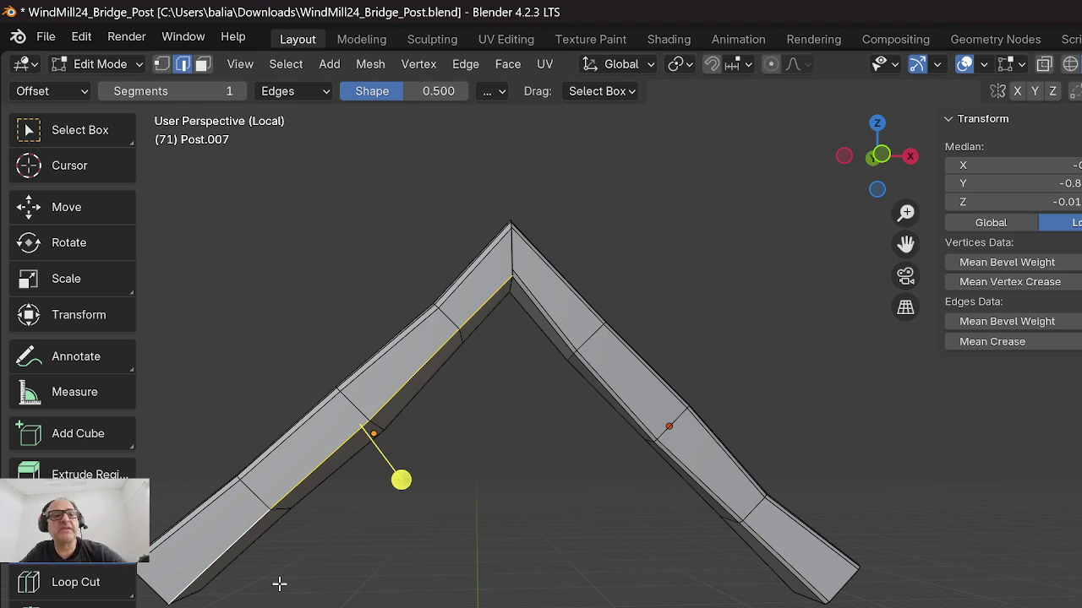
{"action": "left_click", "coordinate": [406, 489]}
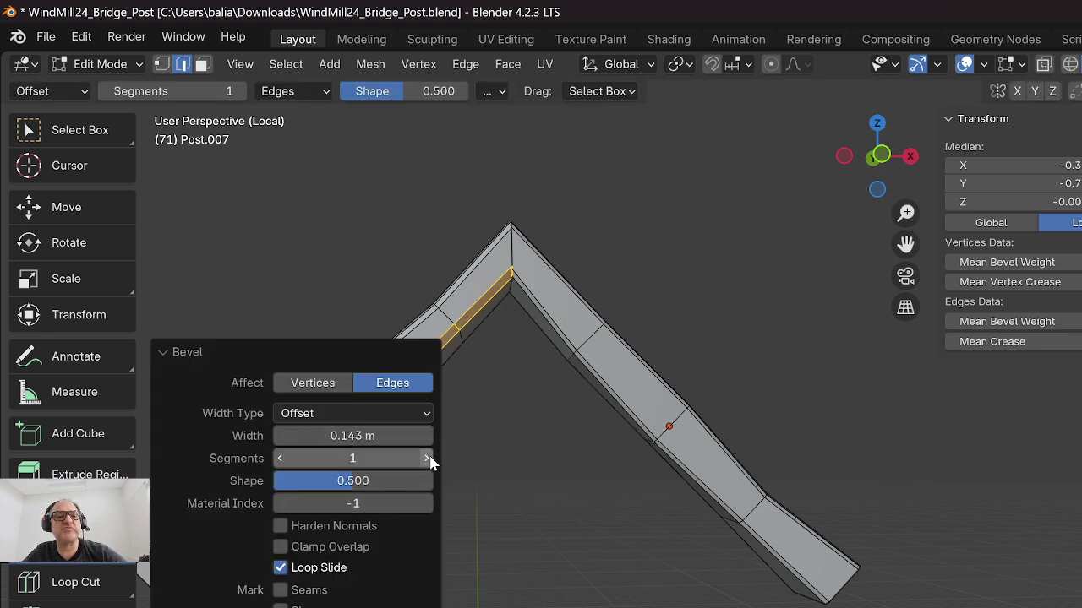
{"action": "left_click", "coordinate": [427, 458]}
{"action": "key", "text": "ctrl+z"}
{"action": "key", "text": "Tab"}
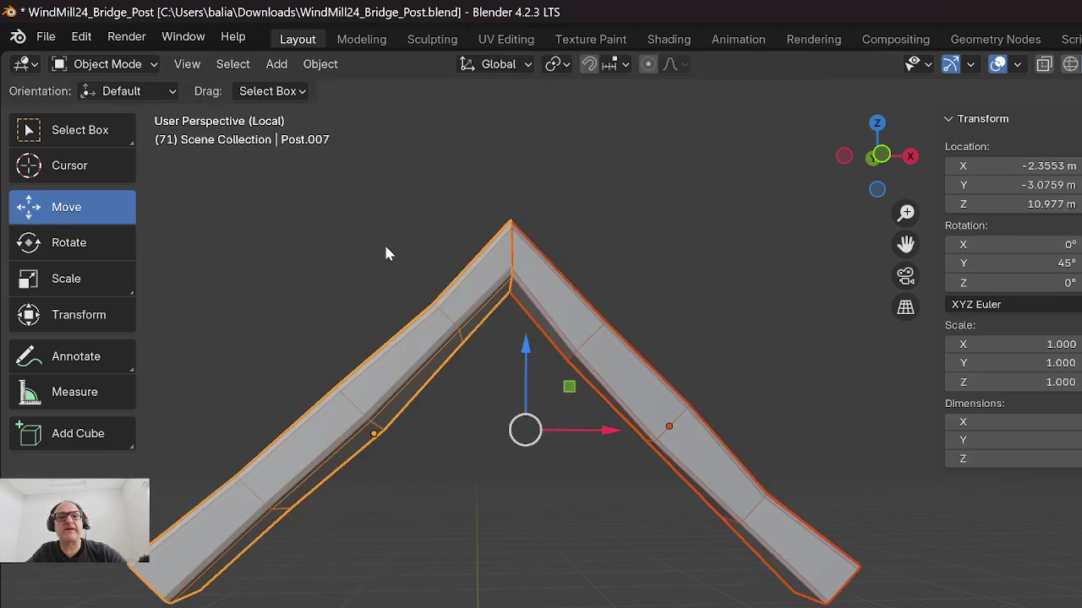
Deselect both posts, return to the whole scene, and examine the roof gables and the front door.
{"action": "middle_click_drag", "start_coordinate": [388, 243], "coordinate": [440, 284]}
{"action": "left_click", "coordinate": [344, 246]}
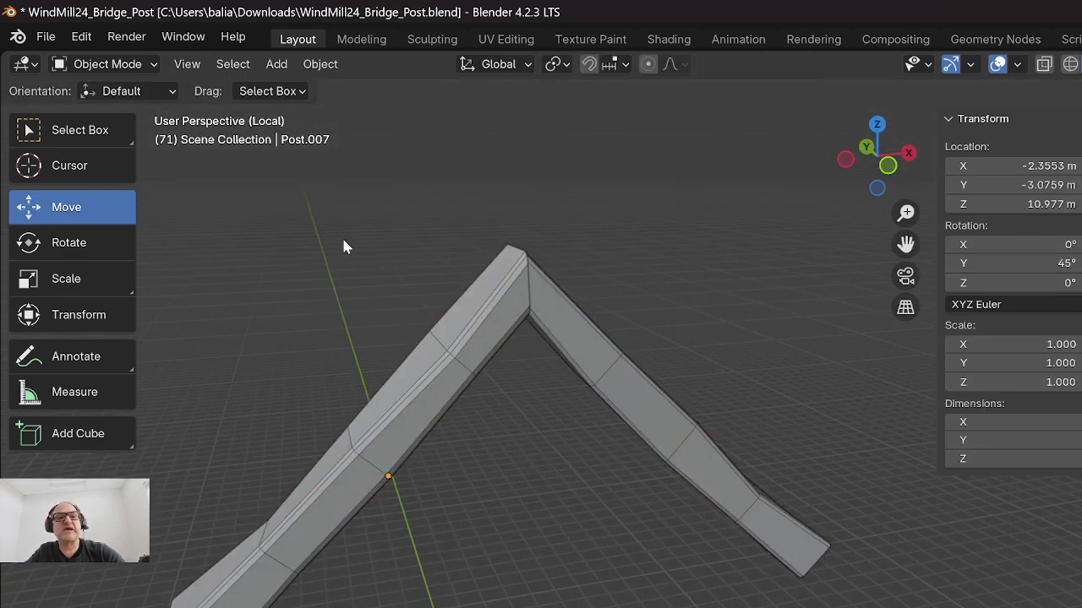
{"action": "key", "text": "KP_Divide"}
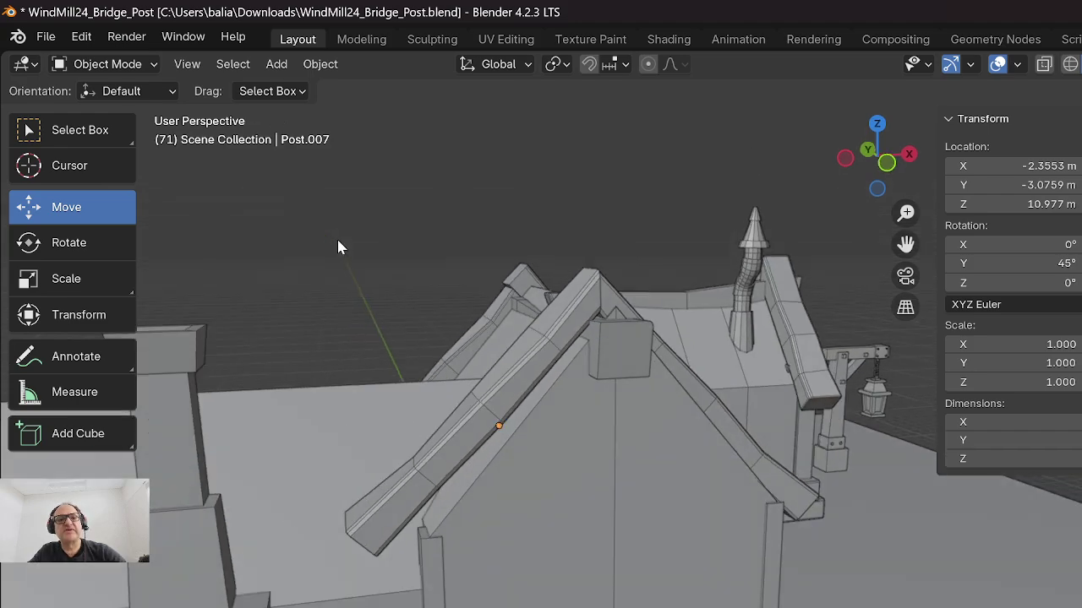
{"action": "middle_click_drag", "start_coordinate": [338, 242], "coordinate": [391, 389]}
{"action": "middle_click_drag", "start_coordinate": [634, 427], "coordinate": [7, 430]}
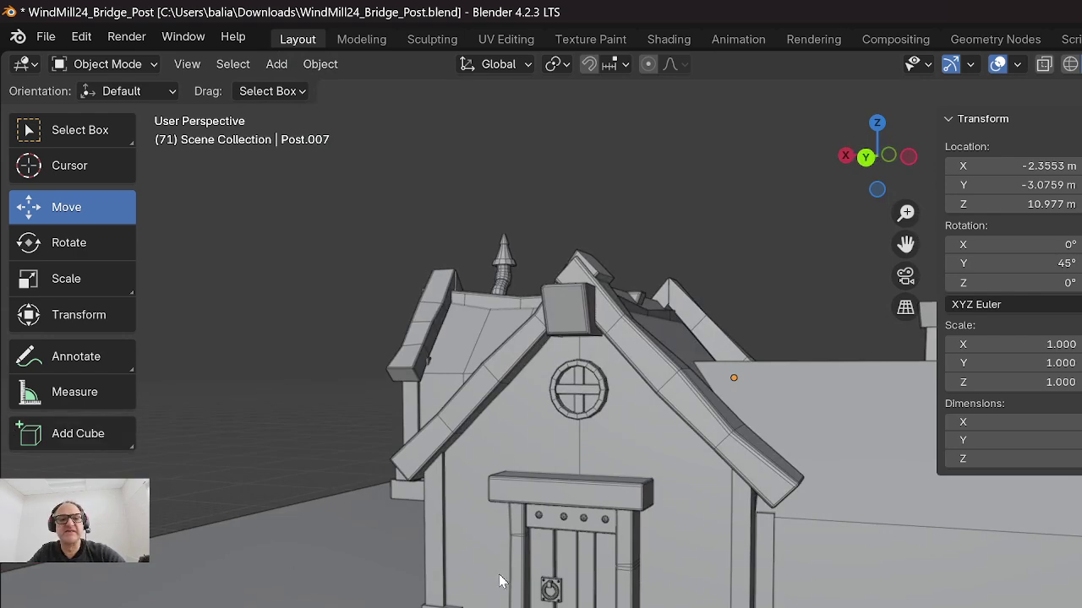
{"action": "scroll", "coordinate": [519, 577], "scroll_direction": "up", "scroll_amount": 5}
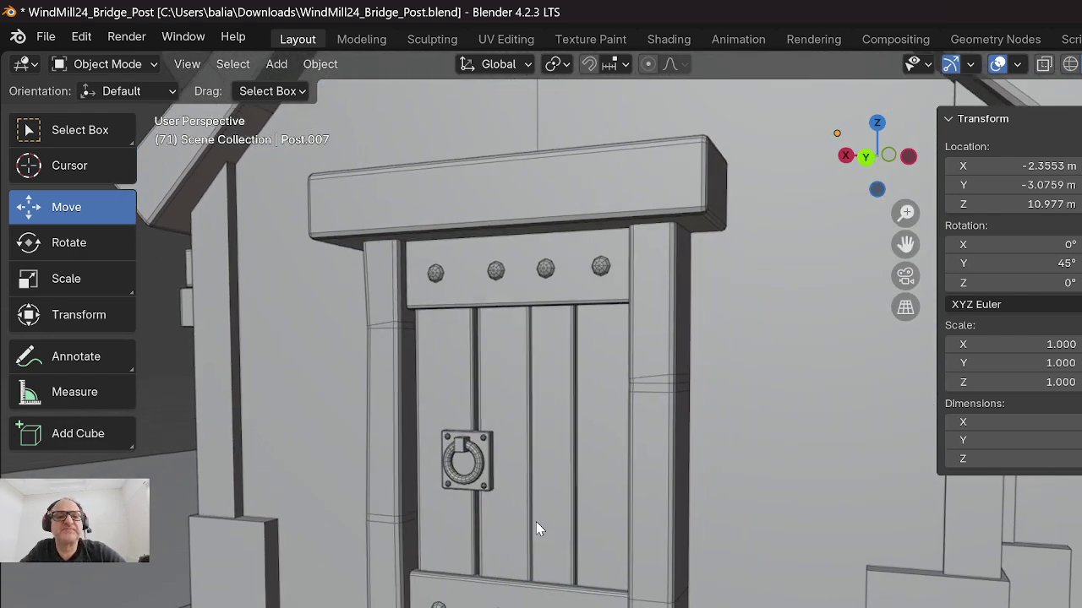
{"action": "middle_click_drag", "start_coordinate": [483, 480], "coordinate": [597, 481]}
Pull the door frame's left-hand post out along X to inspect its bevelled edges in isolation, and slide it back into the frame.
{"action": "left_click", "coordinate": [596, 475]}
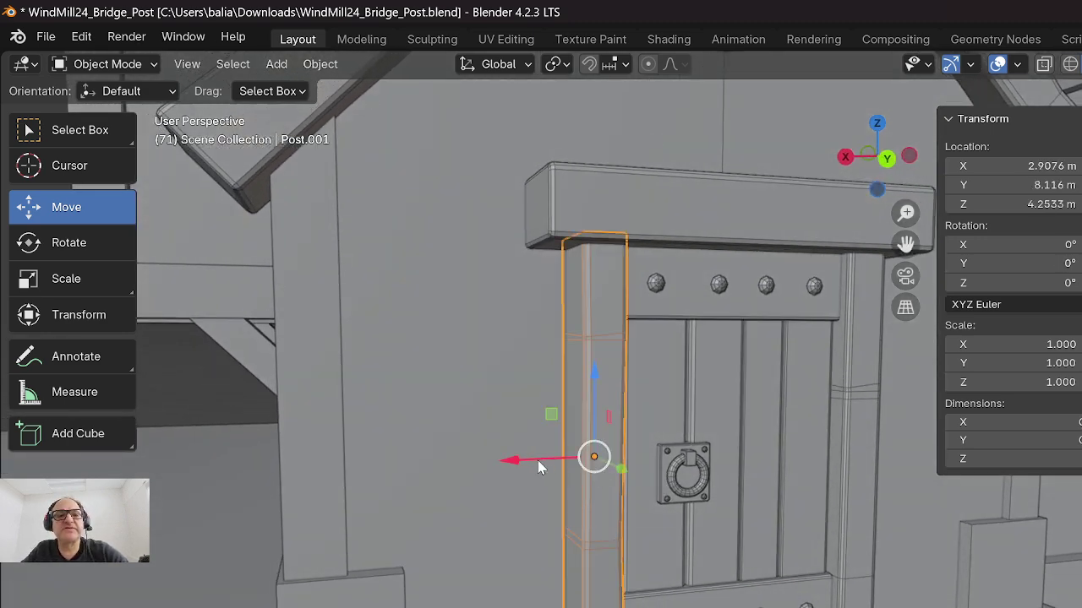
{"action": "left_click_drag", "start_coordinate": [535, 465], "coordinate": [399, 497]}
{"action": "middle_click_drag", "start_coordinate": [399, 422], "coordinate": [450, 431]}
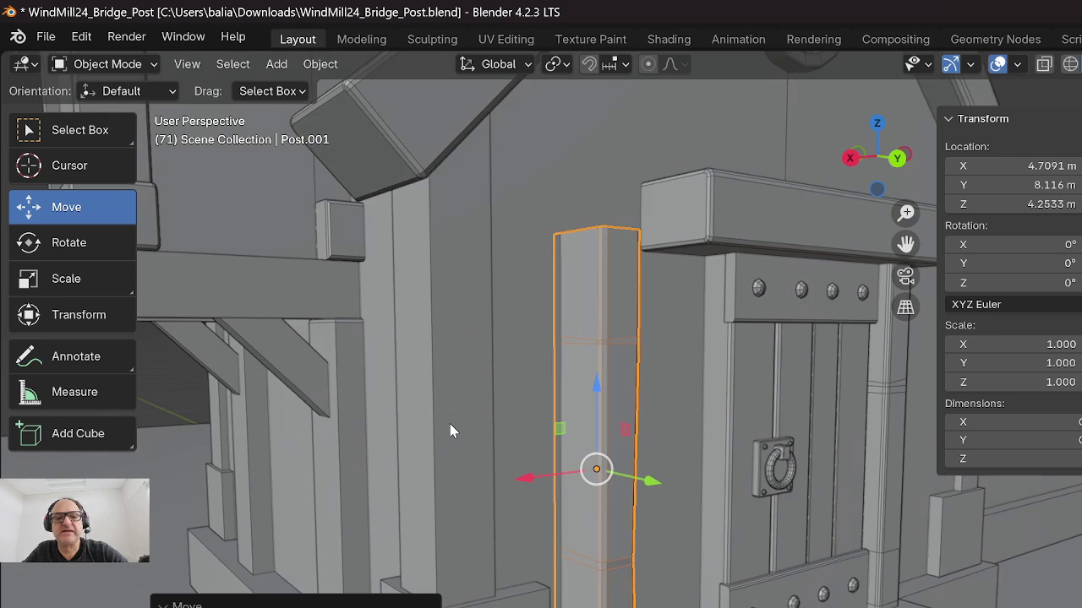
{"action": "key", "text": "KP_Divide"}
{"action": "scroll", "coordinate": [527, 460], "scroll_direction": "up", "scroll_amount": 2}
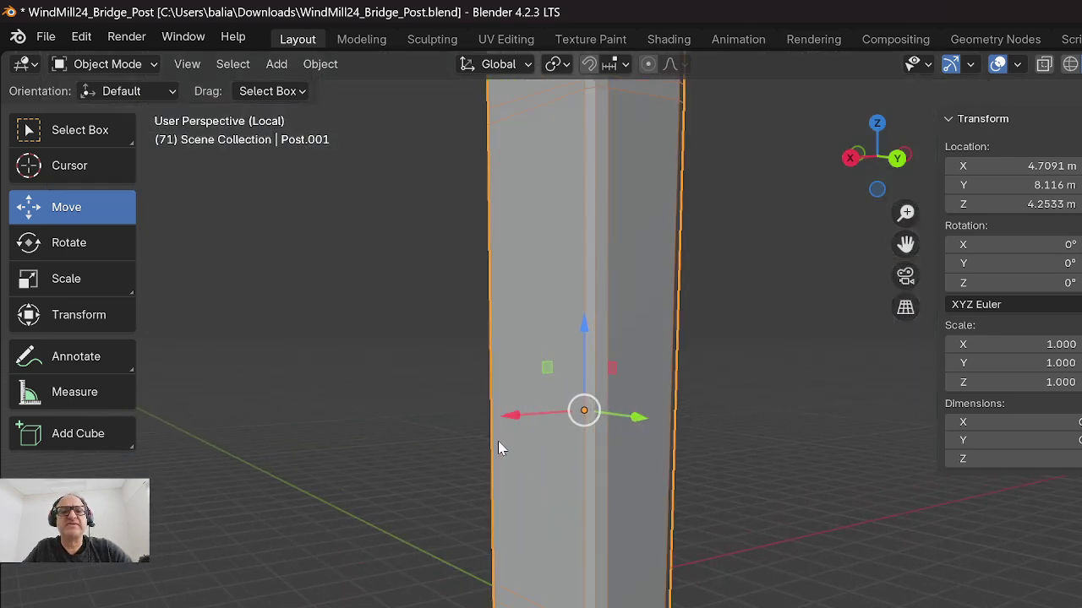
{"action": "left_click", "coordinate": [333, 362]}
{"action": "middle_click_drag", "start_coordinate": [613, 406], "coordinate": [586, 411]}
{"action": "key", "text": "KP_Divide"}
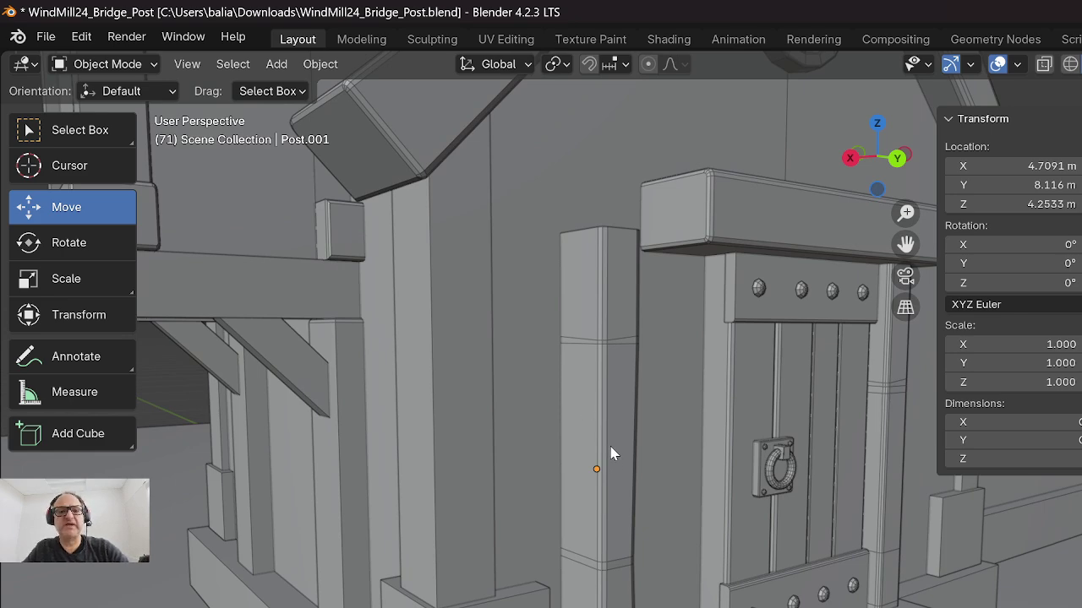
{"action": "left_click", "coordinate": [610, 448]}
{"action": "left_click_drag", "start_coordinate": [545, 473], "coordinate": [627, 456]}
Isolate the door's lower crossboard and examine its bevelled edges from several sides, ending back in the whole scene.
{"action": "left_click", "coordinate": [781, 600]}
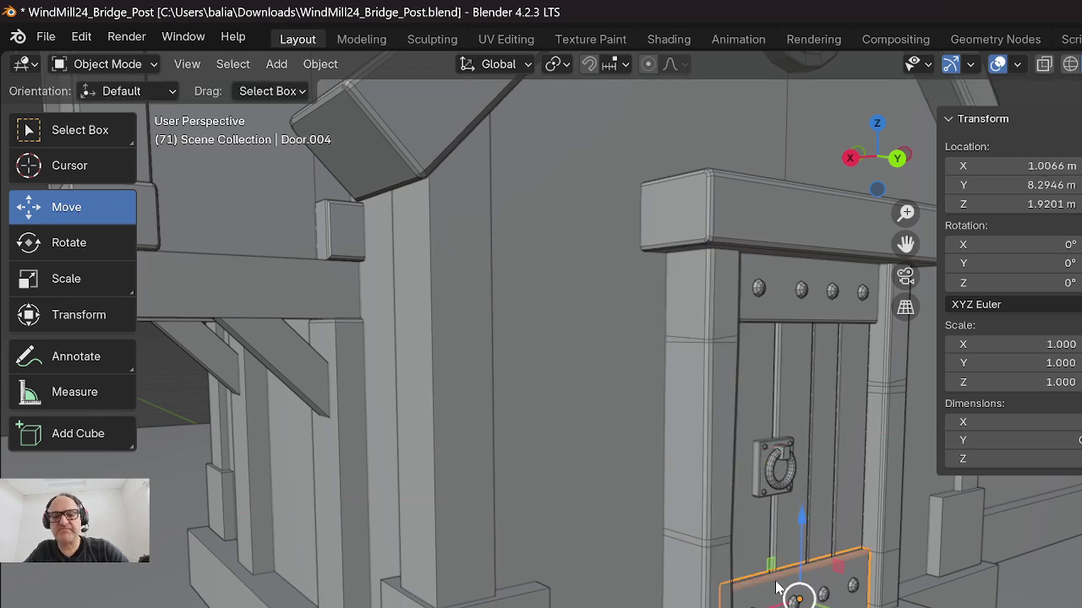
{"action": "key", "text": "KP_Divide"}
{"action": "middle_click_drag", "start_coordinate": [459, 362], "coordinate": [276, 399]}
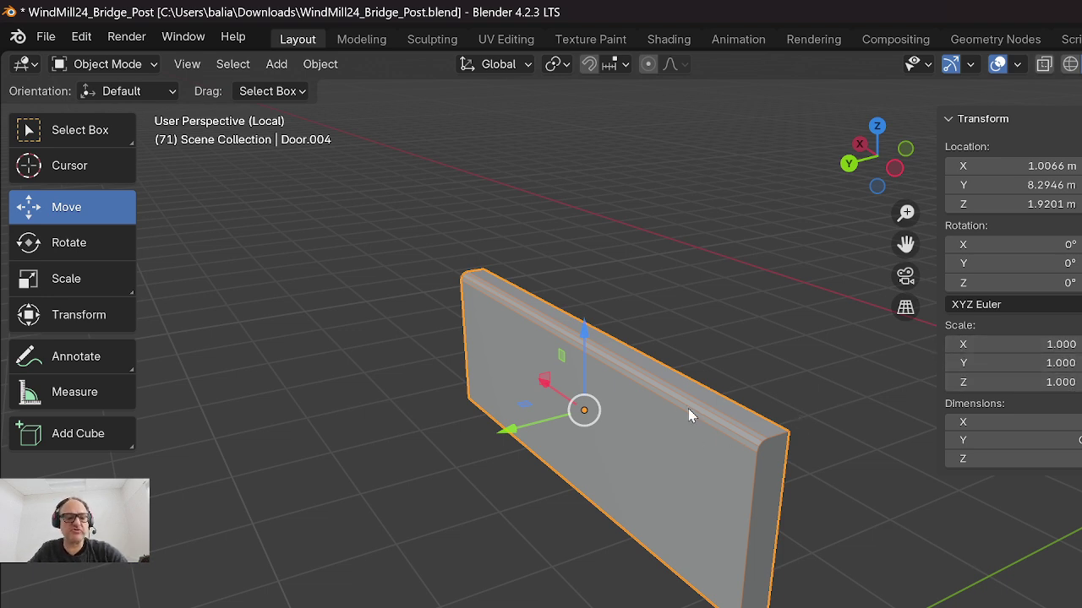
{"action": "key", "text": "KP_Divide"}
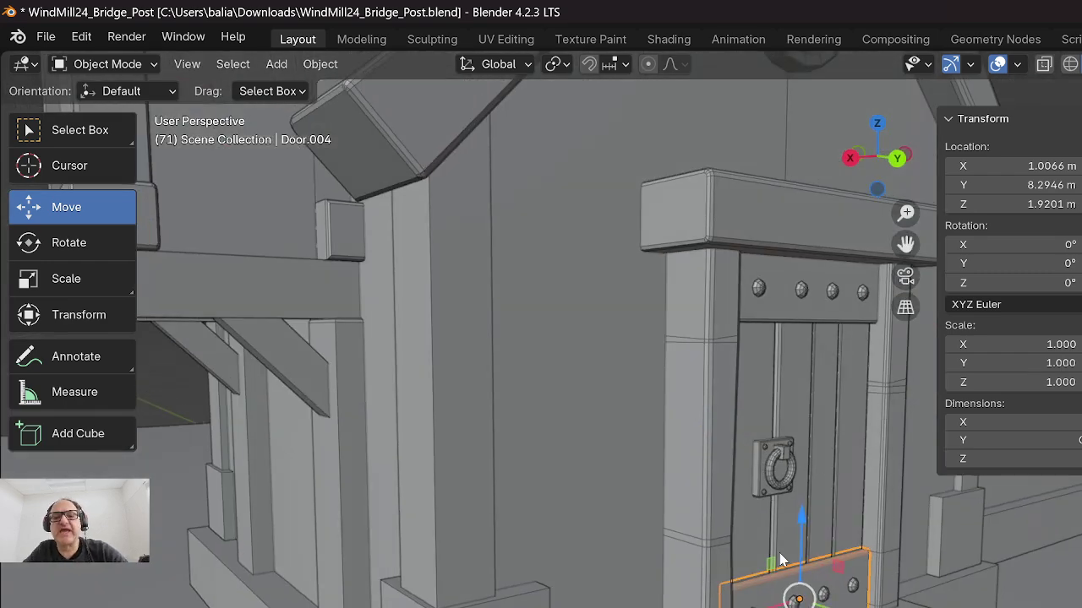
Select the four vertical planks of the door together.
{"action": "left_click", "coordinate": [769, 554]}
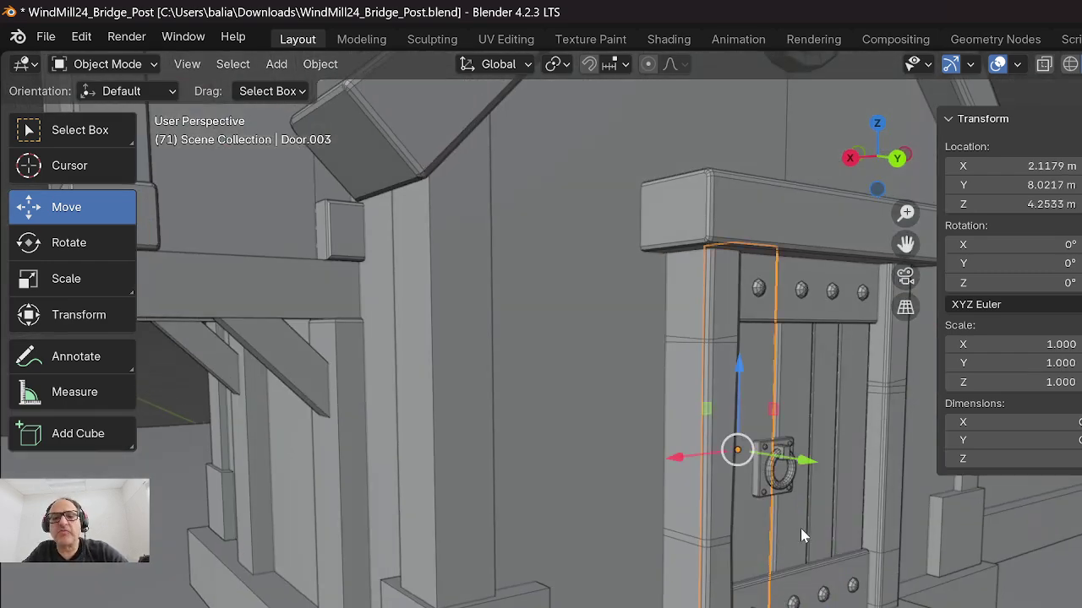
{"action": "left_click", "coordinate": [800, 530], "text": "shift"}
{"action": "left_click", "coordinate": [833, 529], "text": "shift"}
{"action": "left_click", "coordinate": [843, 529], "text": "shift"}
{"action": "key", "text": "KP_Decimal"}
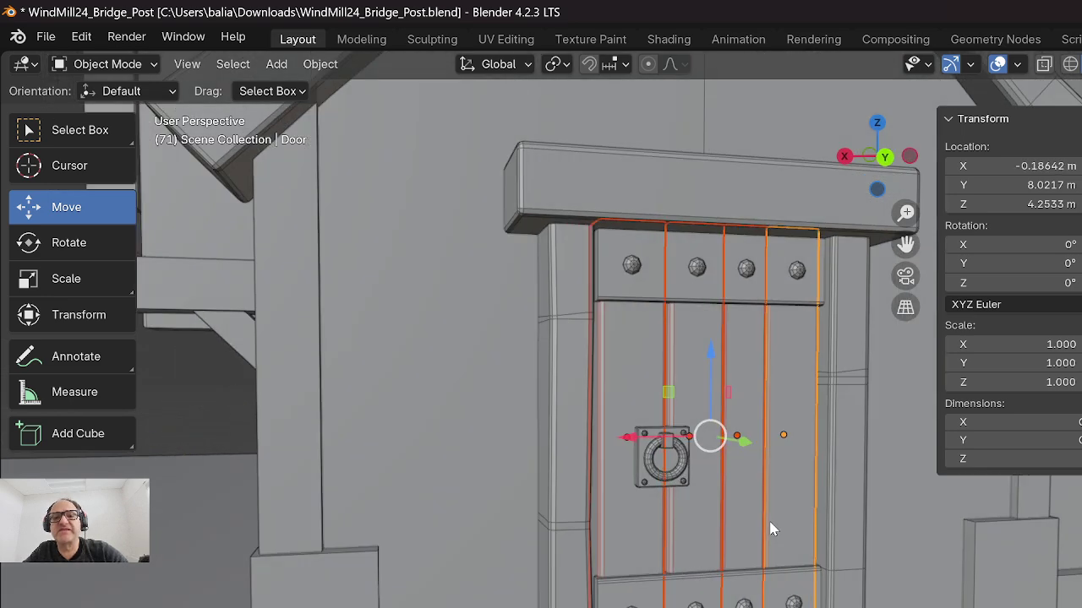
{"action": "middle_click_drag", "start_coordinate": [771, 529], "coordinate": [779, 537], "text": "shift"}
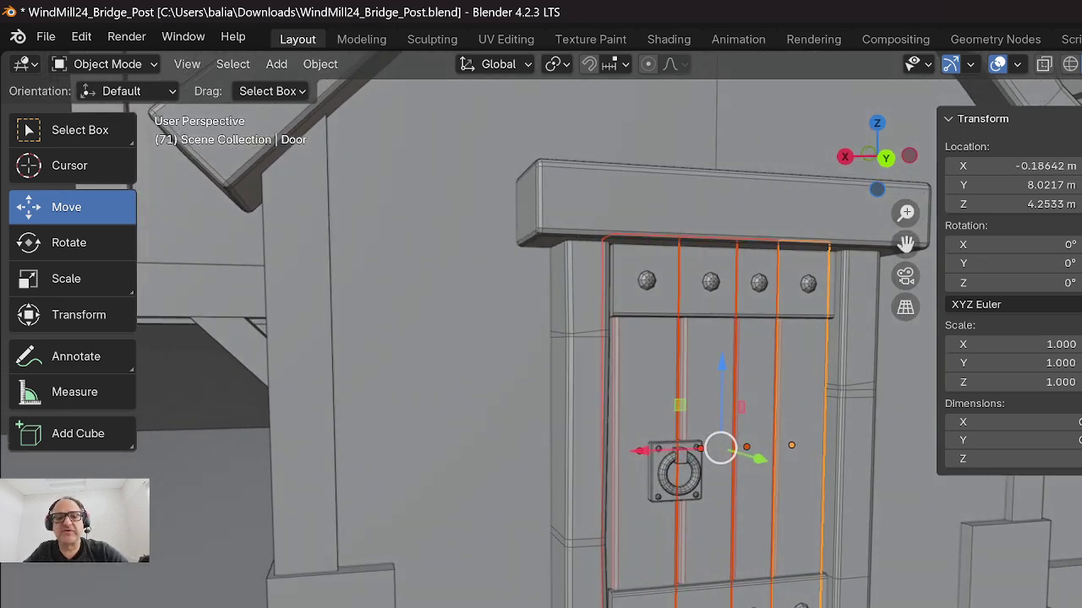
Add the door's upper and lower crossboards and the four lower bolts to the selection.
{"action": "left_click", "coordinate": [643, 320], "text": "shift"}
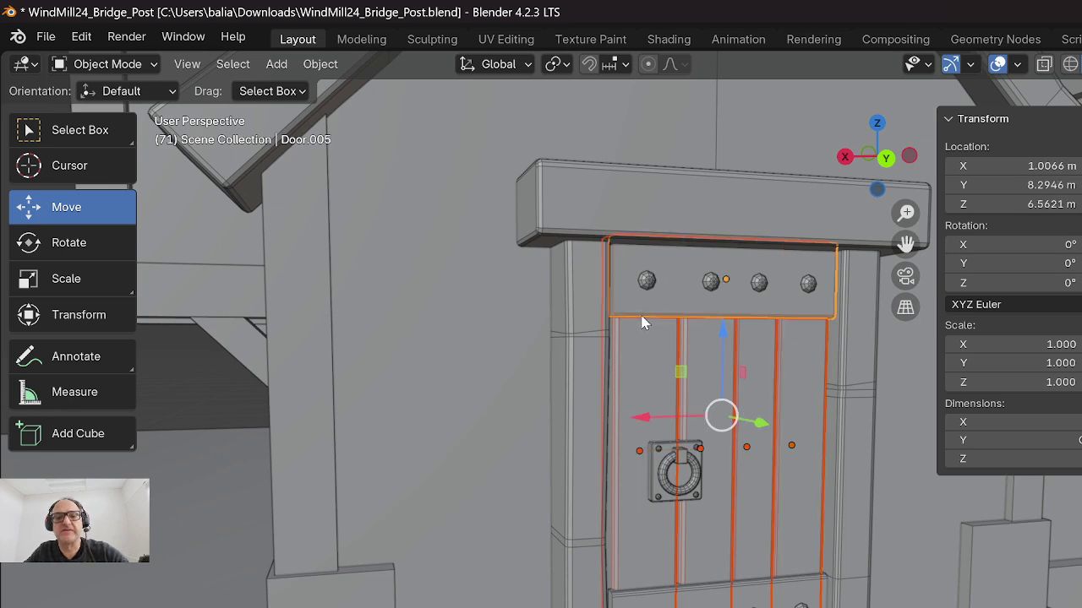
{"action": "left_click", "coordinate": [630, 592], "text": "shift"}
{"action": "left_click", "coordinate": [642, 607], "text": "shift"}
{"action": "left_click", "coordinate": [705, 607], "text": "shift"}
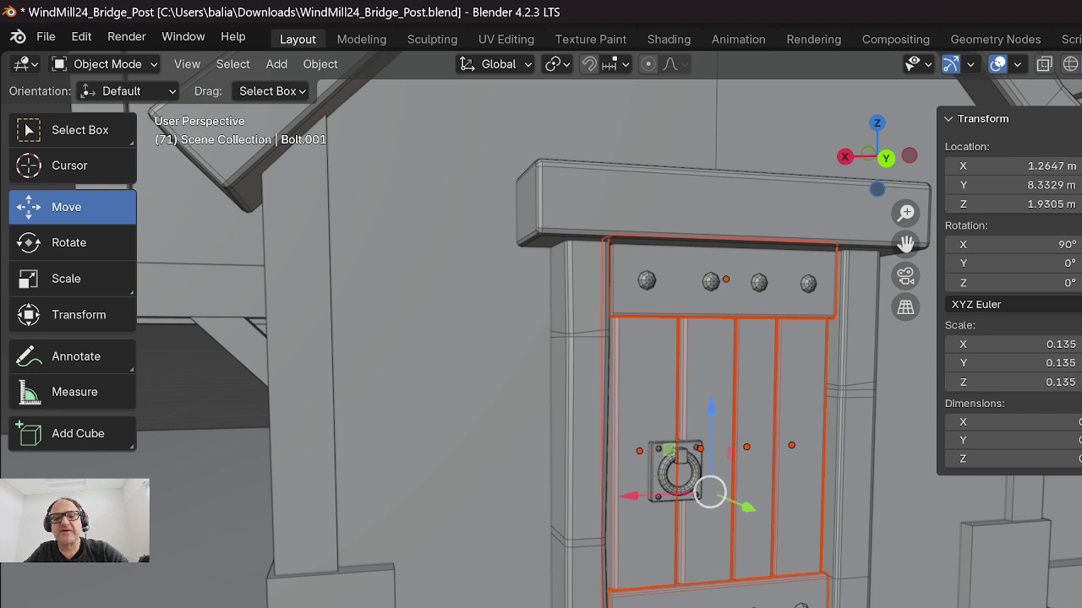
{"action": "left_click", "coordinate": [753, 607], "text": "shift"}
{"action": "left_click", "coordinate": [801, 606], "text": "shift"}
Add the four upper bolts to the selection and isolate all the selected door parts.
{"action": "left_click", "coordinate": [807, 288], "text": "shift"}
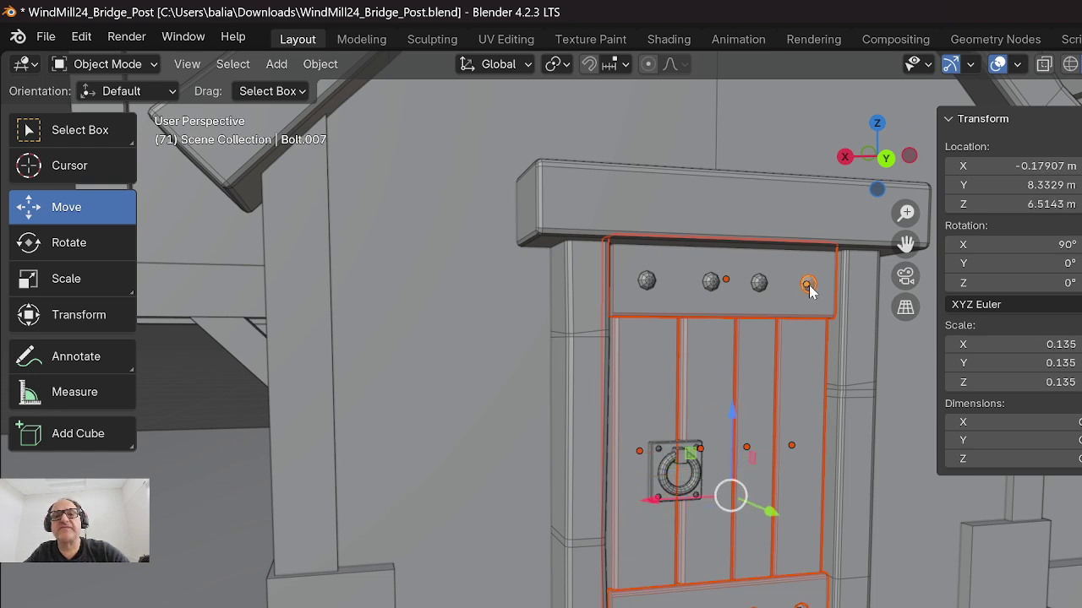
{"action": "left_click", "coordinate": [756, 287], "text": "shift"}
{"action": "left_click", "coordinate": [712, 286], "text": "shift"}
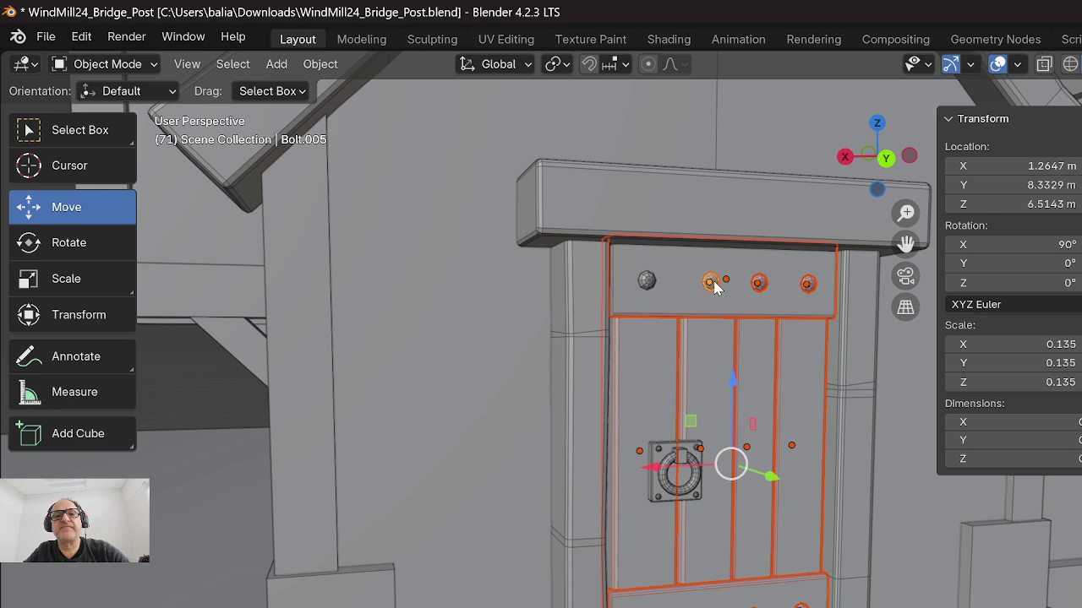
{"action": "left_click", "coordinate": [644, 283], "text": "shift"}
{"action": "key", "text": "KP_Divide"}
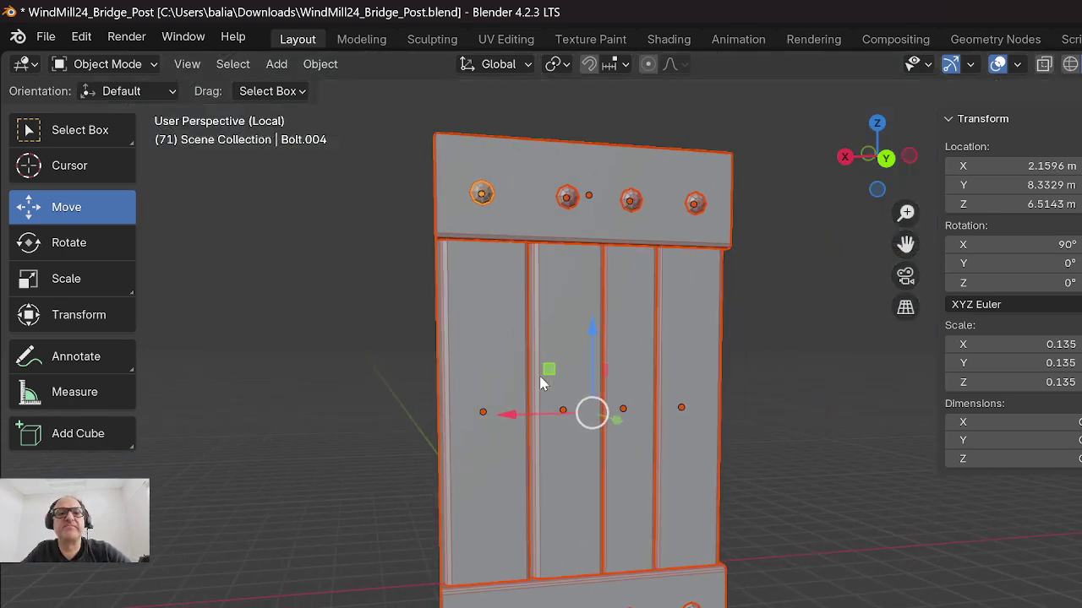
Switch the viewport to Material Preview shading and deselect the door parts.
{"action": "mouse_move", "coordinate": [238, 372]}
{"action": "middle_mouse_down"}
{"action": "mouse_move", "coordinate": [217, 385]}
{"action": "mouse_move", "coordinate": [243, 390]}
{"action": "middle_mouse_up"}
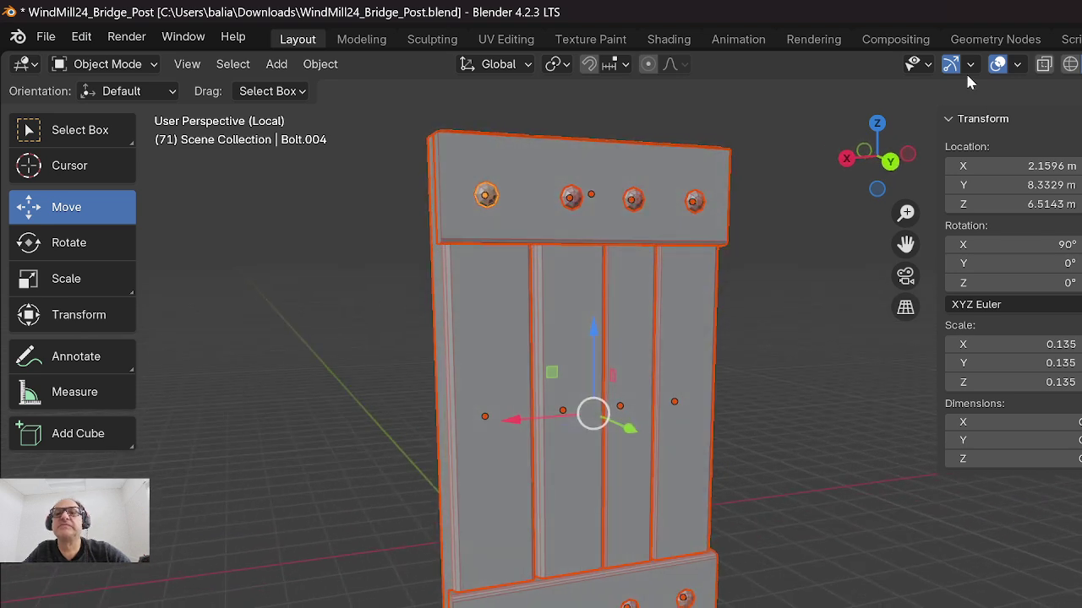
{"action": "left_click", "coordinate": [1043, 65]}
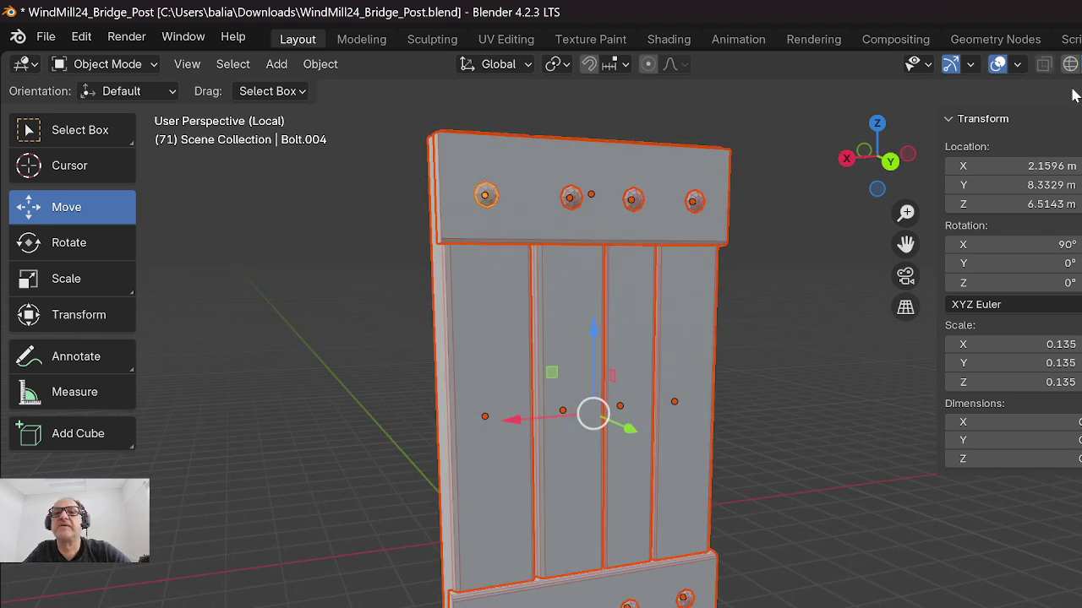
{"action": "left_click", "coordinate": [738, 131]}
Push the door's second plank from the left slightly back along Y to 7.994 m, and return to the whole scene.
{"action": "scroll", "coordinate": [516, 546], "scroll_direction": "up", "scroll_amount": 3}
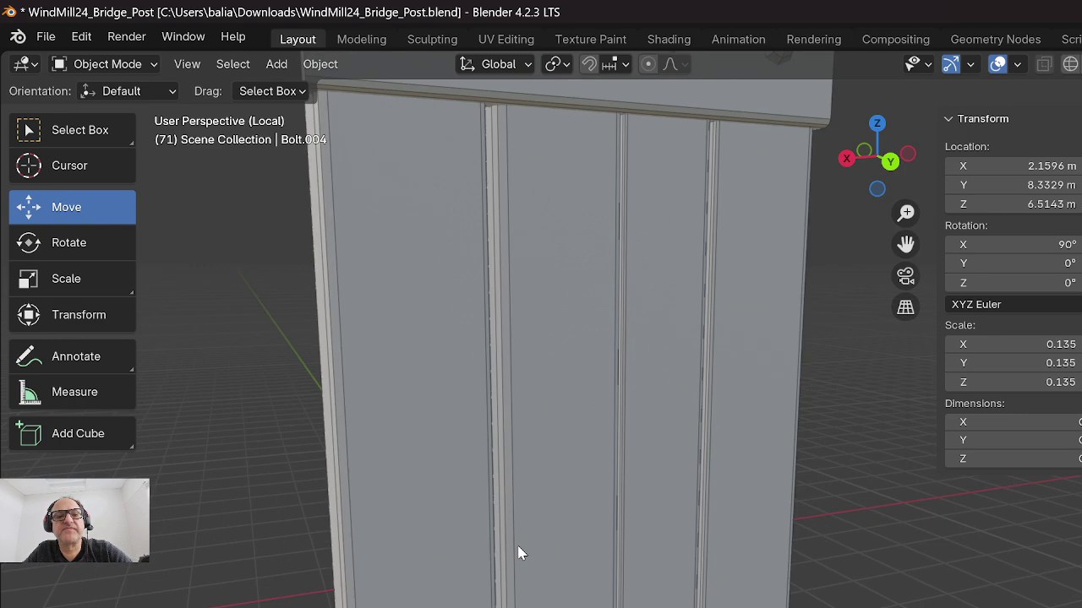
{"action": "left_click", "coordinate": [502, 199]}
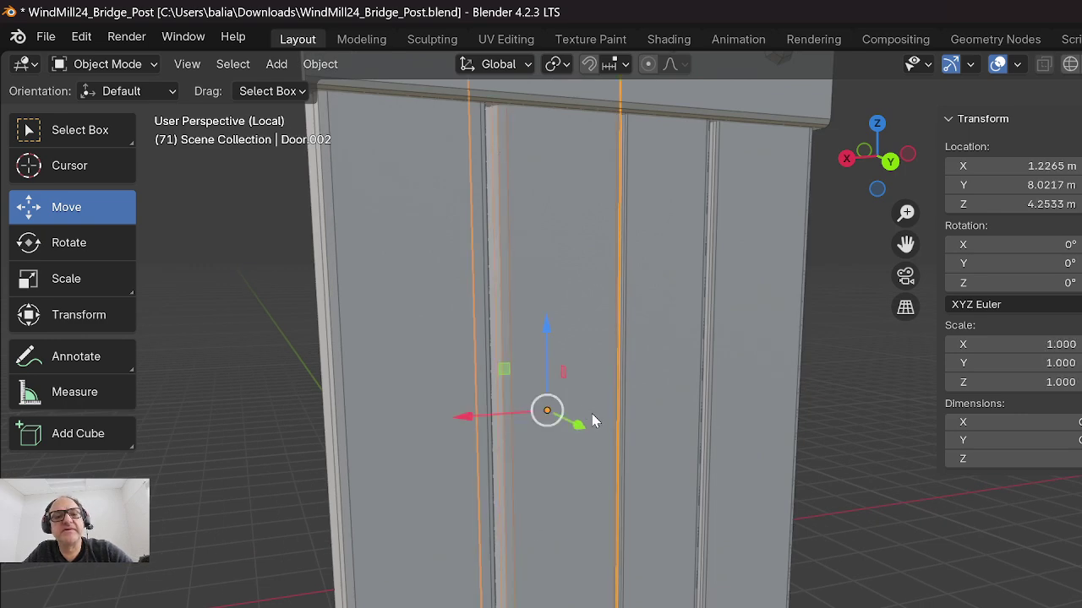
{"action": "mouse_move", "coordinate": [580, 425]}
{"action": "left_mouse_down"}
{"action": "mouse_move", "coordinate": [599, 434]}
{"action": "mouse_move", "coordinate": [569, 432]}
{"action": "left_mouse_up"}
{"action": "scroll", "coordinate": [574, 486], "scroll_direction": "down", "scroll_amount": 3}
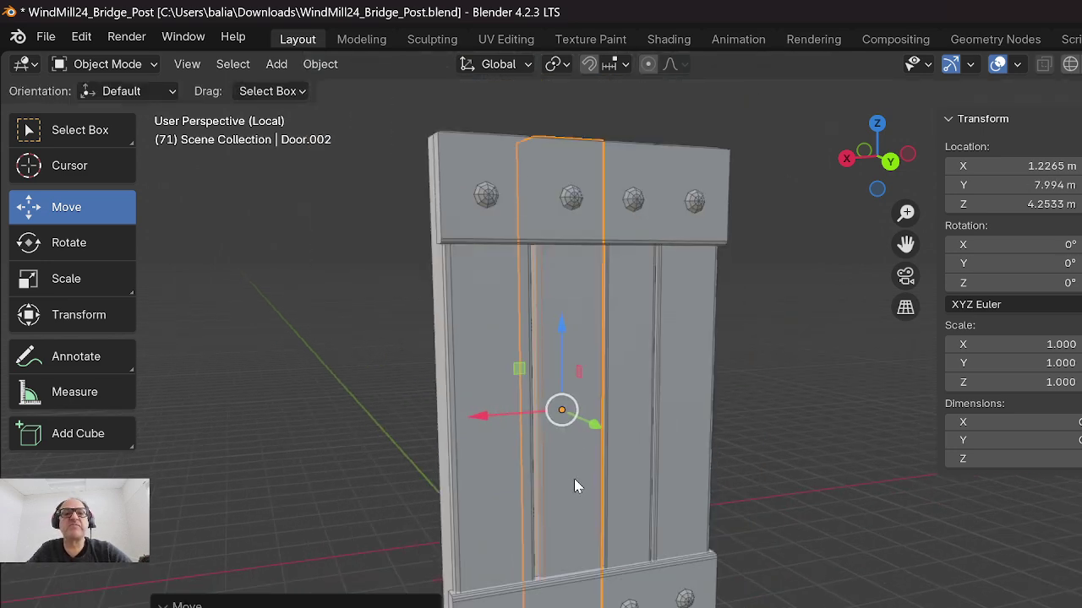
{"action": "middle_click_drag", "start_coordinate": [571, 502], "coordinate": [556, 473]}
{"action": "key", "text": "KP_Divide"}
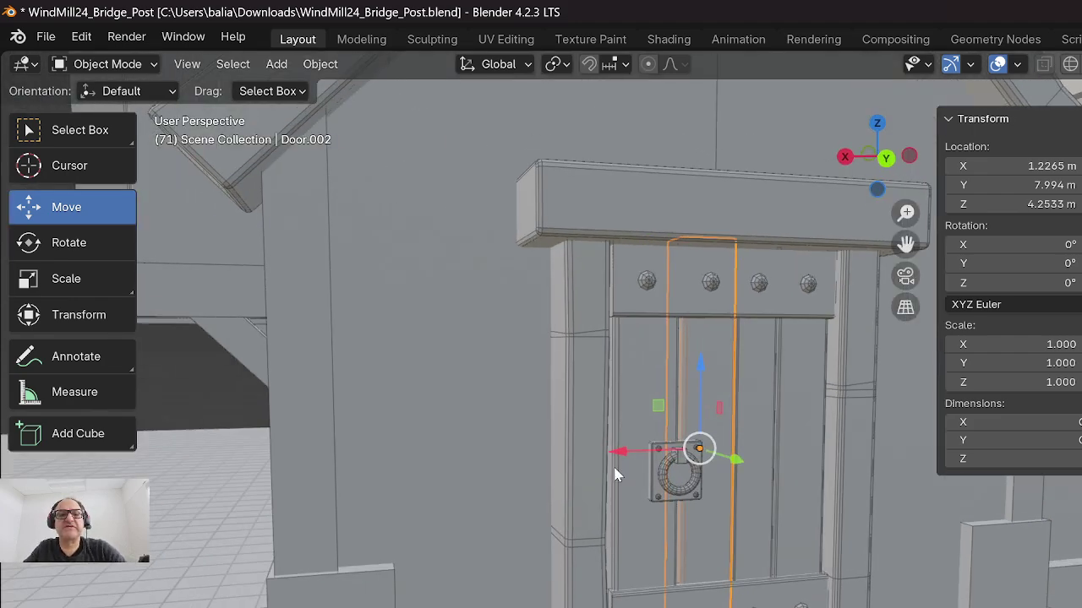
Select the ground plane and check the house front in wireframe display, ending back in shaded display.
{"action": "scroll", "coordinate": [613, 471], "scroll_direction": "down", "scroll_amount": 2}
{"action": "mouse_move", "coordinate": [601, 431]}
{"action": "middle_mouse_down"}
{"action": "mouse_move", "coordinate": [611, 456]}
{"action": "mouse_move", "coordinate": [604, 436]}
{"action": "middle_mouse_up"}
{"action": "left_click", "coordinate": [269, 548]}
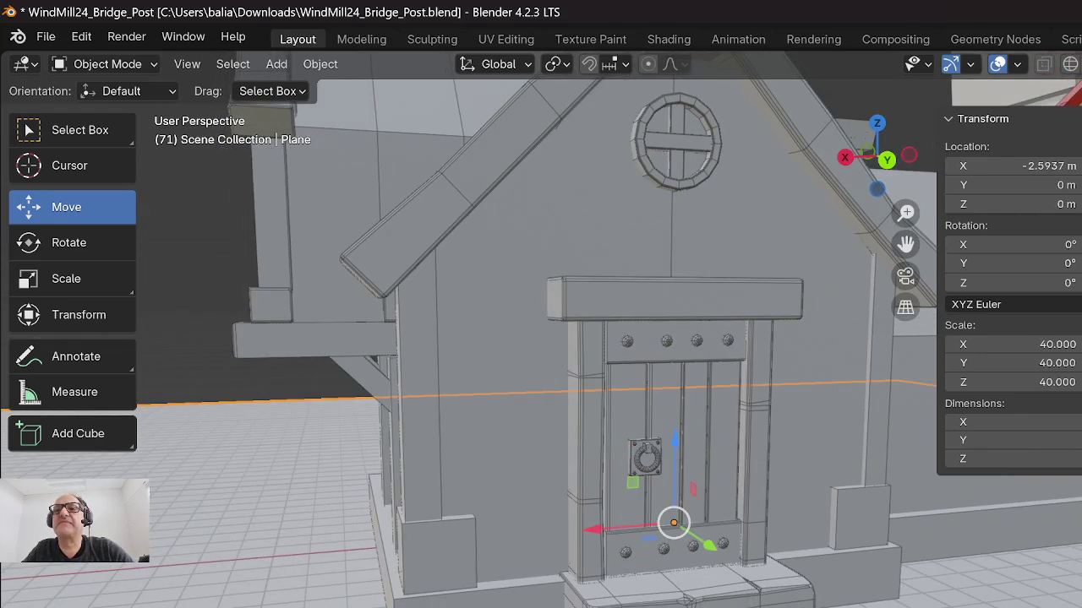
{"action": "key", "text": "shift+z"}
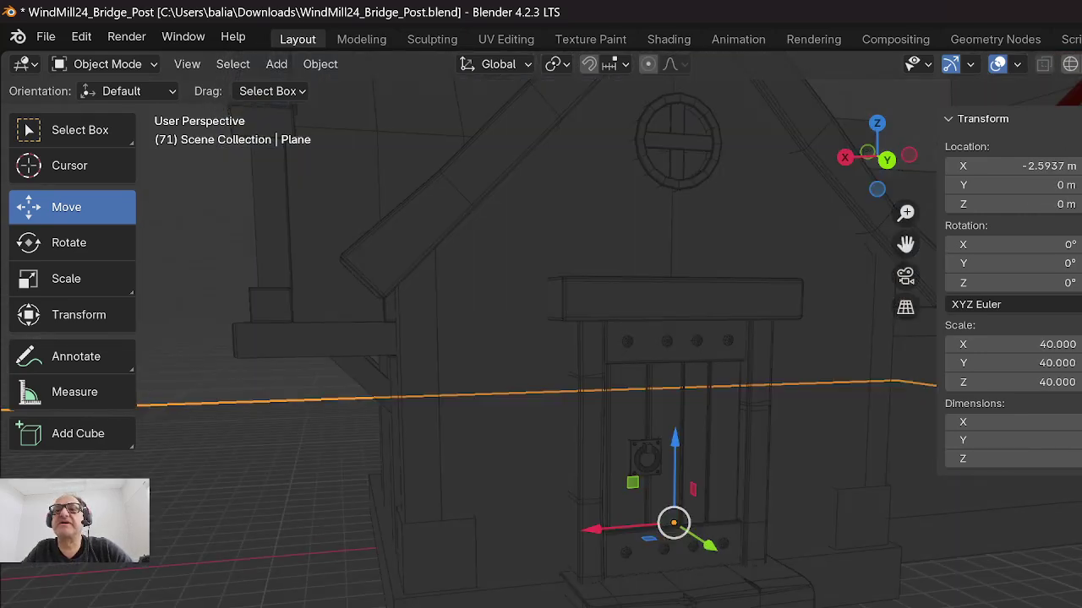
{"action": "key", "text": "shift+z"}
Select the house's front corner post beside the door.
{"action": "scroll", "coordinate": [652, 346], "scroll_direction": "up", "scroll_amount": 1}
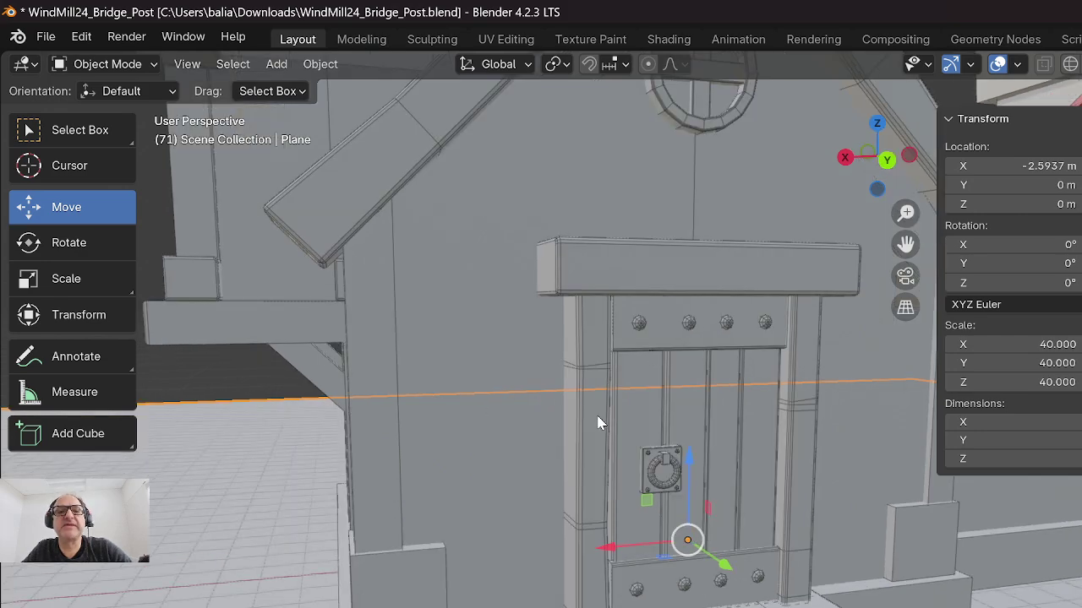
{"action": "middle_click_drag", "start_coordinate": [597, 415], "coordinate": [466, 379], "text": "shift"}
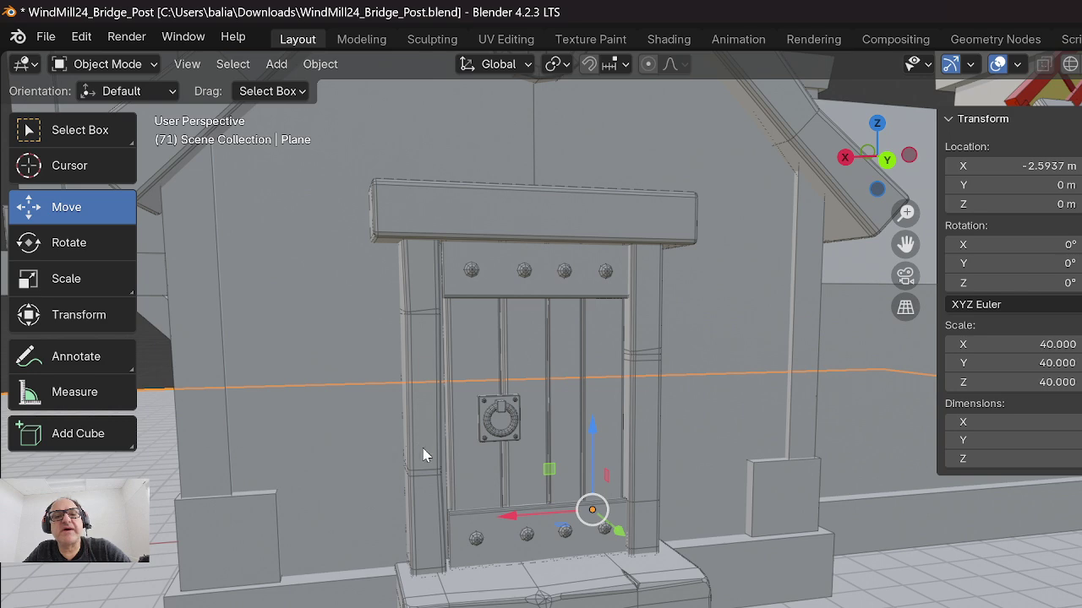
{"action": "left_click", "coordinate": [179, 468]}
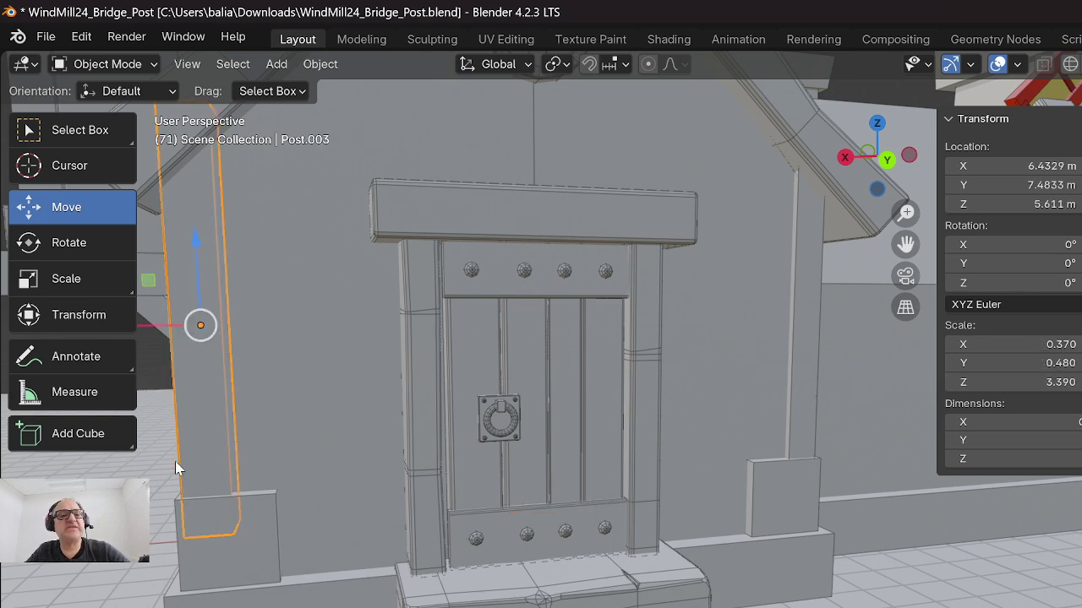
{"action": "middle_click_drag", "start_coordinate": [176, 467], "coordinate": [370, 496]}
{"action": "middle_click_drag", "start_coordinate": [378, 541], "coordinate": [370, 515]}
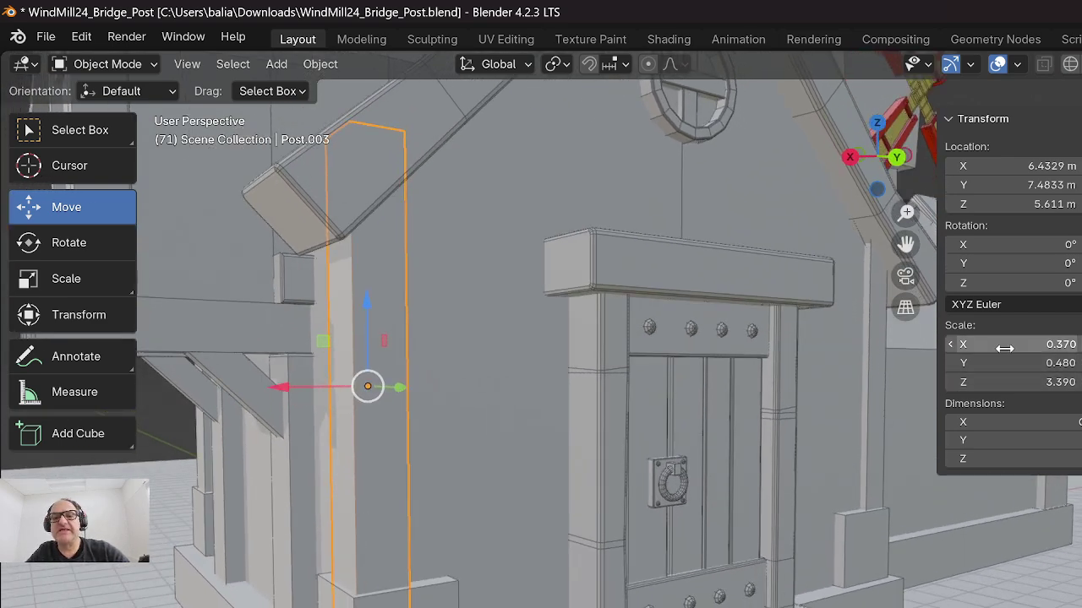
{"action": "key", "text": "n"}
{"action": "key", "text": "n"}
{"action": "key", "text": "n"}
{"action": "key", "text": "n"}
{"action": "key", "text": "n"}
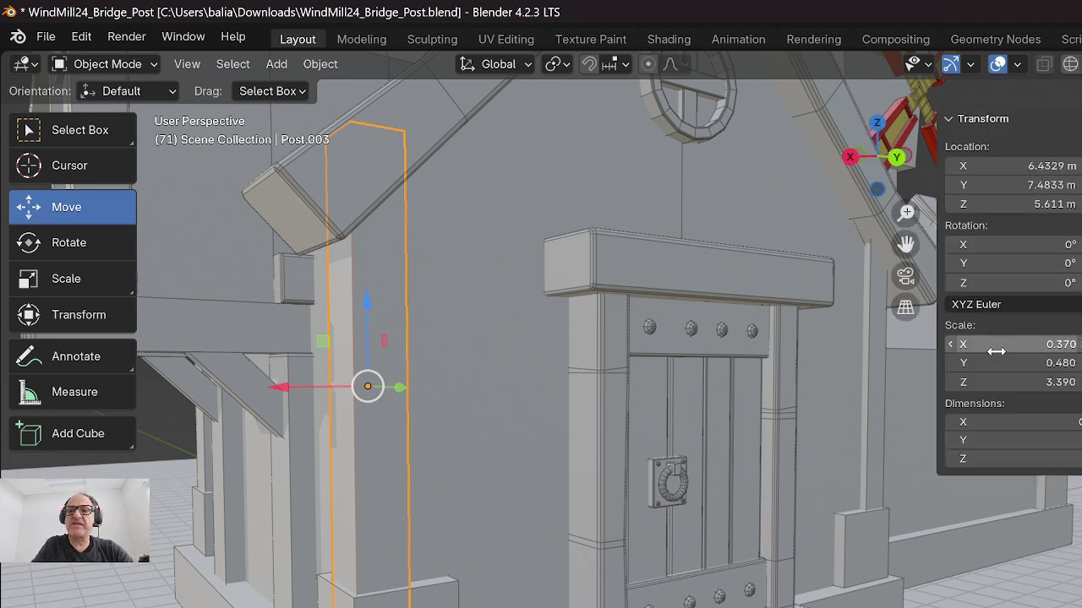
{"action": "key", "text": "n"}
{"action": "key", "text": "n"}
{"action": "key", "text": "n"}
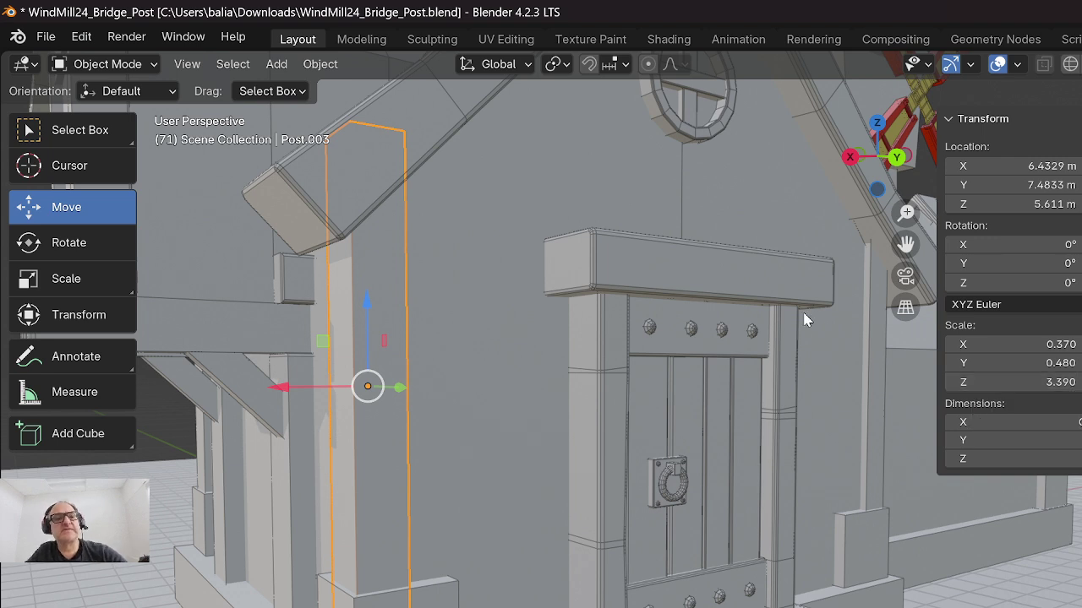
Apply the corner post's scale and open its mesh for editing.
{"action": "key", "text": "ctrl+a"}
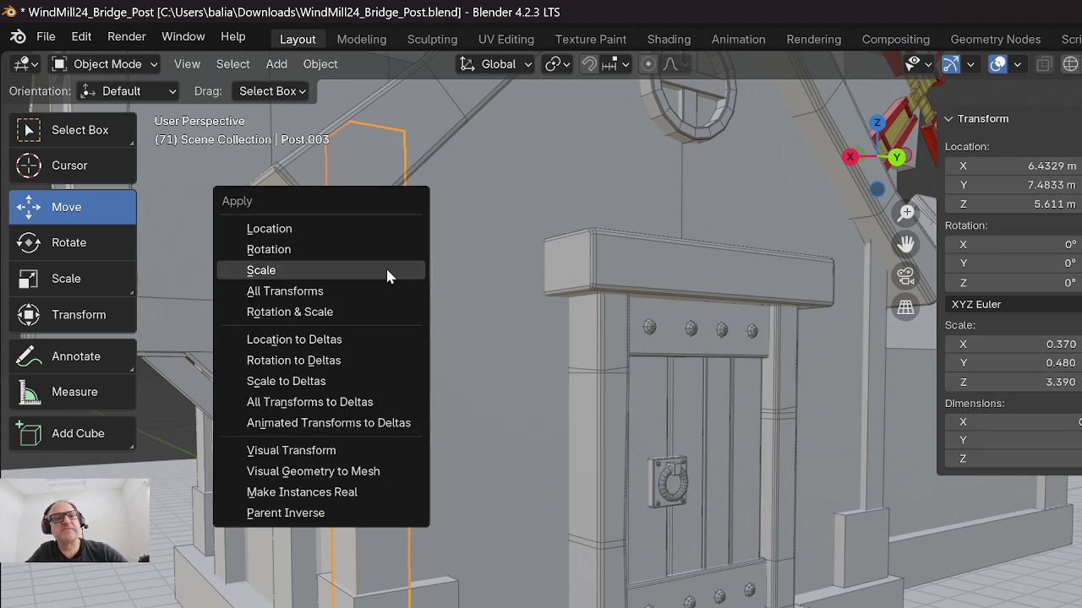
{"action": "left_click", "coordinate": [264, 272]}
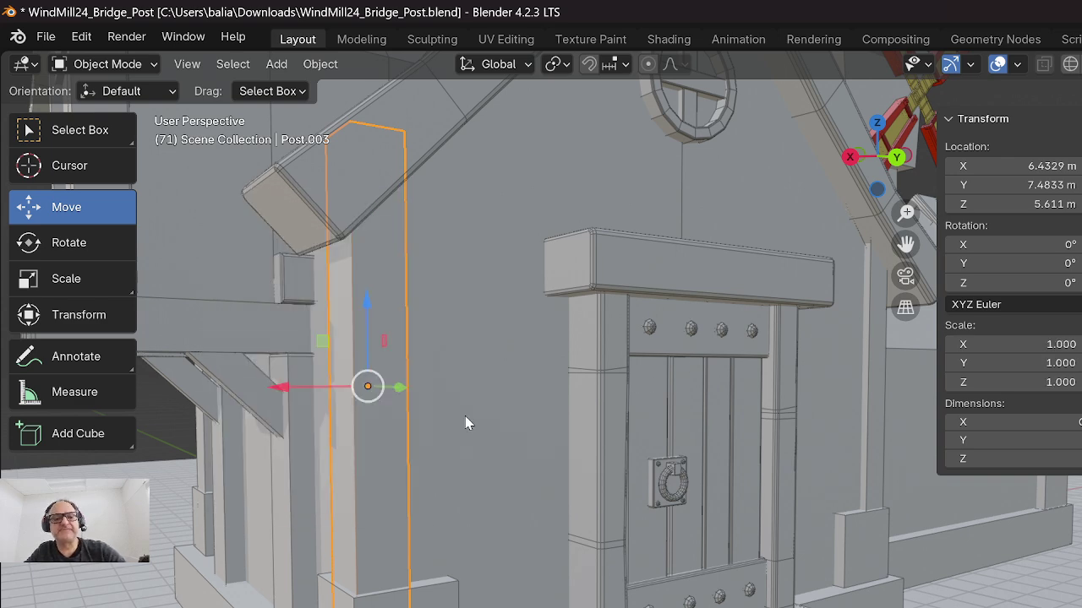
{"action": "middle_click_drag", "start_coordinate": [464, 416], "coordinate": [650, 493]}
{"action": "key", "text": "Tab"}
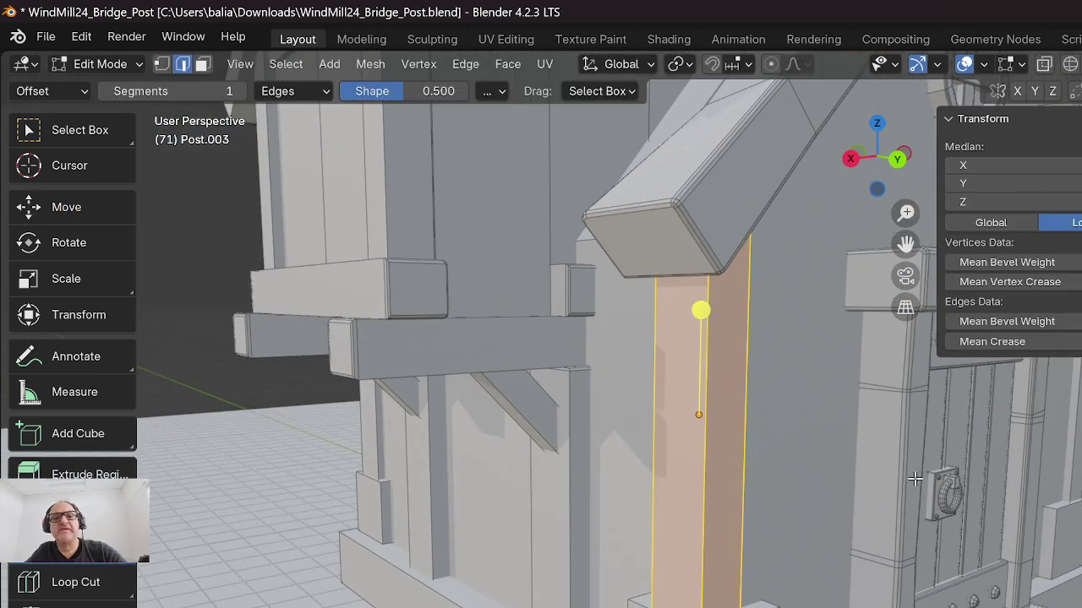
Bevel the post's outer front vertical edge with a width of 0.0915 m and 2 segments.
{"action": "left_click", "coordinate": [706, 451]}
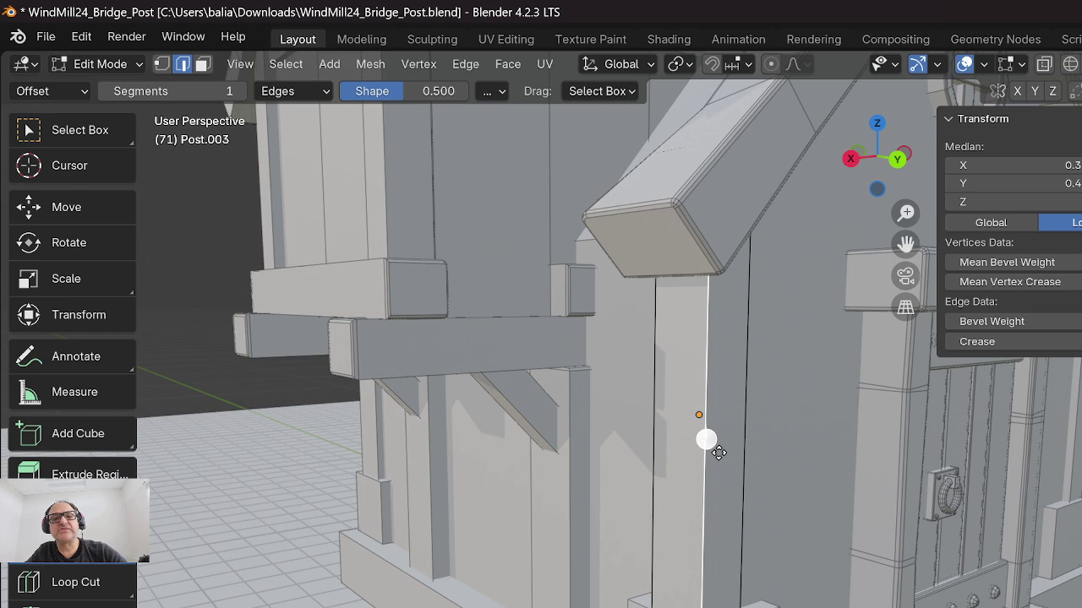
{"action": "key", "text": "ctrl+b"}
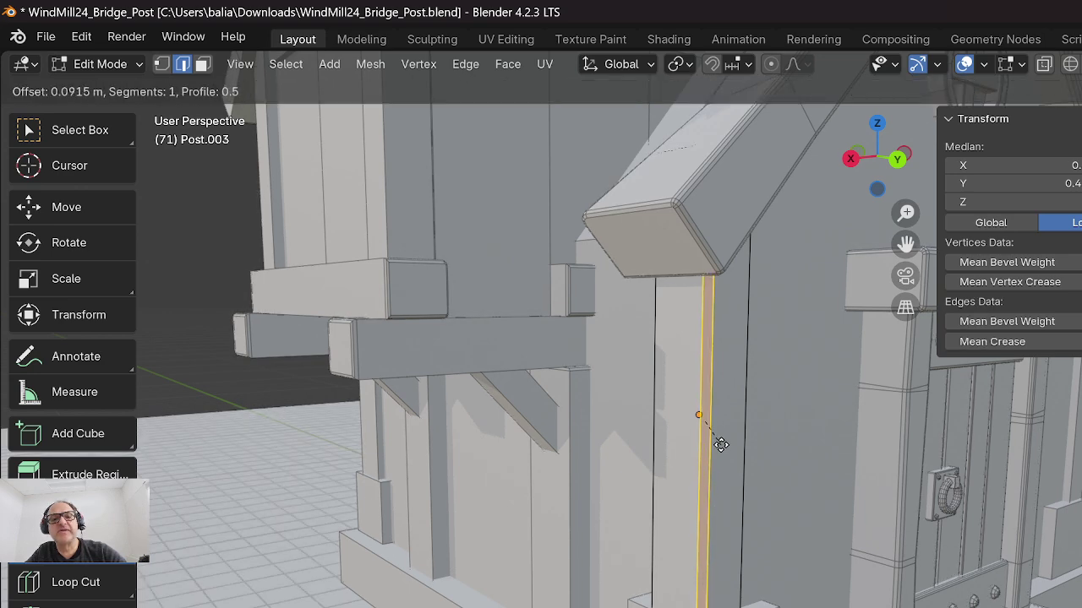
{"action": "left_click", "coordinate": [706, 439]}
{"action": "left_click", "coordinate": [417, 458]}
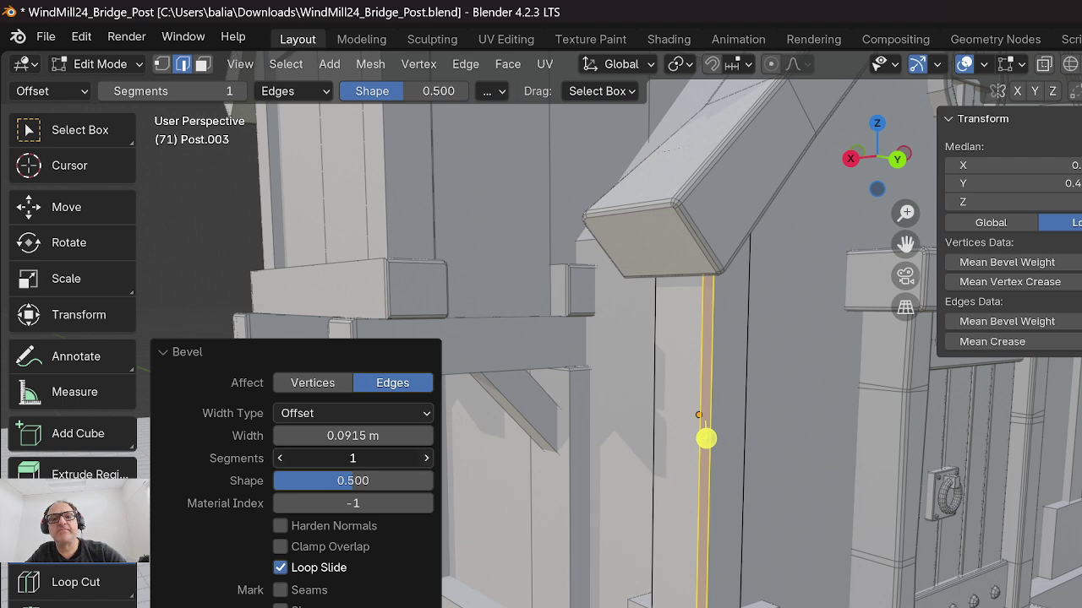
{"action": "middle_click_drag", "start_coordinate": [546, 454], "coordinate": [450, 461]}
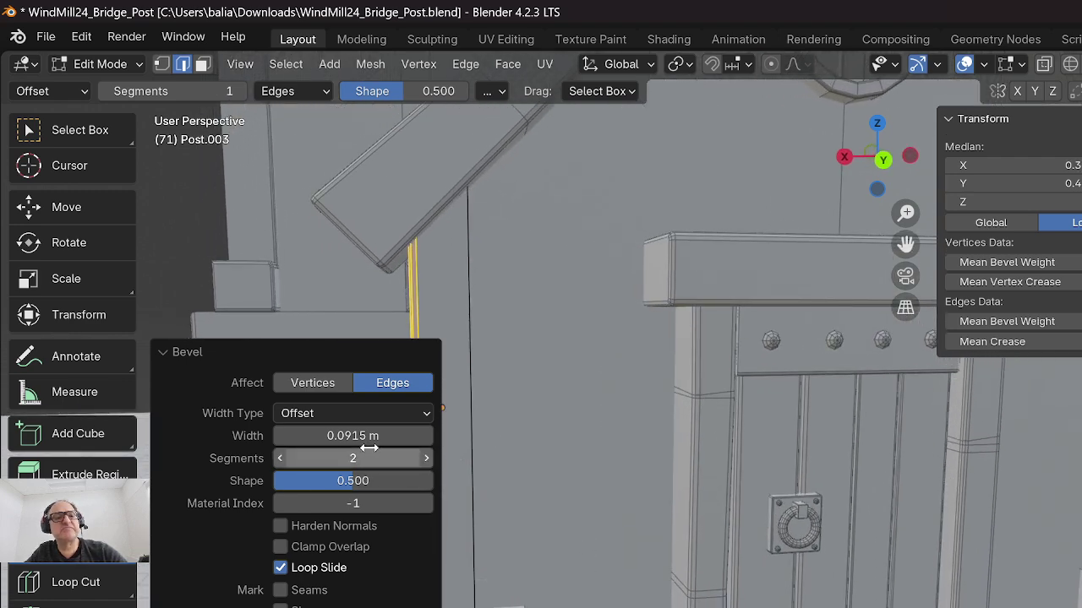
{"action": "left_click", "coordinate": [160, 353]}
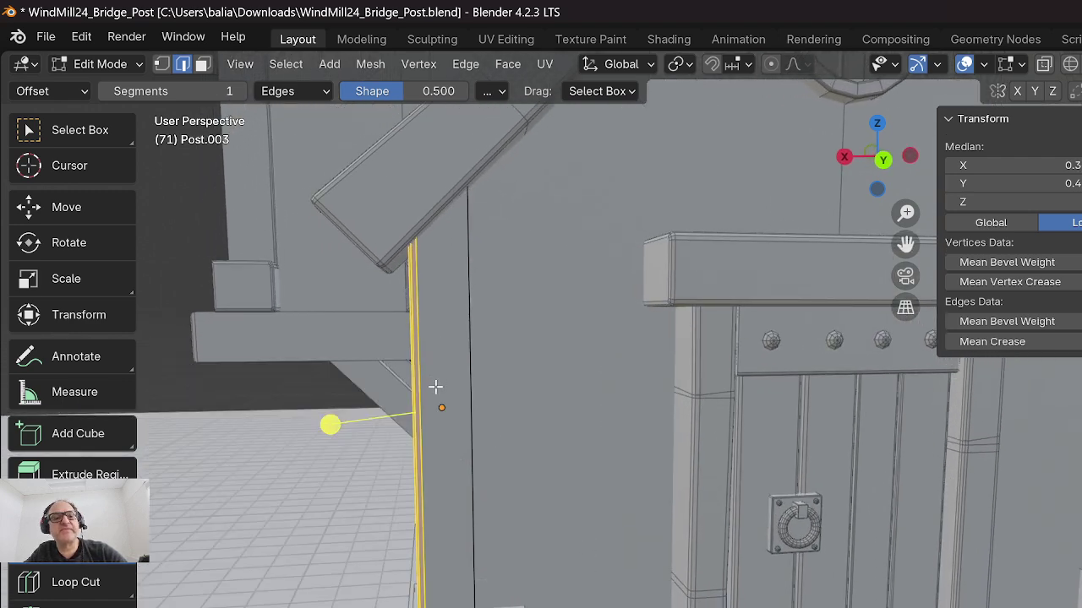
Bevel the post's front vertical edge nearest the door with a width of 0.058 m and 2 segments.
{"action": "middle_click_drag", "start_coordinate": [434, 386], "coordinate": [377, 415]}
{"action": "left_click", "coordinate": [342, 398]}
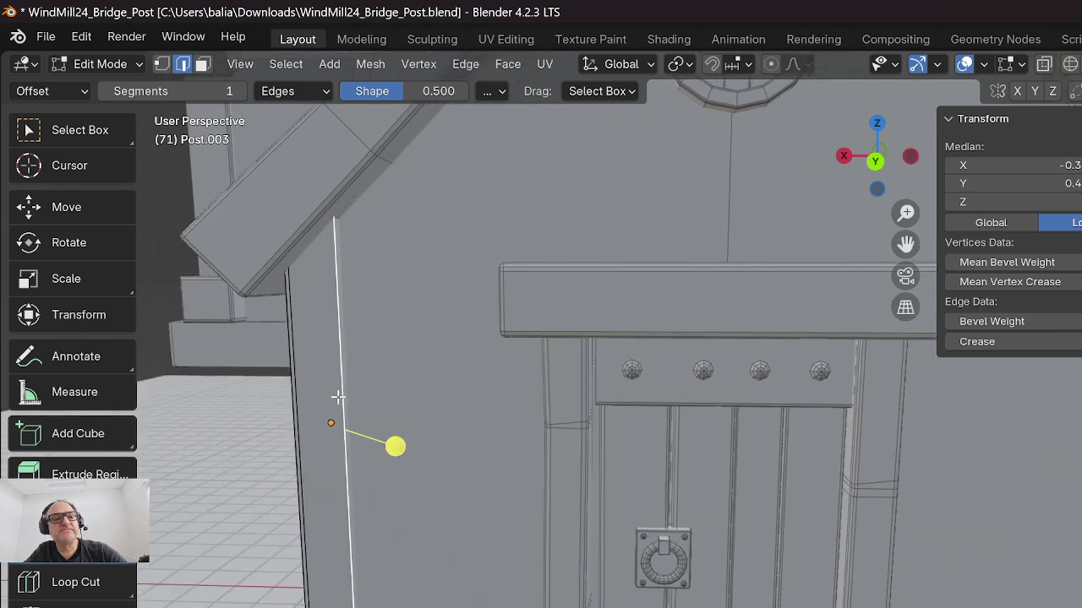
{"action": "key", "text": "ctrl+b"}
{"action": "left_click", "coordinate": [401, 442]}
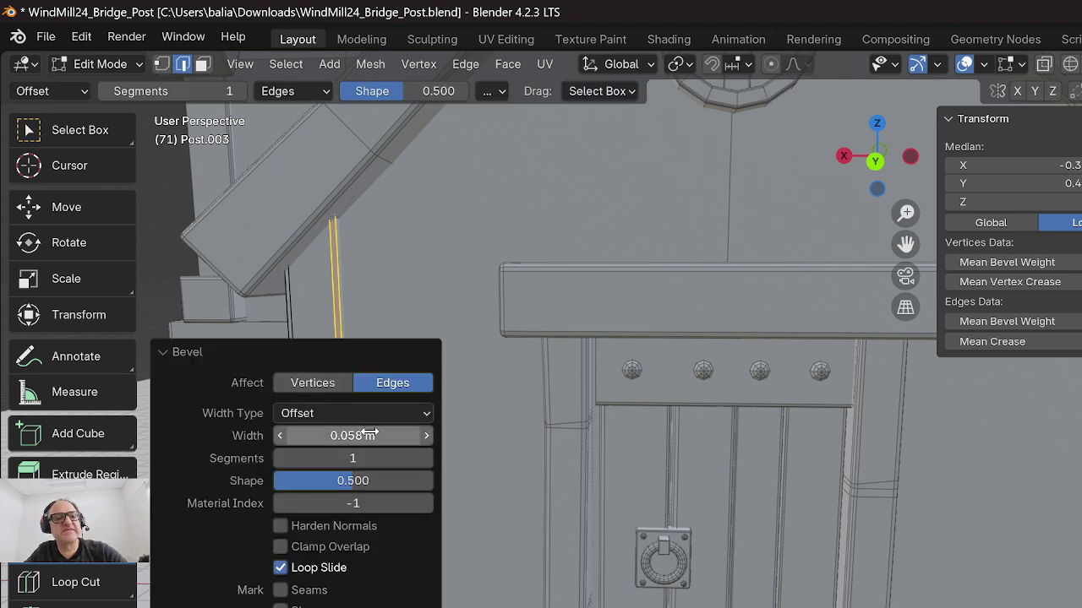
{"action": "left_click", "coordinate": [427, 459]}
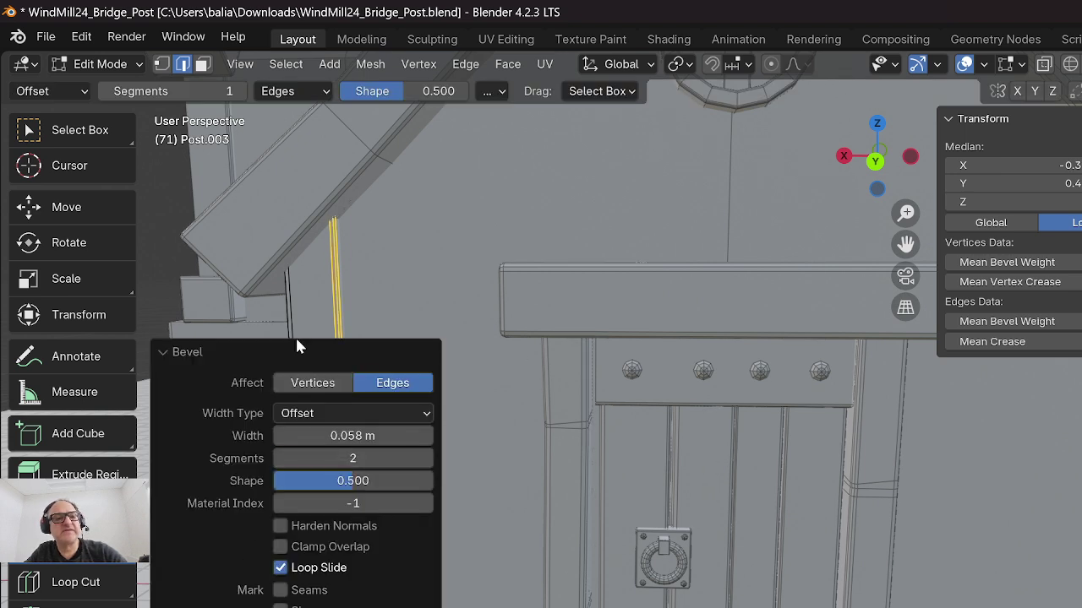
Bevel the rear vertical edge of the post's outer side with a width of 0.0791 m and 2 segments.
{"action": "left_click", "coordinate": [292, 294]}
{"action": "middle_click_drag", "start_coordinate": [294, 338], "coordinate": [443, 346]}
{"action": "left_click", "coordinate": [767, 425]}
{"action": "left_click_drag", "start_coordinate": [658, 418], "coordinate": [640, 420]}
{"action": "left_click", "coordinate": [664, 418]}
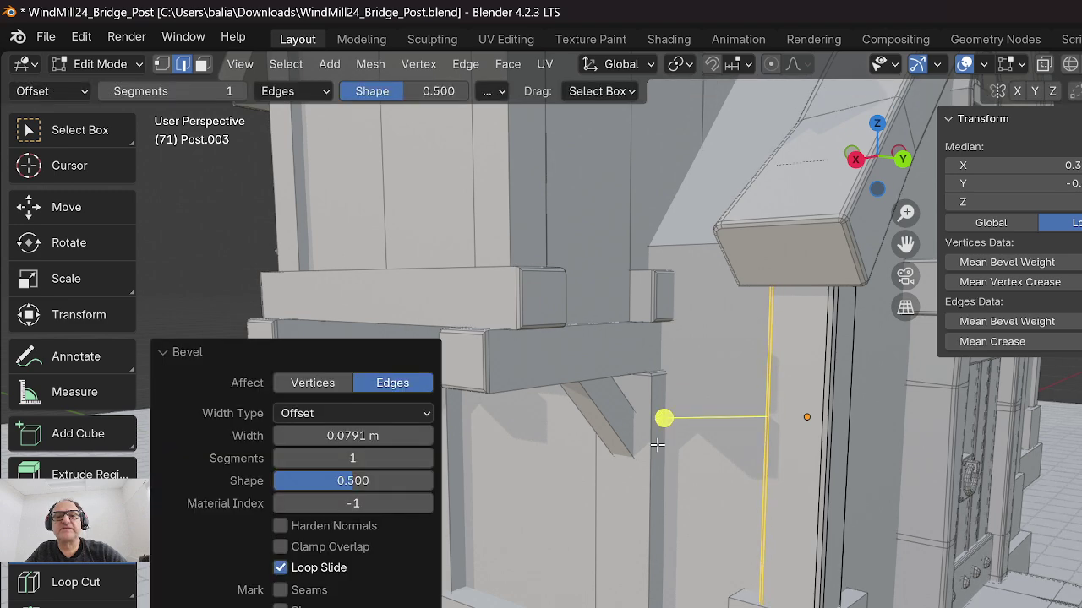
{"action": "left_click", "coordinate": [426, 458]}
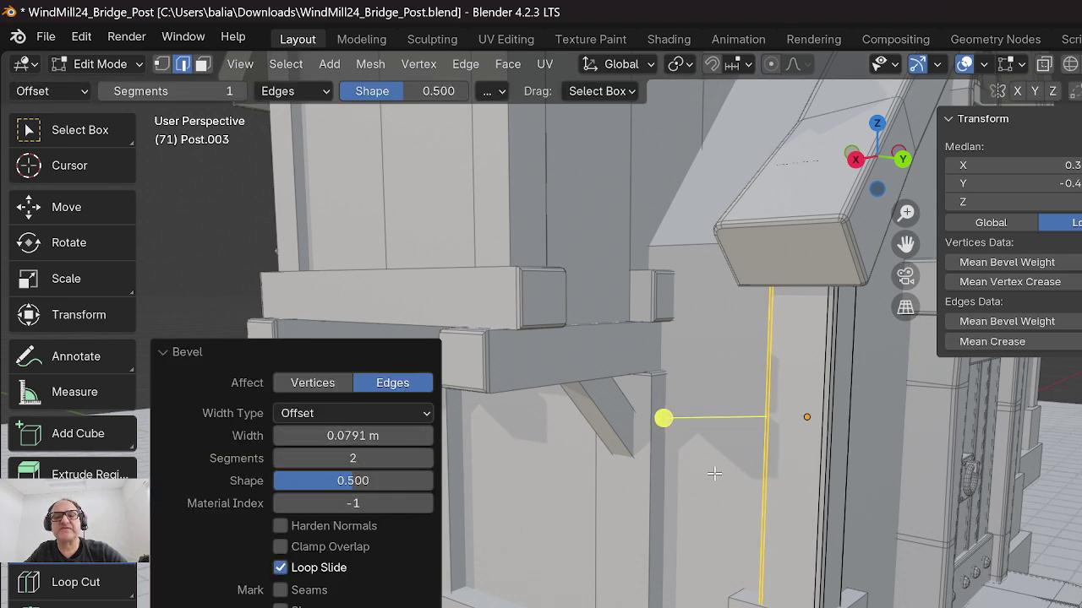
{"action": "middle_click_drag", "start_coordinate": [714, 473], "coordinate": [645, 442]}
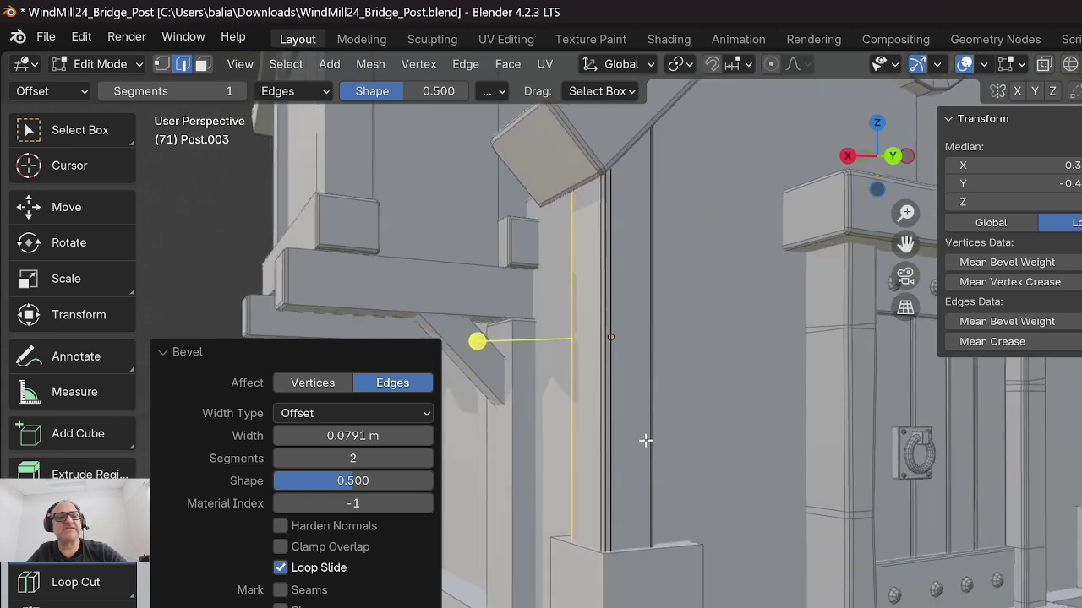
{"action": "left_click", "coordinate": [162, 353]}
Add two horizontal loop cuts around the post, one near its base and one just below the roof beam.
{"action": "left_click", "coordinate": [53, 582]}
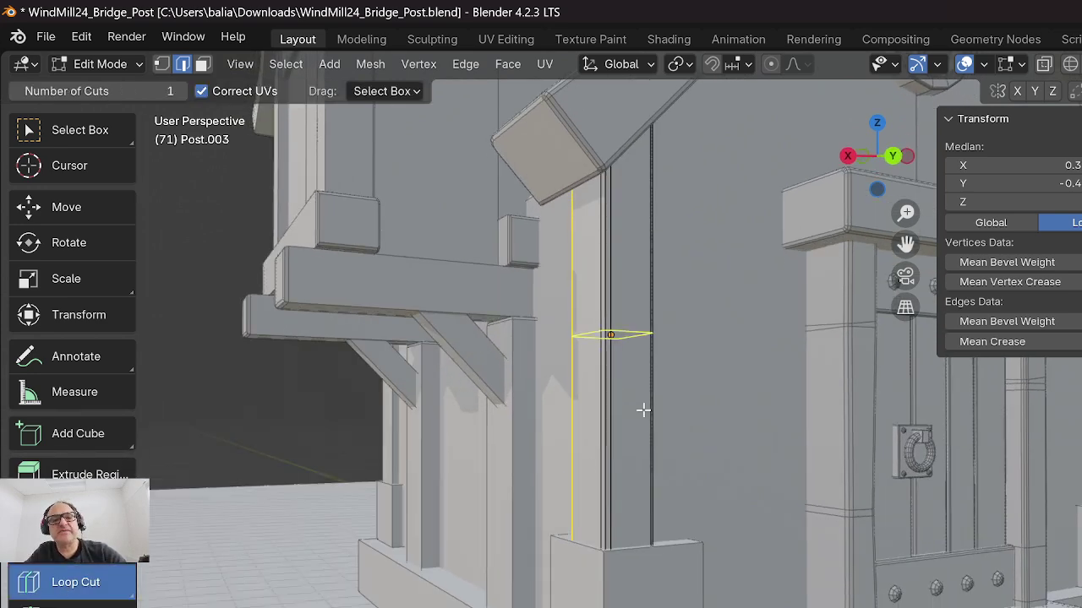
{"action": "left_click_drag", "start_coordinate": [643, 410], "coordinate": [656, 560]}
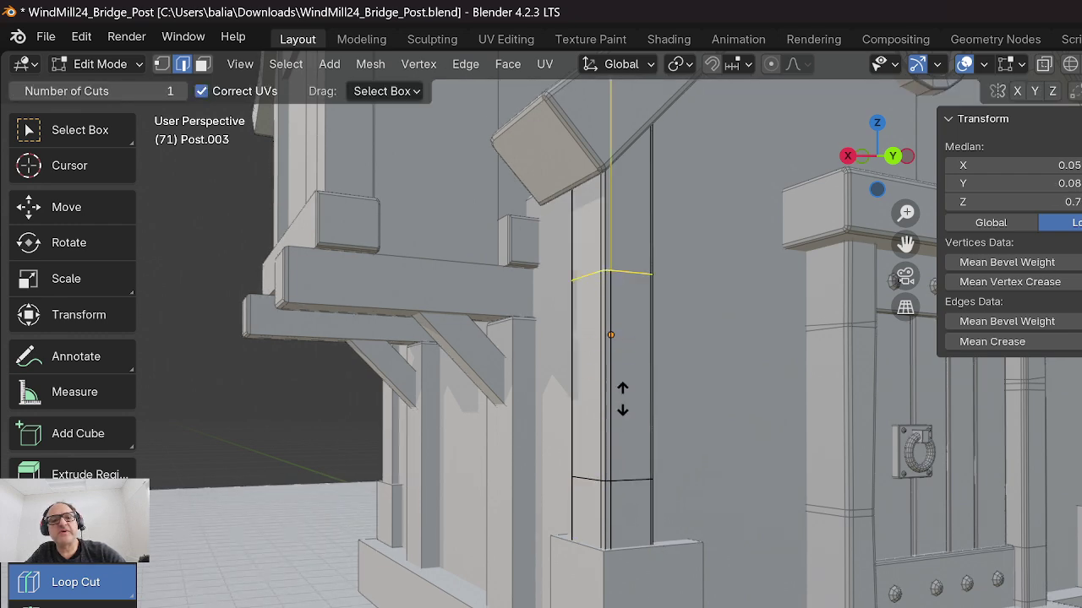
{"action": "left_click_drag", "start_coordinate": [622, 399], "coordinate": [616, 381]}
{"action": "middle_click_drag", "start_coordinate": [651, 364], "coordinate": [611, 377]}
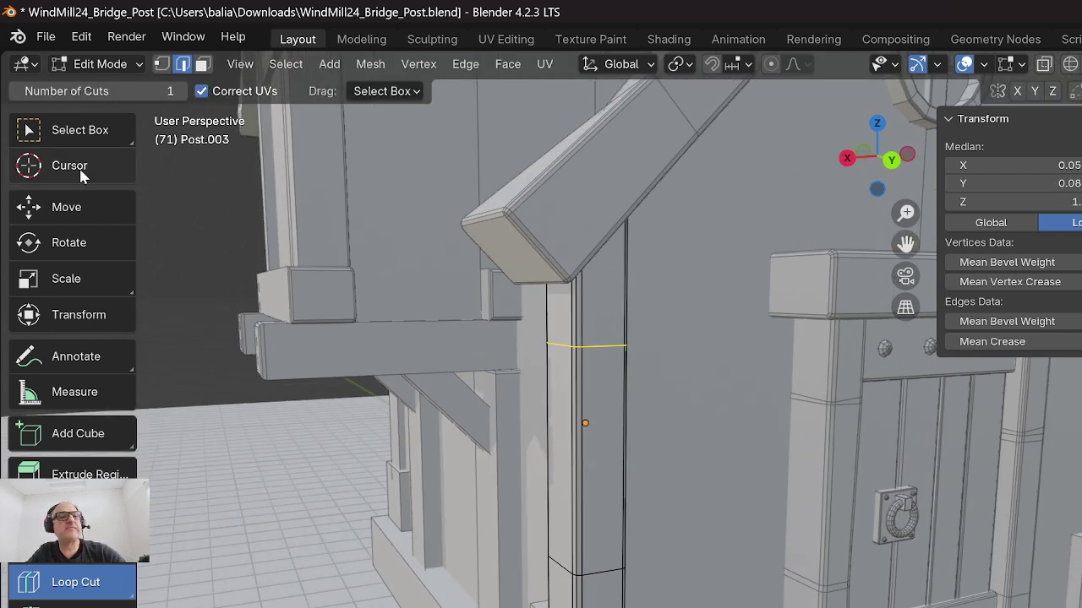
Move the upper loop's edge on the post's outer side face slightly along X.
{"action": "left_click", "coordinate": [64, 207]}
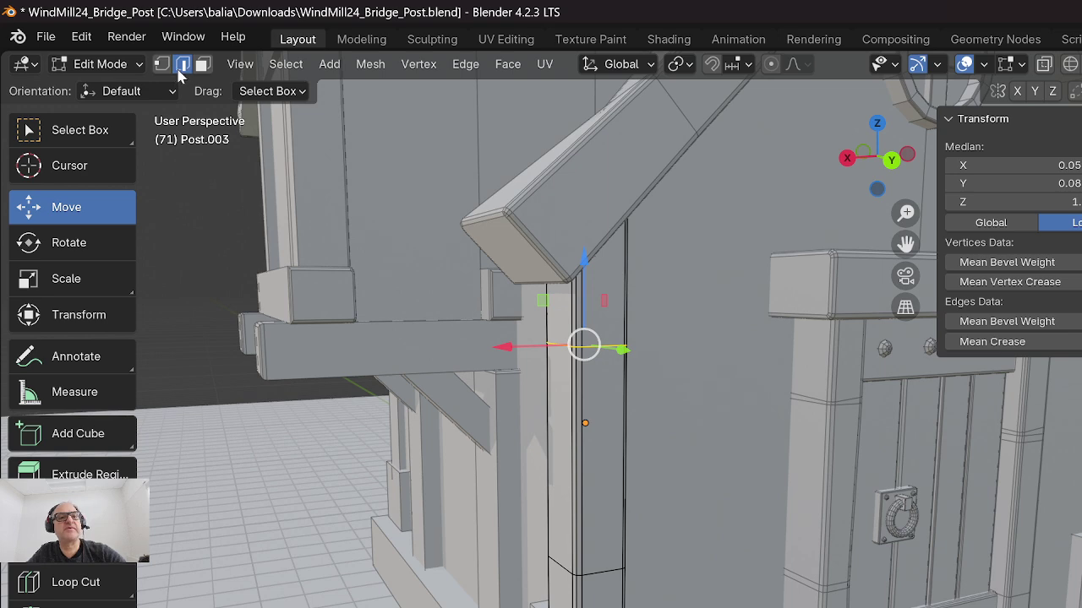
{"action": "left_click", "coordinate": [547, 340]}
{"action": "left_click", "coordinate": [561, 342]}
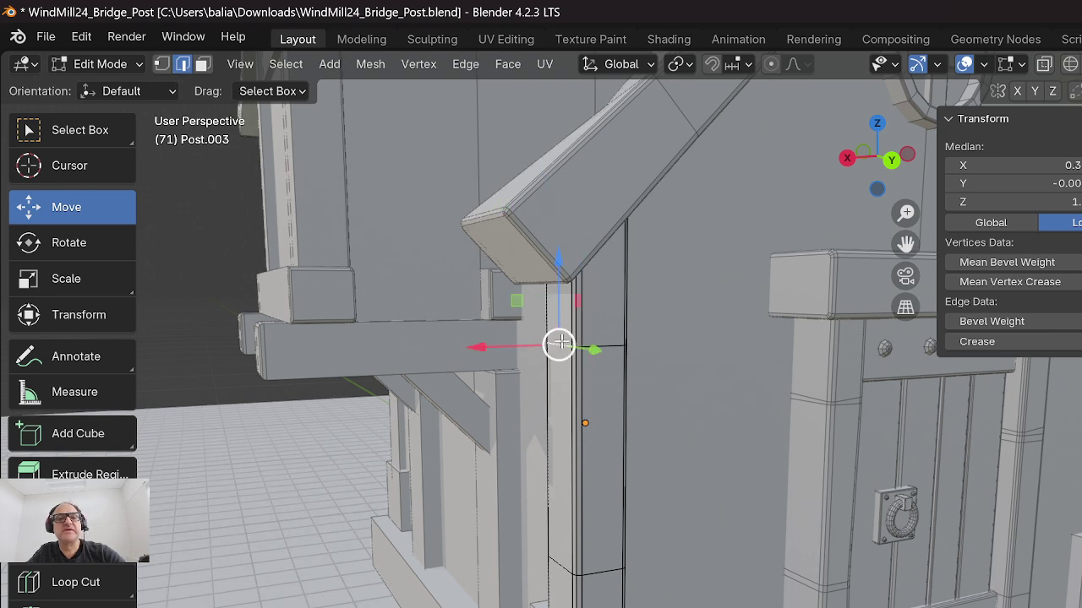
{"action": "scroll", "coordinate": [560, 350], "scroll_direction": "up", "scroll_amount": 2}
{"action": "middle_click_drag", "start_coordinate": [560, 350], "coordinate": [555, 361]}
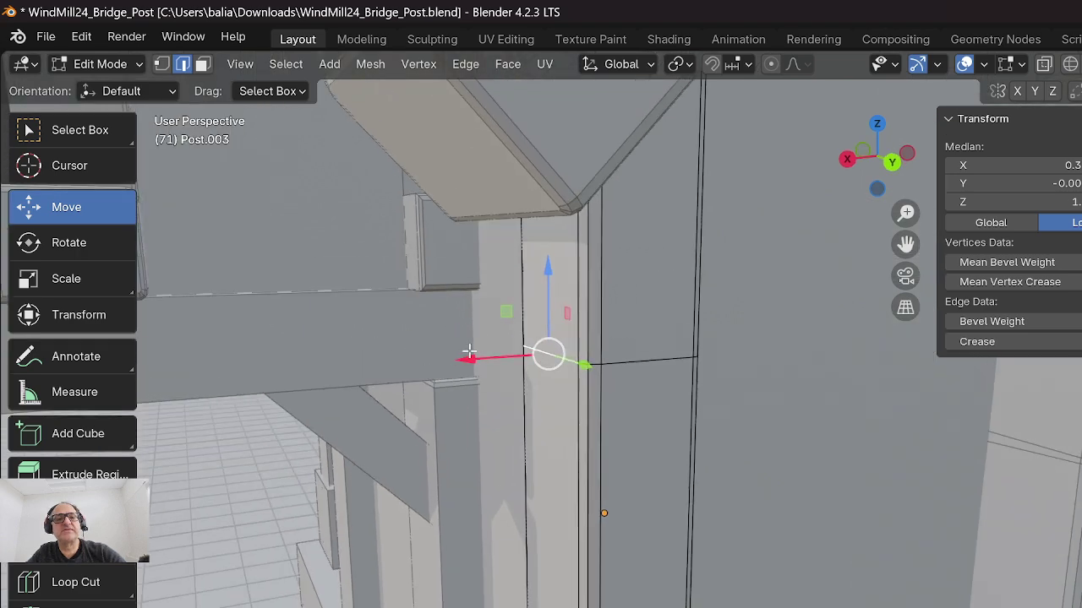
{"action": "left_click_drag", "start_coordinate": [458, 361], "coordinate": [471, 360]}
{"action": "middle_click_drag", "start_coordinate": [598, 403], "coordinate": [567, 387]}
Select the upper loop's vertices on the post's door-side edge and nudge them slightly out of line.
{"action": "left_click", "coordinate": [163, 65]}
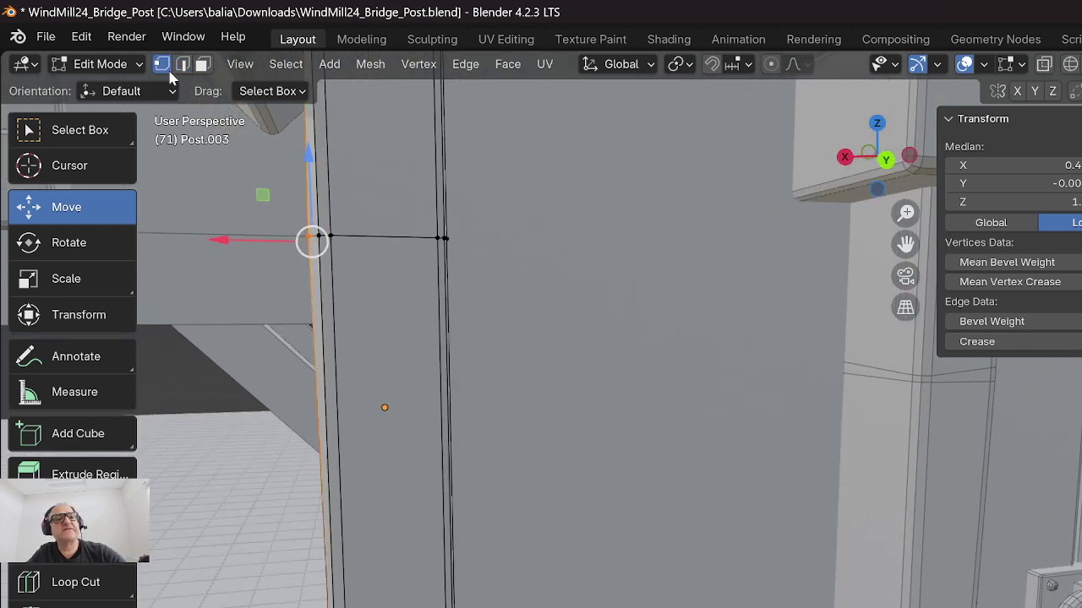
{"action": "left_click_drag", "start_coordinate": [522, 229], "coordinate": [427, 250]}
{"action": "mouse_move", "coordinate": [529, 278]}
{"action": "middle_mouse_down"}
{"action": "mouse_move", "coordinate": [550, 289]}
{"action": "mouse_move", "coordinate": [532, 290]}
{"action": "middle_mouse_up"}
{"action": "left_click_drag", "start_coordinate": [400, 340], "coordinate": [392, 336]}
{"action": "middle_click_drag", "start_coordinate": [574, 346], "coordinate": [512, 375]}
{"action": "middle_click_drag", "start_coordinate": [415, 322], "coordinate": [803, 169], "text": "shift"}
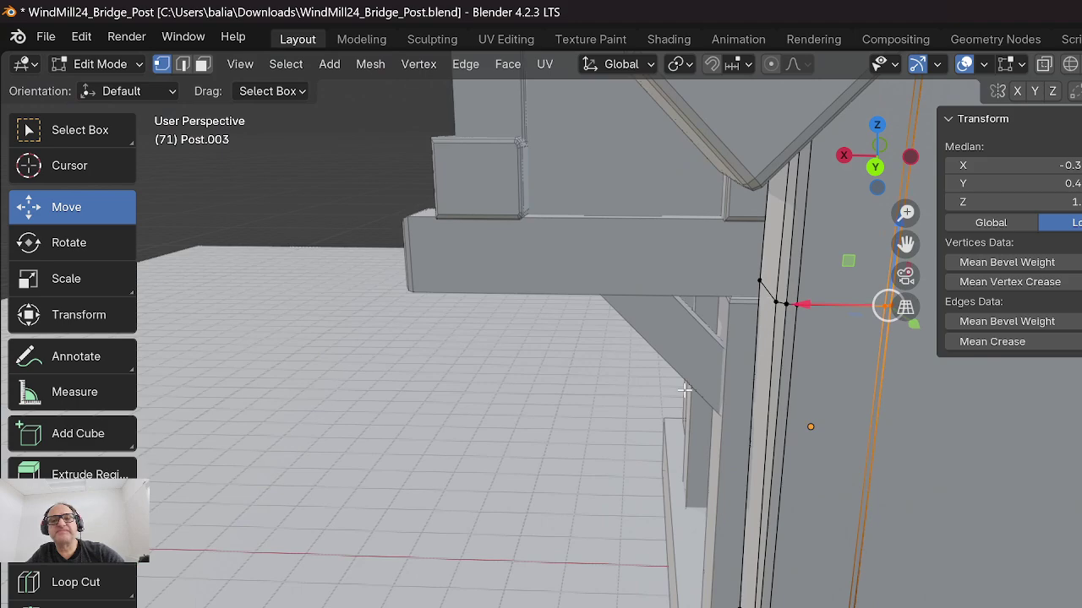
{"action": "middle_click_drag", "start_coordinate": [685, 391], "coordinate": [601, 385]}
{"action": "left_click_drag", "start_coordinate": [323, 311], "coordinate": [338, 299]}
{"action": "middle_click_drag", "start_coordinate": [338, 299], "coordinate": [563, 479]}
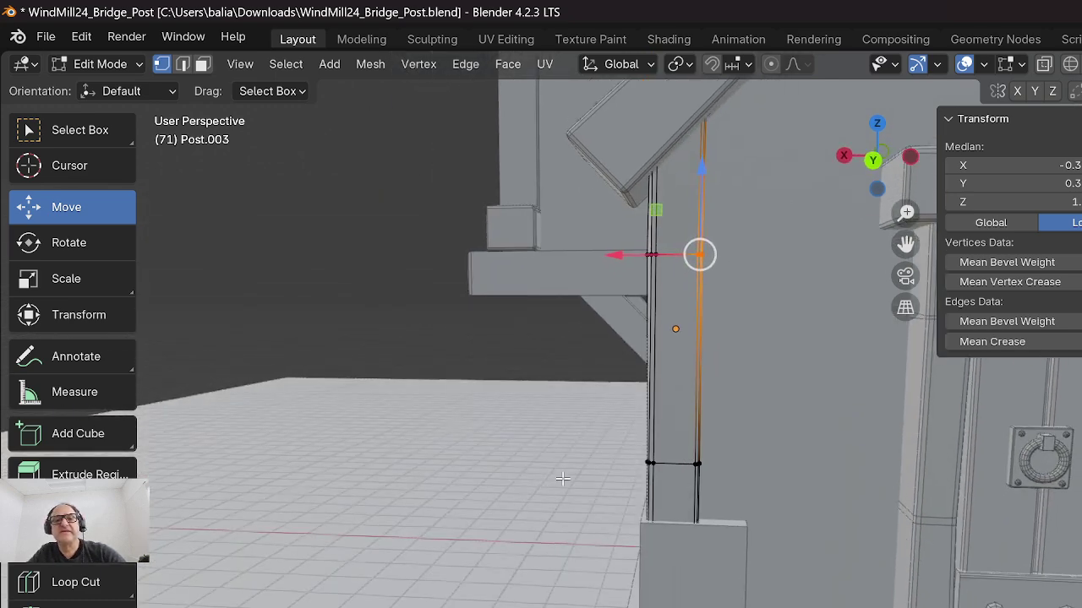
Nudge the lower loop's vertices on the post's door-side edge slightly out of line and return to Object Mode.
{"action": "left_click", "coordinate": [696, 462]}
{"action": "left_click_drag", "start_coordinate": [645, 456], "coordinate": [645, 451]}
{"action": "middle_click_drag", "start_coordinate": [645, 451], "coordinate": [550, 477]}
{"action": "scroll", "coordinate": [748, 401], "scroll_direction": "down", "scroll_amount": 3}
{"action": "scroll", "coordinate": [748, 400], "scroll_direction": "up", "scroll_amount": 3}
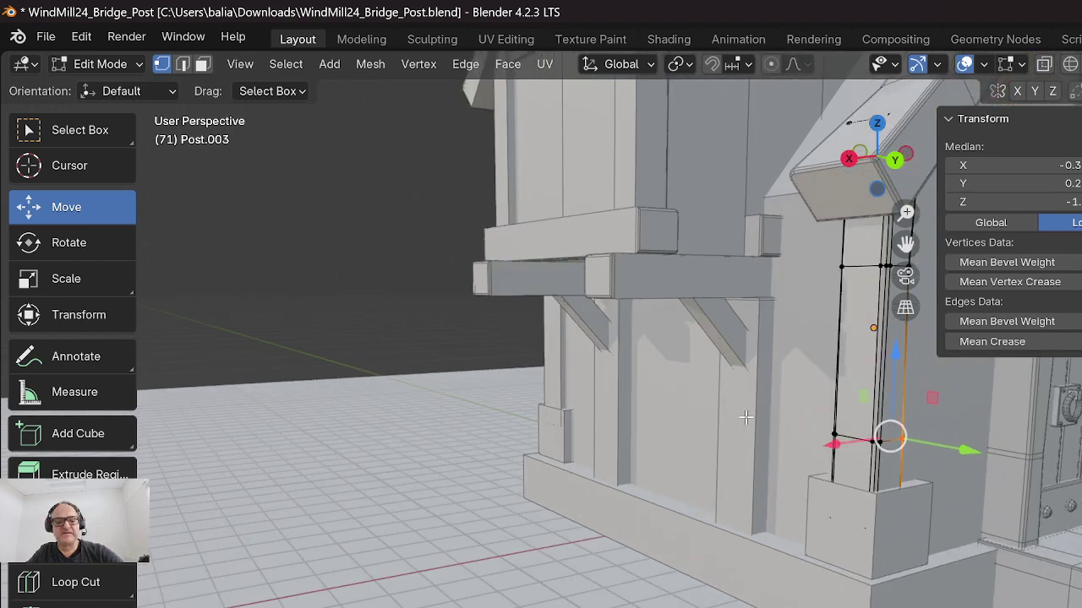
{"action": "key", "text": "Tab"}
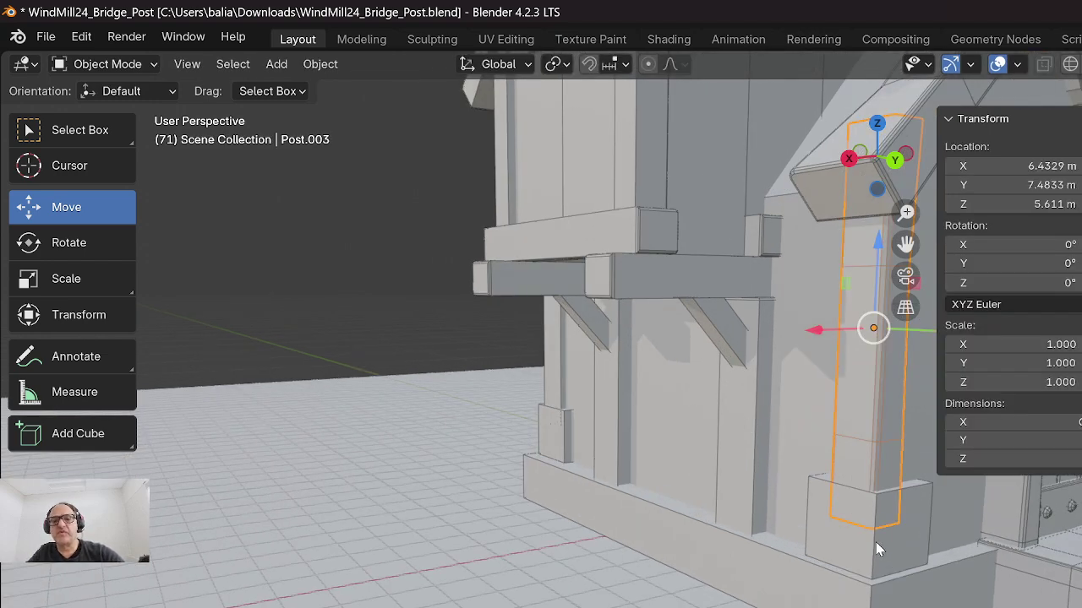
Select the stone block at the corner post's base, apply its scale and open its mesh for editing.
{"action": "left_click", "coordinate": [900, 534]}
{"action": "middle_click_drag", "start_coordinate": [924, 490], "coordinate": [710, 479], "text": "shift"}
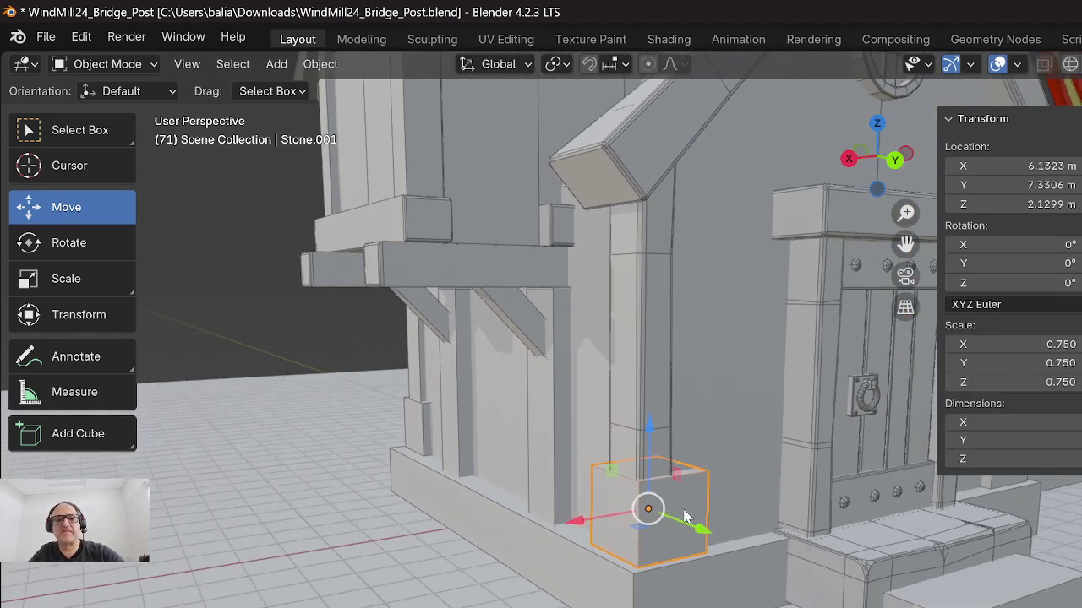
{"action": "scroll", "coordinate": [668, 515], "scroll_direction": "up", "scroll_amount": 4}
{"action": "scroll", "coordinate": [668, 515], "scroll_direction": "up", "scroll_amount": 1}
{"action": "middle_click_drag", "start_coordinate": [537, 514], "coordinate": [342, 431], "text": "shift"}
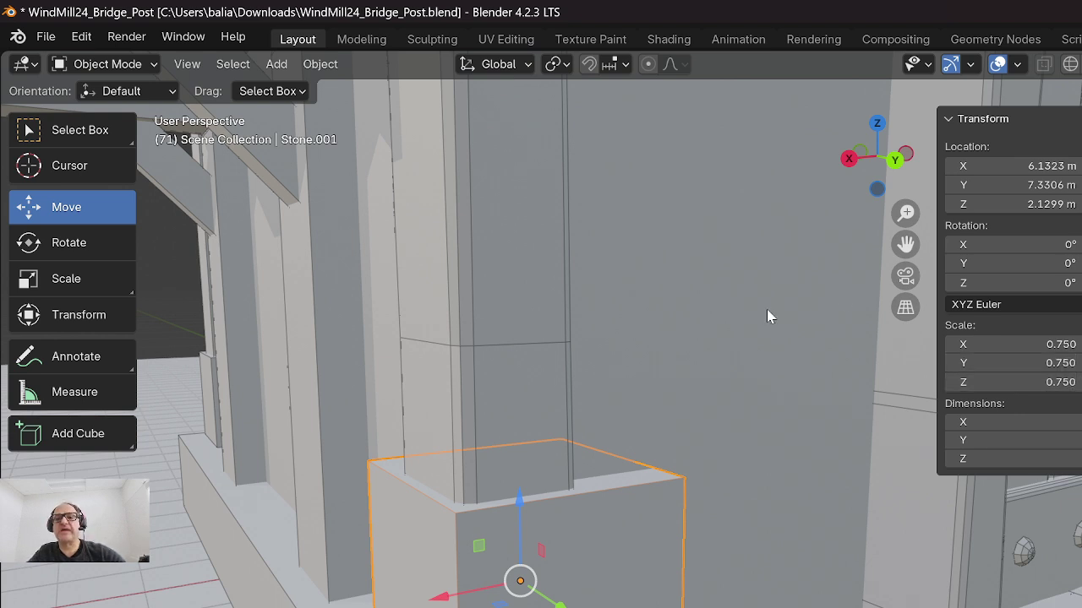
{"action": "key", "text": "ctrl+a"}
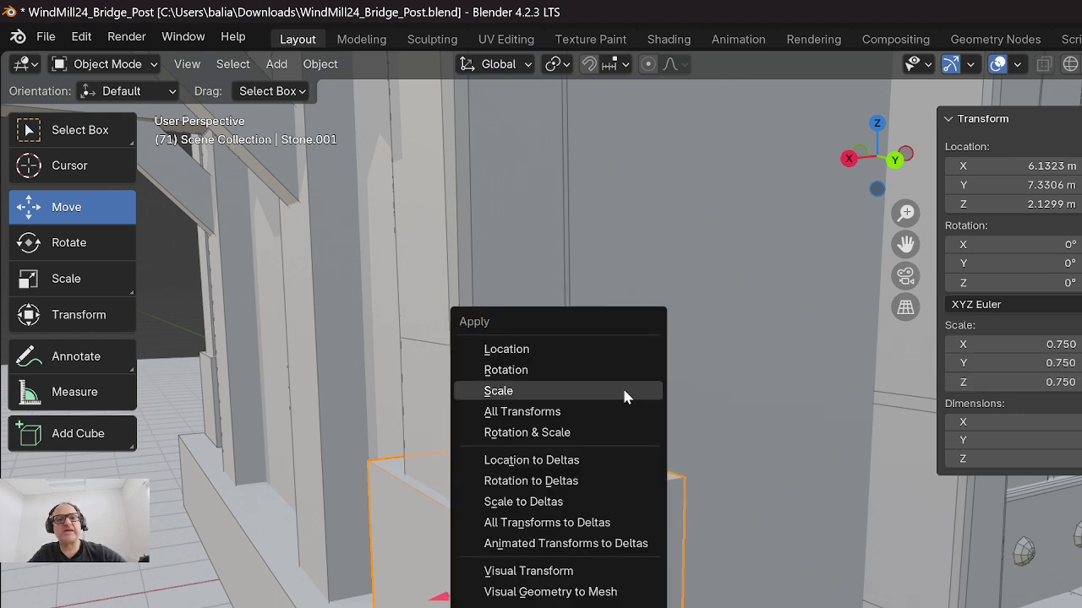
{"action": "left_click", "coordinate": [538, 391]}
{"action": "key", "text": "Tab"}
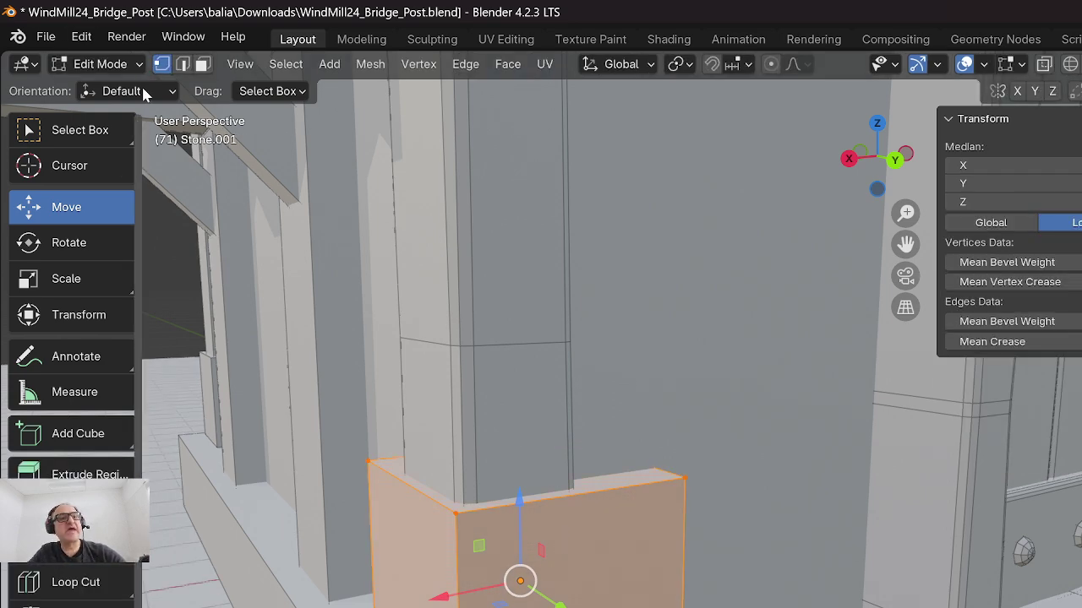
Try to bevel only the stone block's top face outline, then undo the bevel.
{"action": "left_click", "coordinate": [202, 64]}
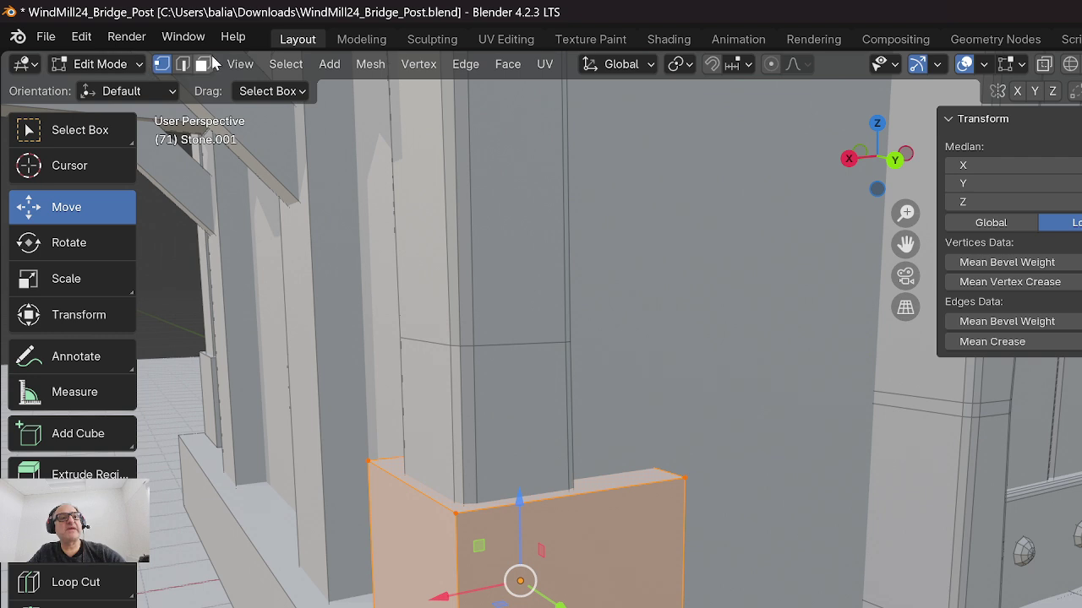
{"action": "left_click", "coordinate": [601, 479]}
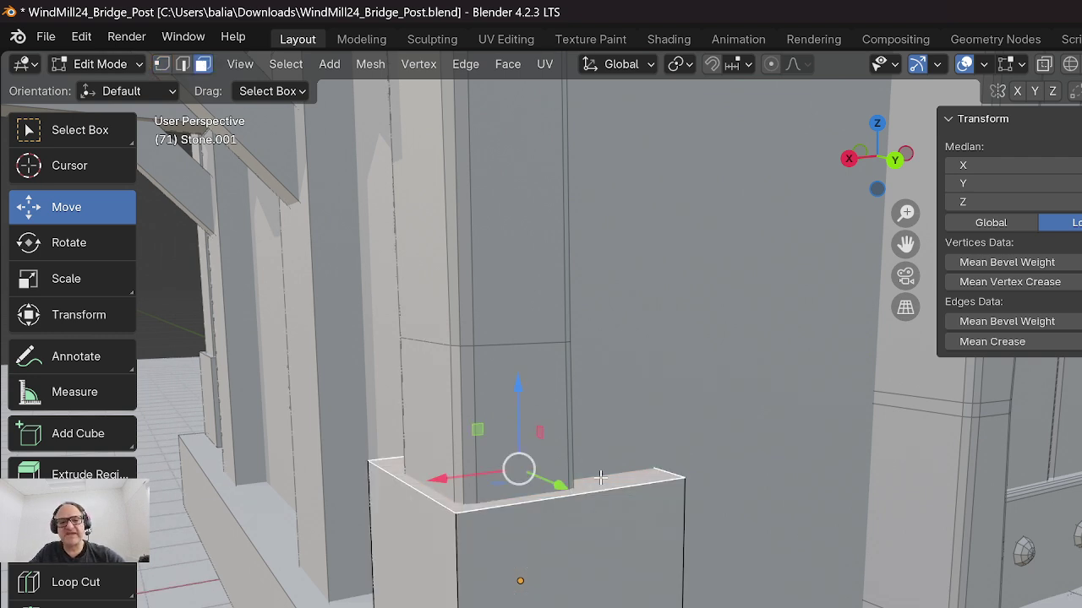
{"action": "key", "text": "ctrl+b"}
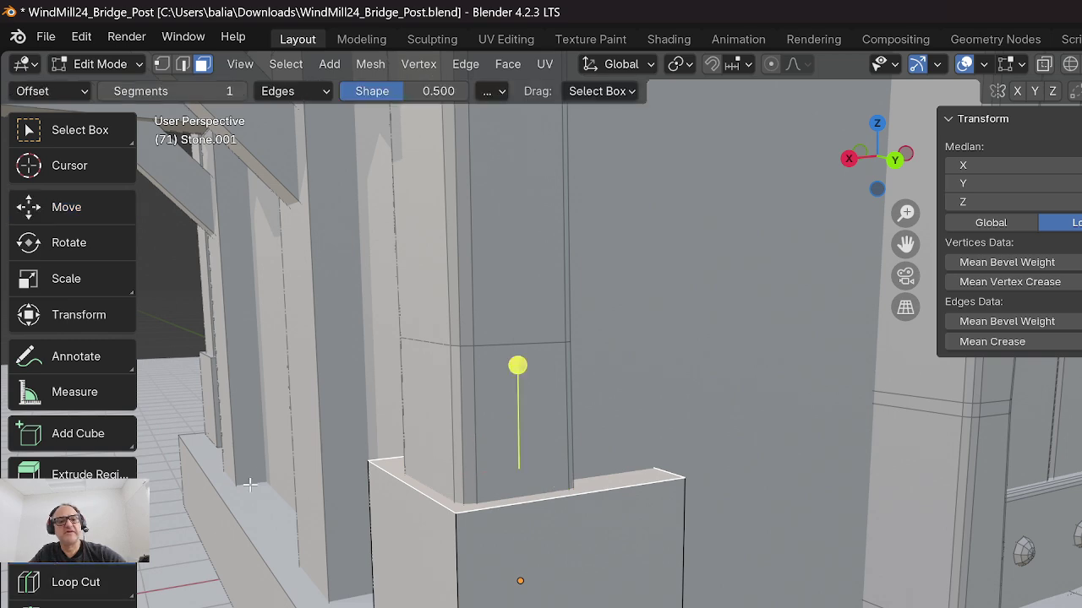
{"action": "left_click_drag", "start_coordinate": [515, 365], "coordinate": [518, 357]}
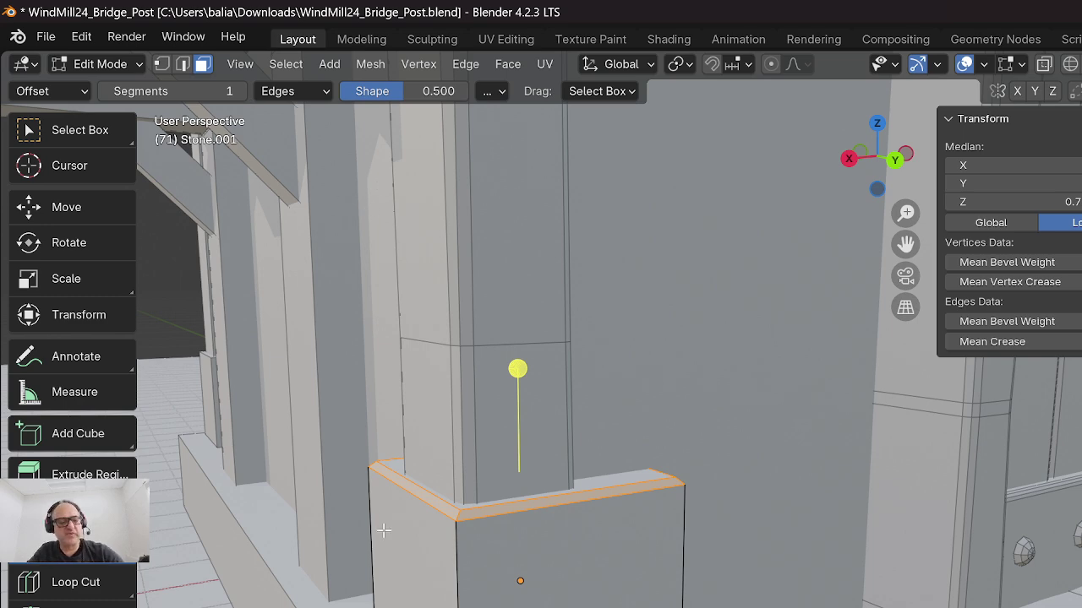
{"action": "left_click", "coordinate": [368, 507]}
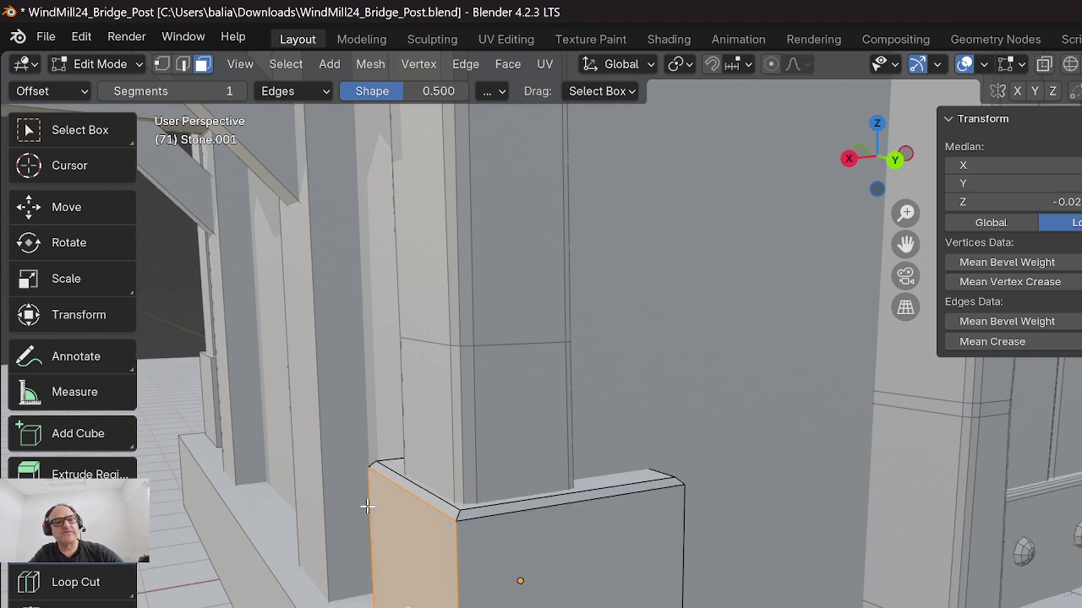
{"action": "key", "text": "ctrl+l"}
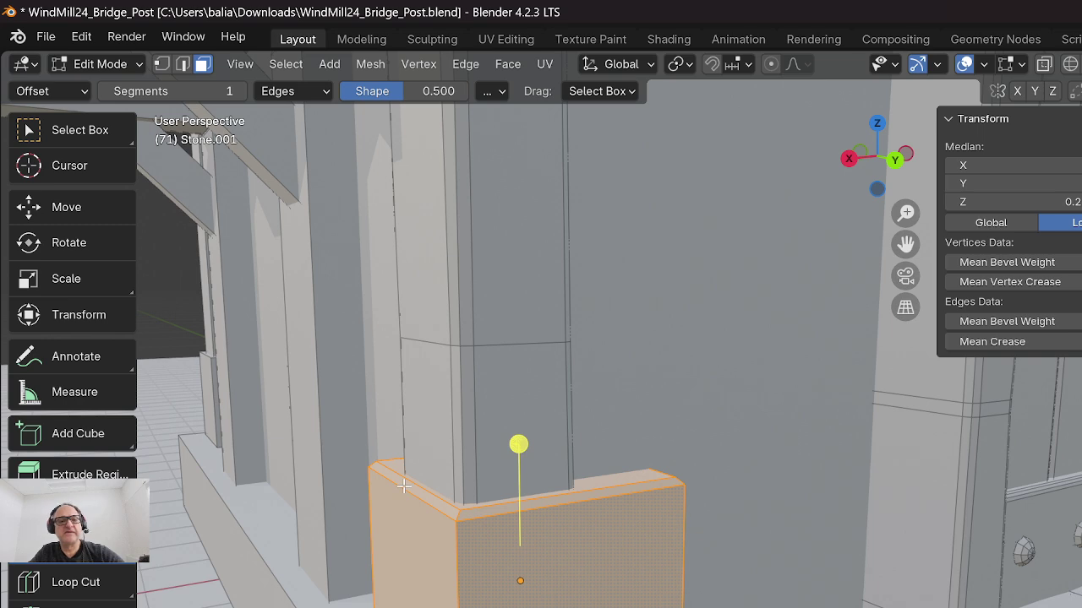
{"action": "key", "text": "ctrl+z"}
{"action": "key", "text": "ctrl+z"}
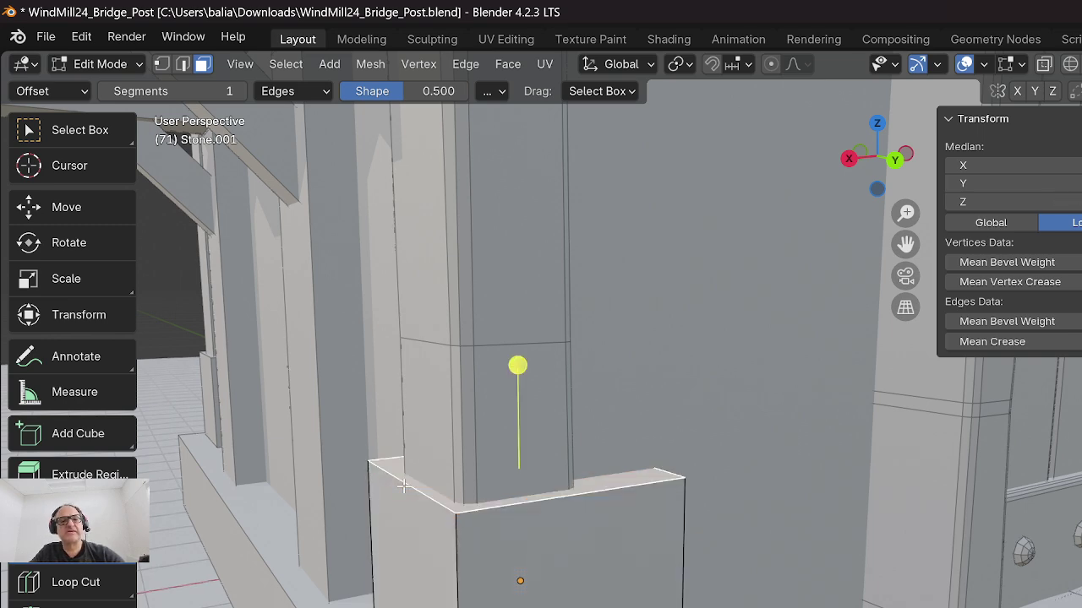
{"action": "key", "text": "ctrl+z"}
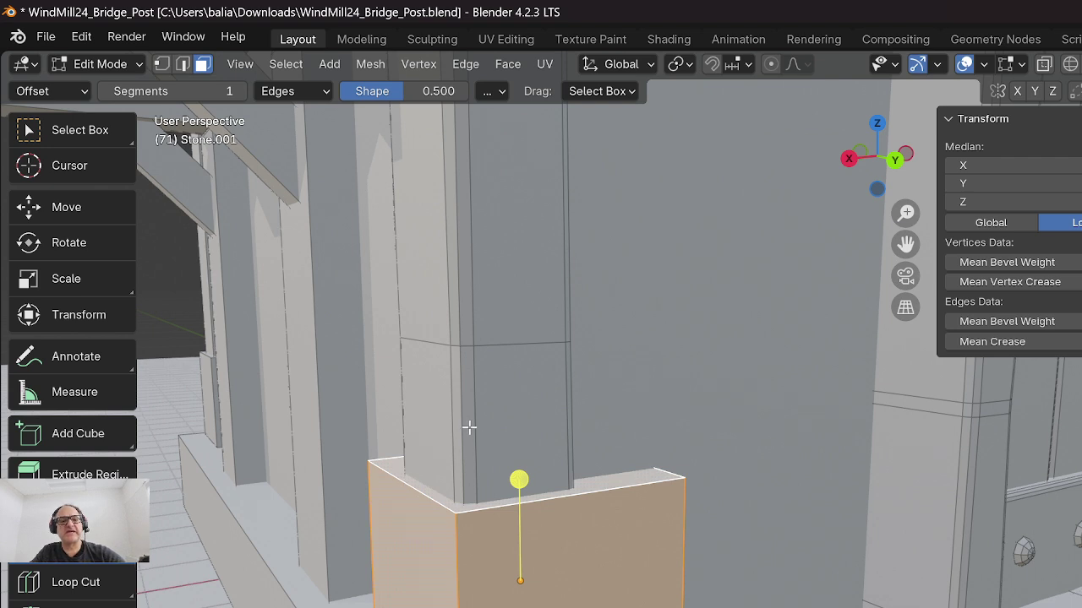
Try to bevel all edges of the stone block at once, then undo the bevel.
{"action": "key", "text": "ctrl+b"}
{"action": "left_click", "coordinate": [518, 462]}
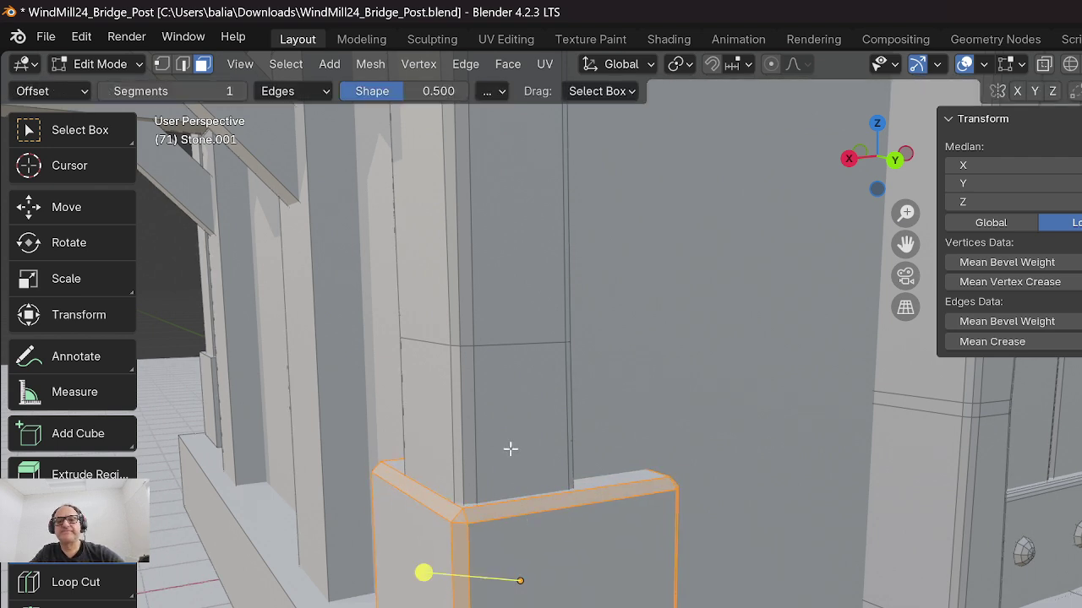
{"action": "scroll", "coordinate": [509, 448], "scroll_direction": "up", "scroll_amount": 2}
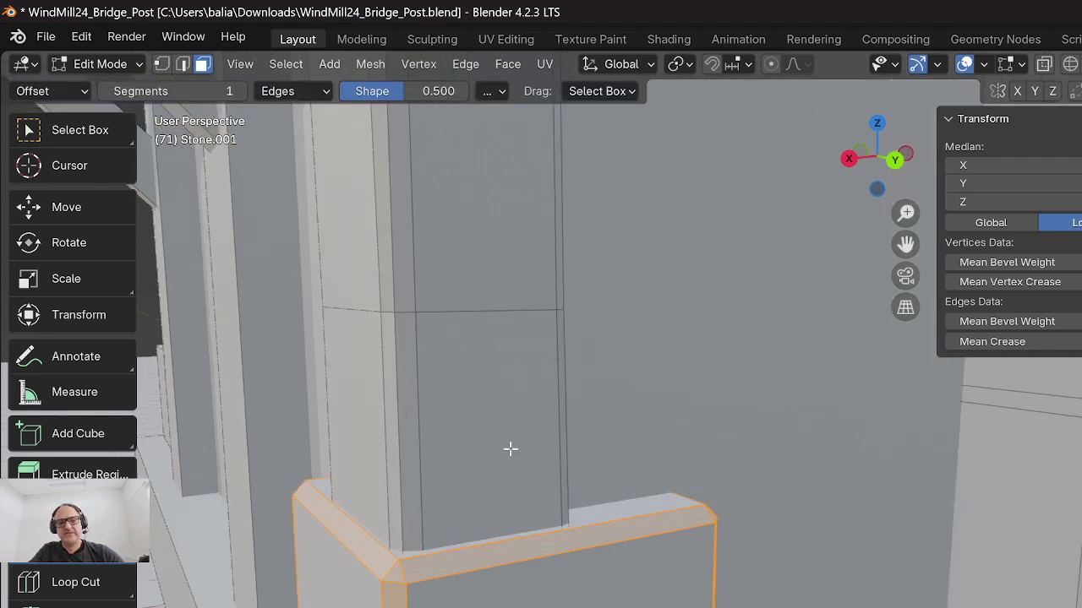
{"action": "scroll", "coordinate": [416, 503], "scroll_direction": "down", "scroll_amount": 3}
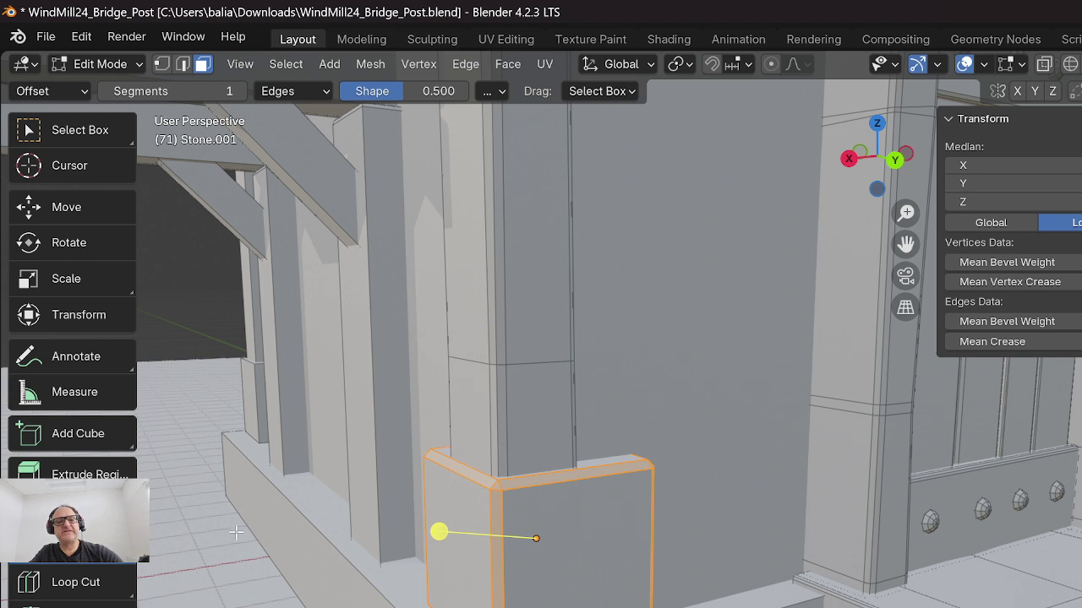
{"action": "key", "text": "a"}
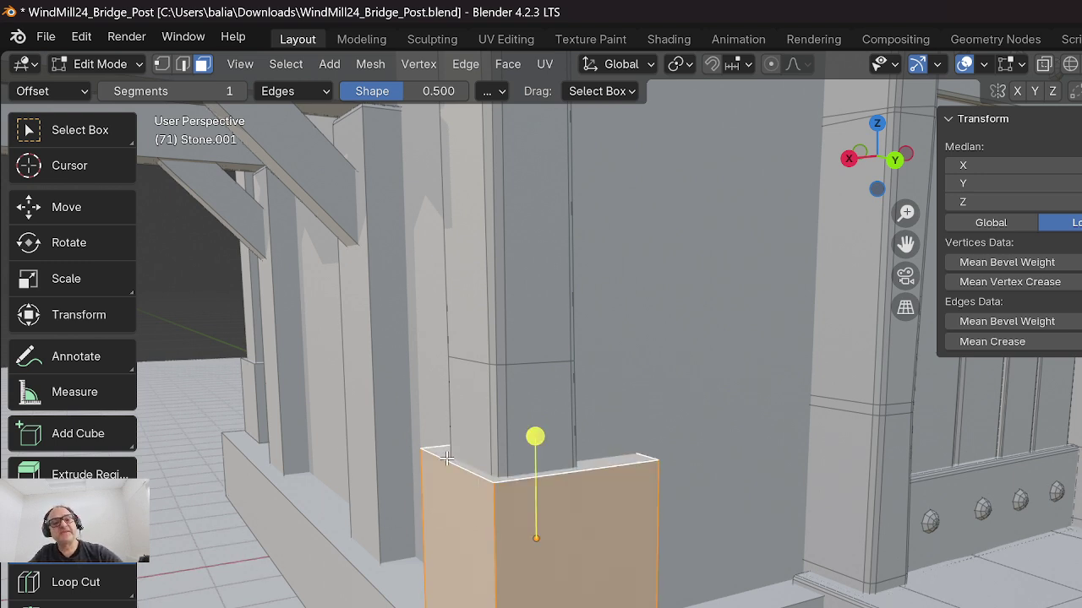
Bevel the edges around the stone block's top face by about 0.057 m with 2 segments.
{"action": "key", "text": "alt+a"}
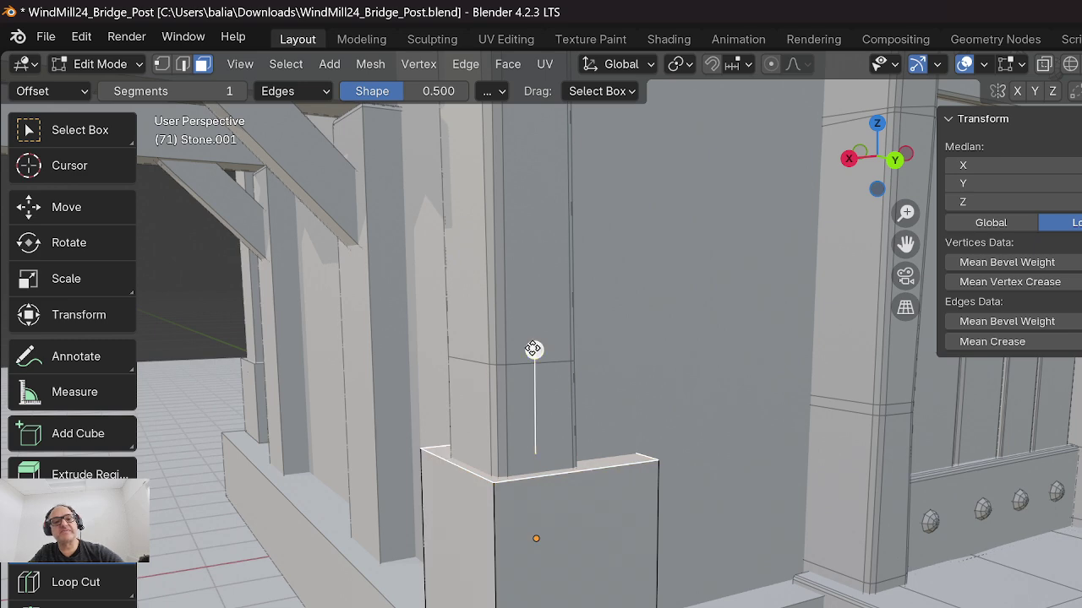
{"action": "left_click_drag", "start_coordinate": [533, 348], "coordinate": [533, 343]}
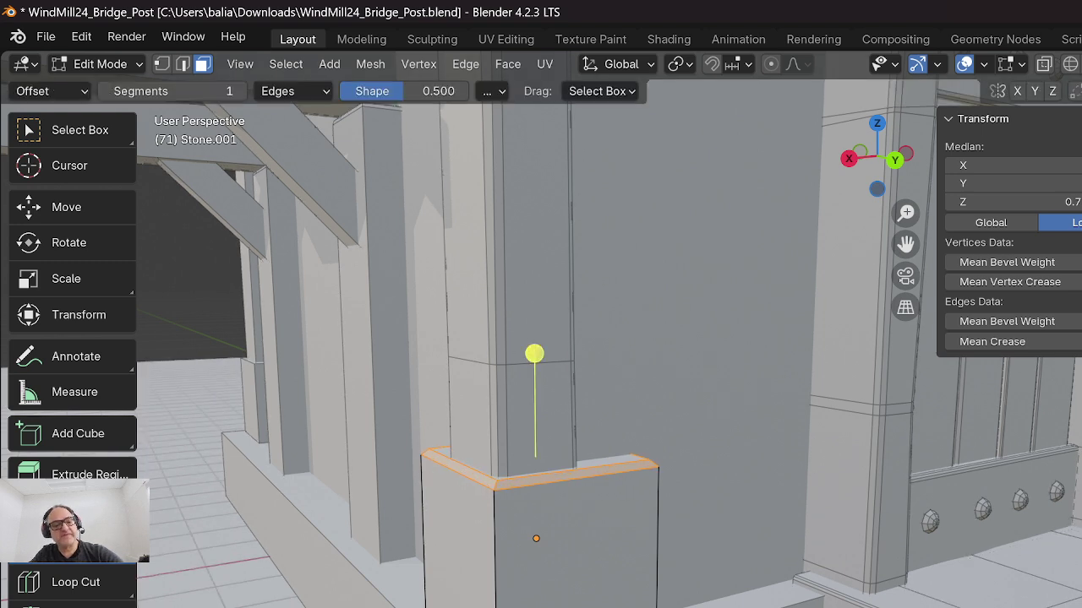
{"action": "left_click", "coordinate": [429, 458]}
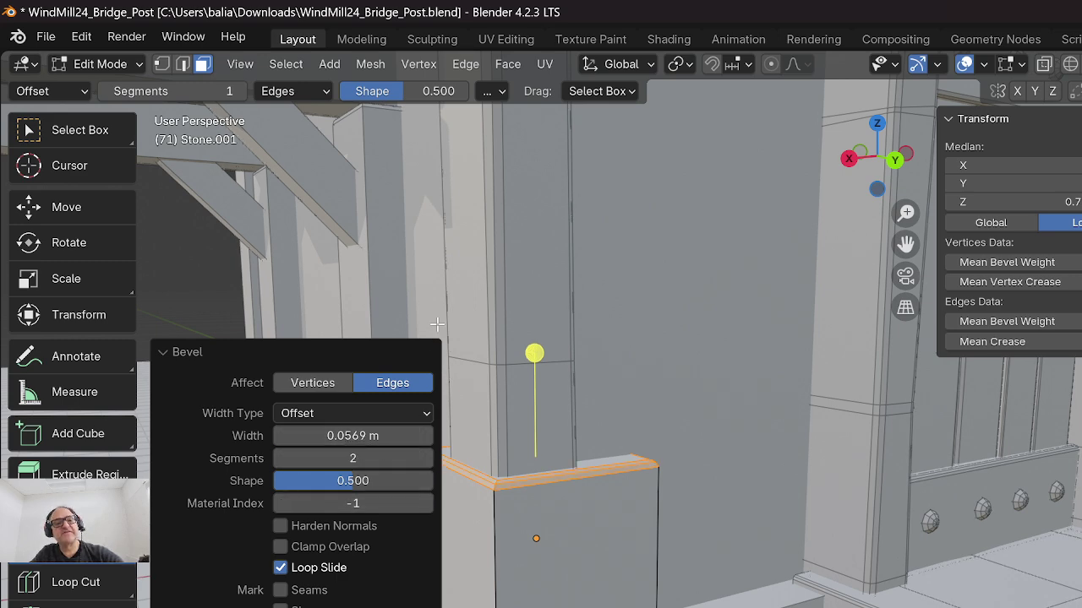
{"action": "left_click", "coordinate": [456, 312]}
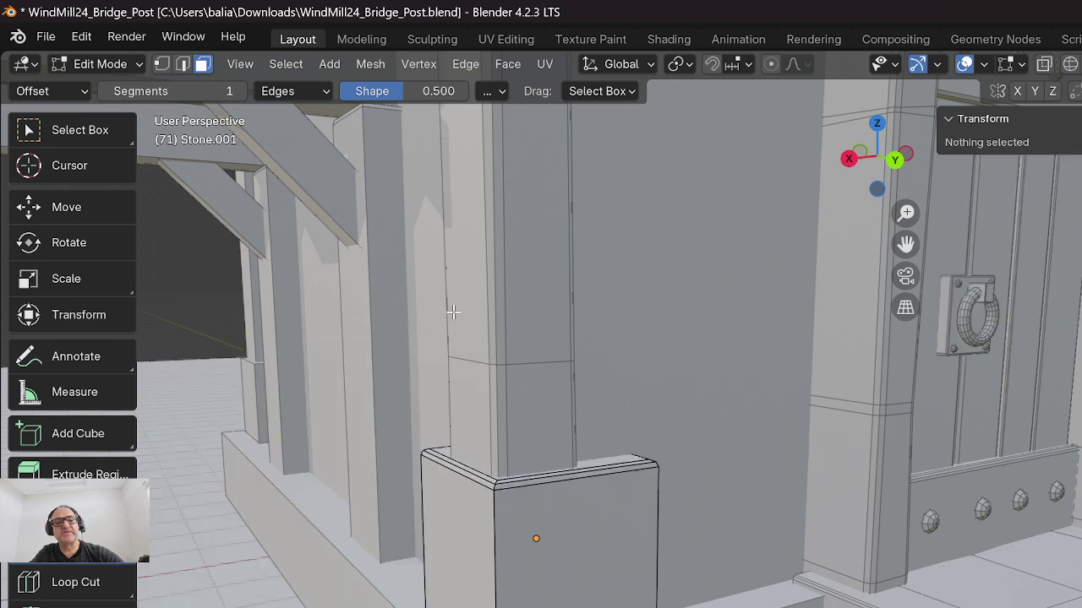
Bevel the stone block's vertical front corner edge by about 0.026 m with 2 segments.
{"action": "left_click", "coordinate": [492, 511], "text": "alt"}
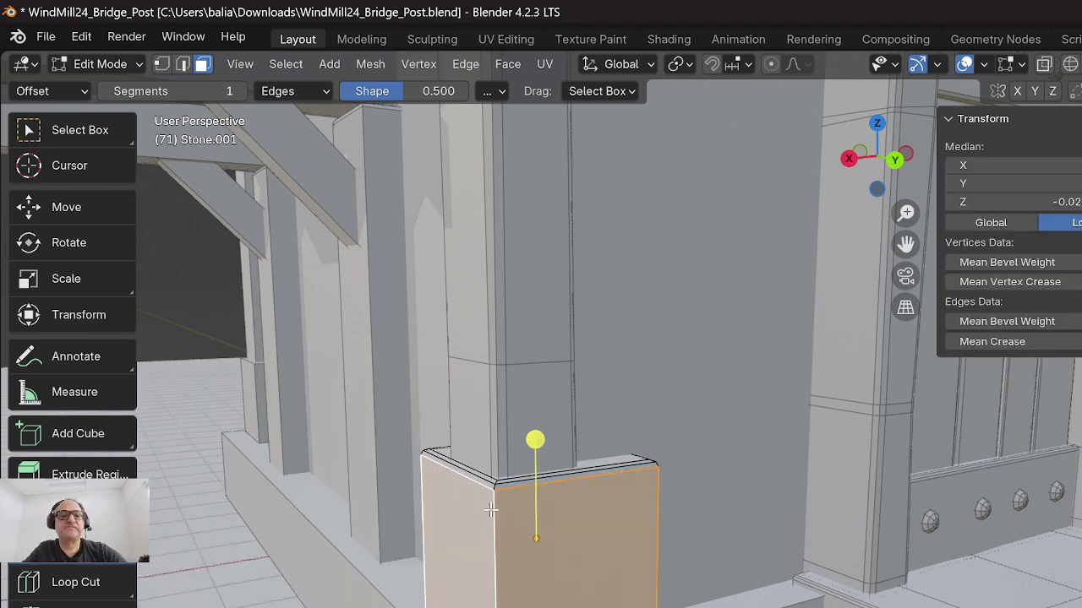
{"action": "left_click", "coordinate": [183, 66]}
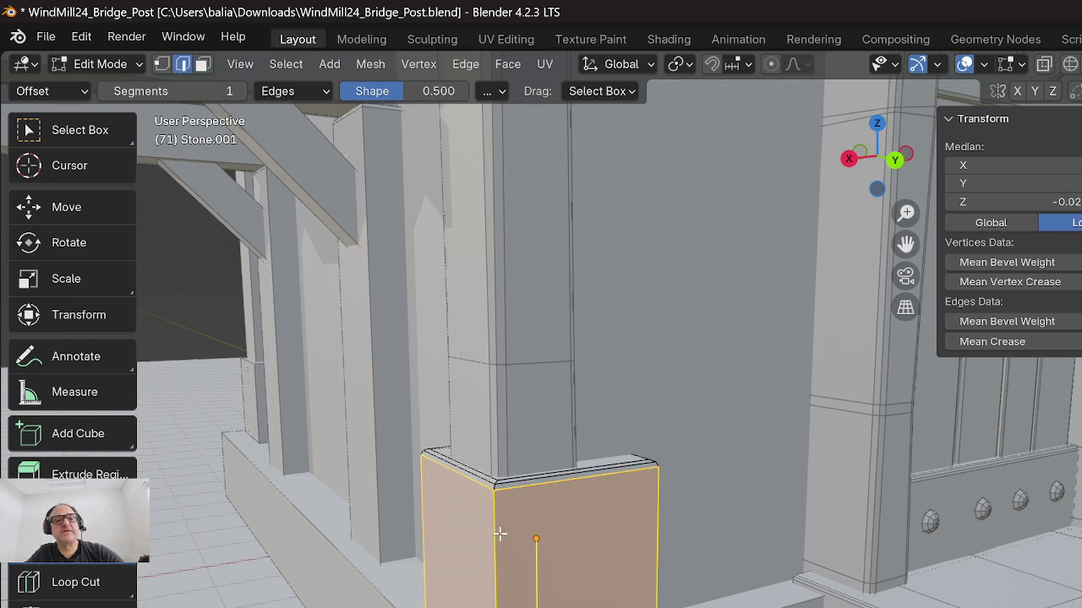
{"action": "left_click", "coordinate": [496, 530]}
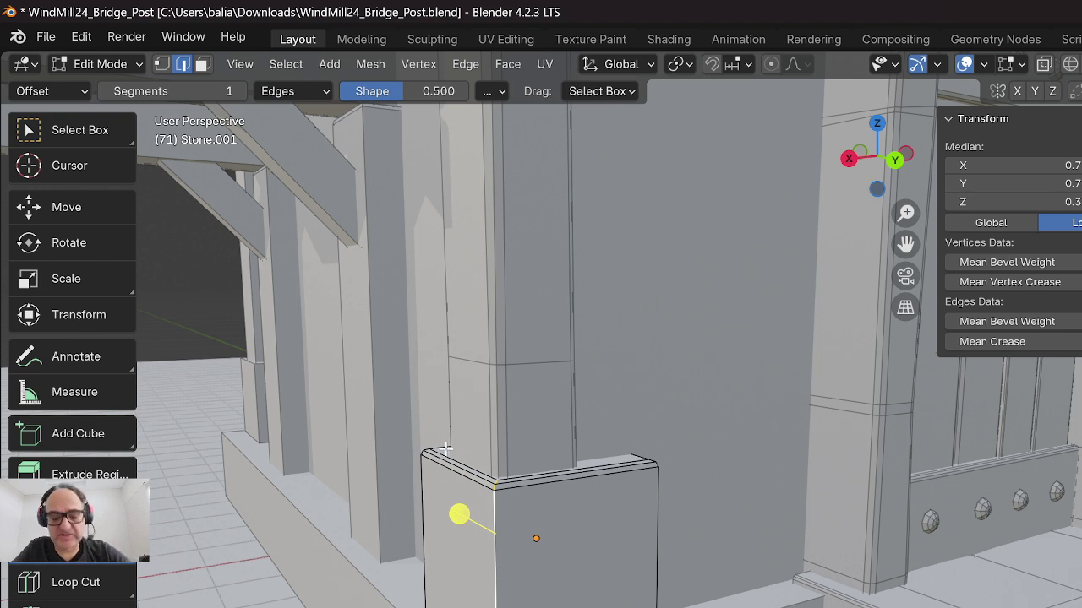
{"action": "key", "text": "ctrl+b"}
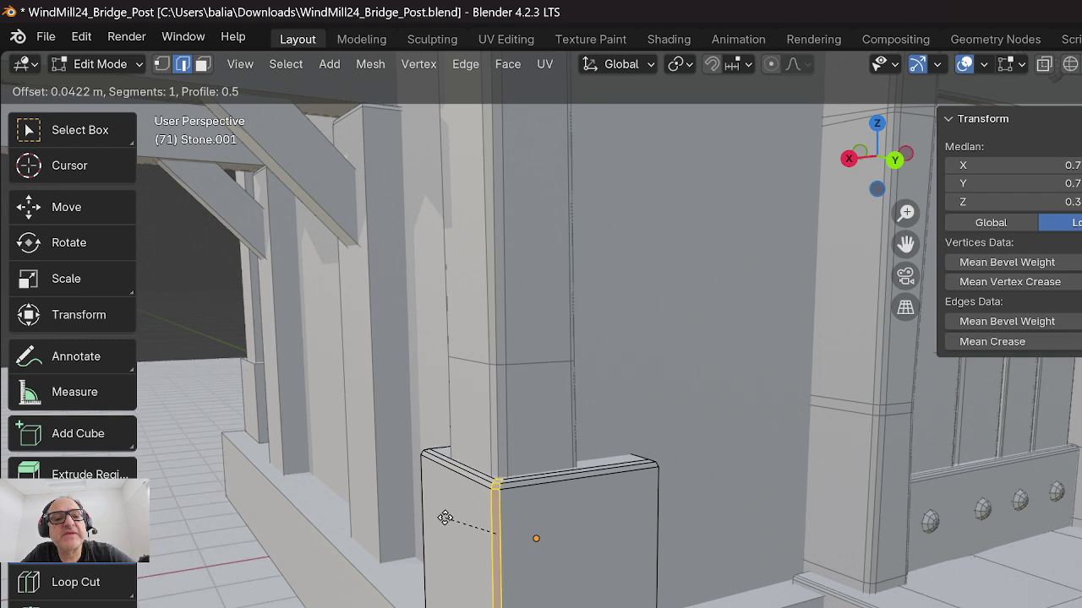
{"action": "left_click", "coordinate": [463, 499]}
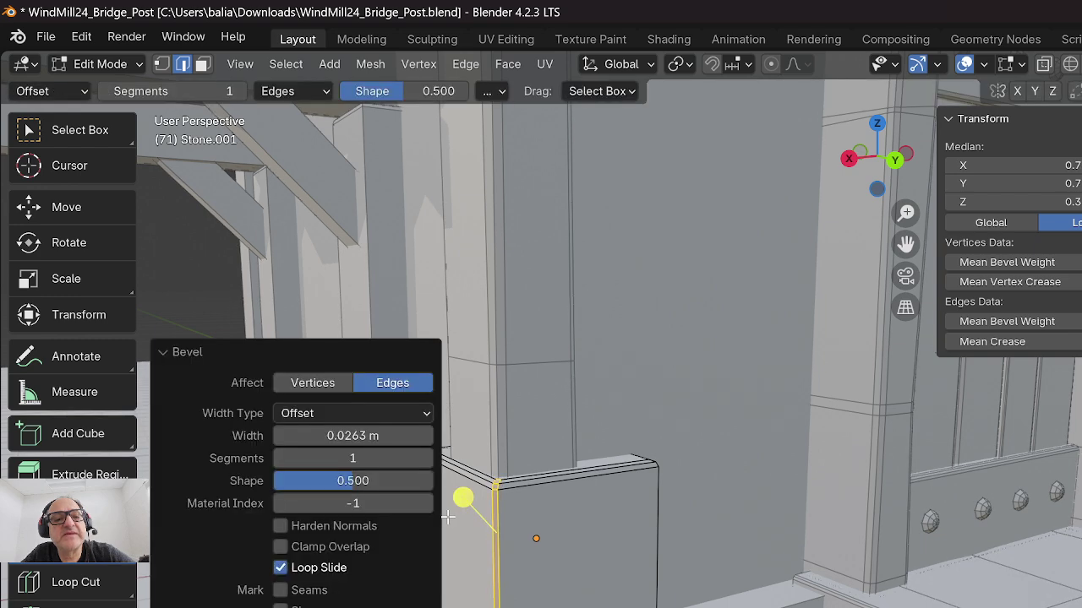
{"action": "left_click", "coordinate": [427, 458]}
Add one horizontal loop cut around the middle of the stone block.
{"action": "middle_click_drag", "start_coordinate": [526, 469], "coordinate": [886, 444]}
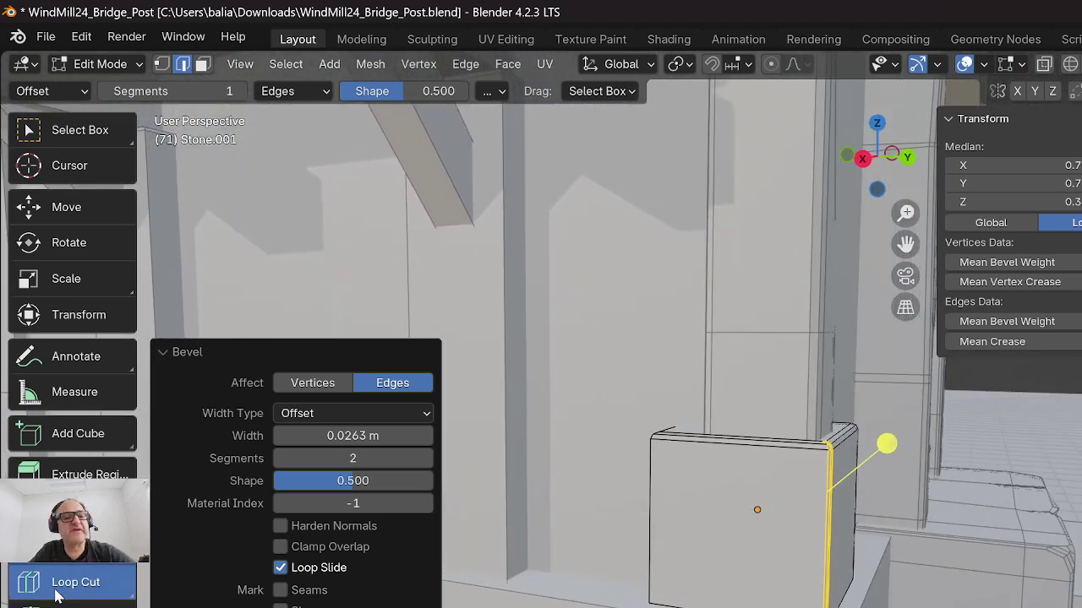
{"action": "left_click", "coordinate": [24, 587]}
{"action": "left_click_drag", "start_coordinate": [824, 517], "coordinate": [832, 521]}
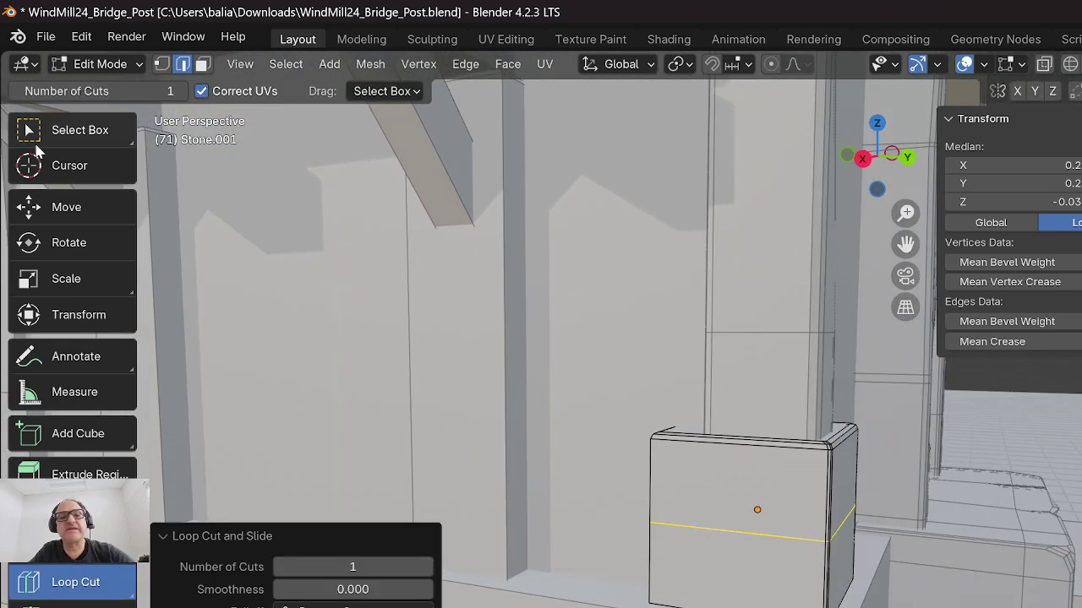
Select the middle loop's edge on the block's front face and move it slightly along Y.
{"action": "left_click", "coordinate": [65, 207]}
{"action": "left_click", "coordinate": [840, 517]}
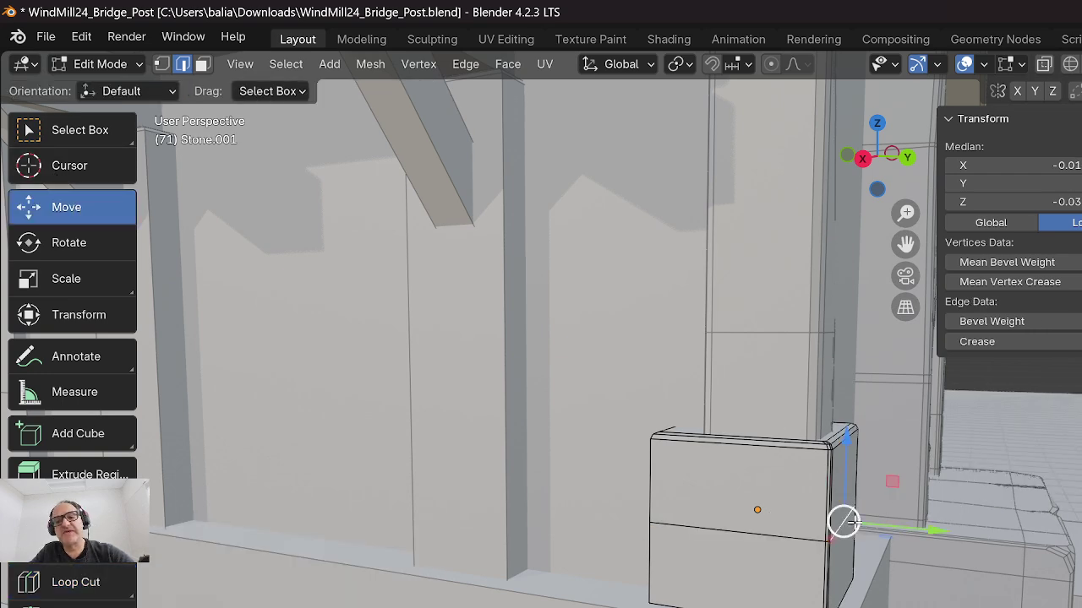
{"action": "left_click_drag", "start_coordinate": [855, 523], "coordinate": [869, 520]}
{"action": "middle_click_drag", "start_coordinate": [853, 515], "coordinate": [692, 516]}
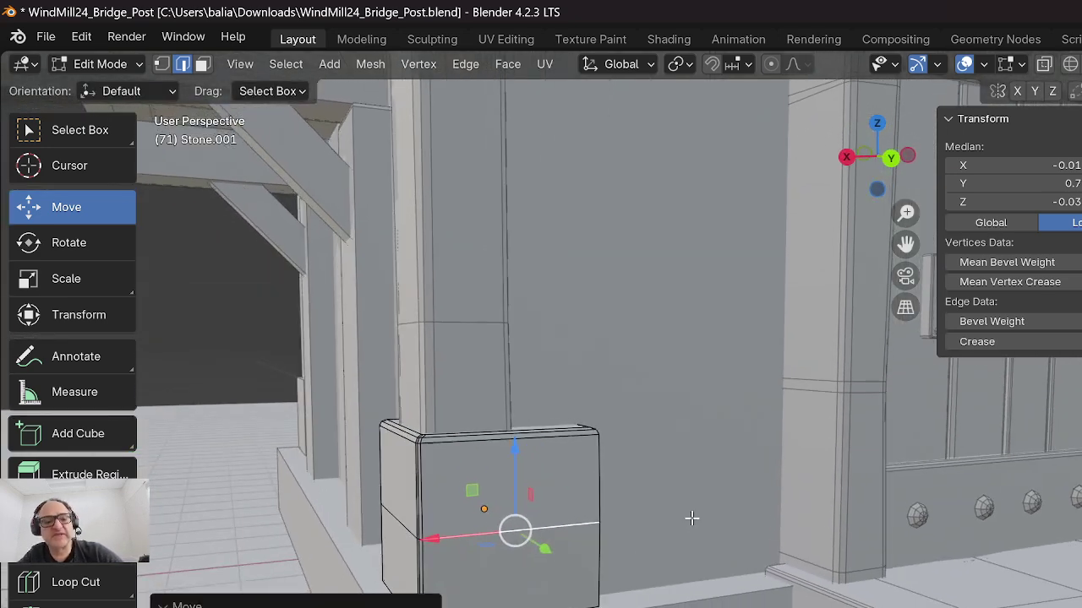
Select the middle loop's vertices at the block's outer front corner and shift them inward to bend the corner.
{"action": "scroll", "coordinate": [627, 580], "scroll_direction": "down", "scroll_amount": 1}
{"action": "scroll", "coordinate": [589, 556], "scroll_direction": "up", "scroll_amount": 3}
{"action": "middle_click_drag", "start_coordinate": [442, 400], "coordinate": [537, 311], "text": "shift"}
{"action": "left_click", "coordinate": [161, 63]}
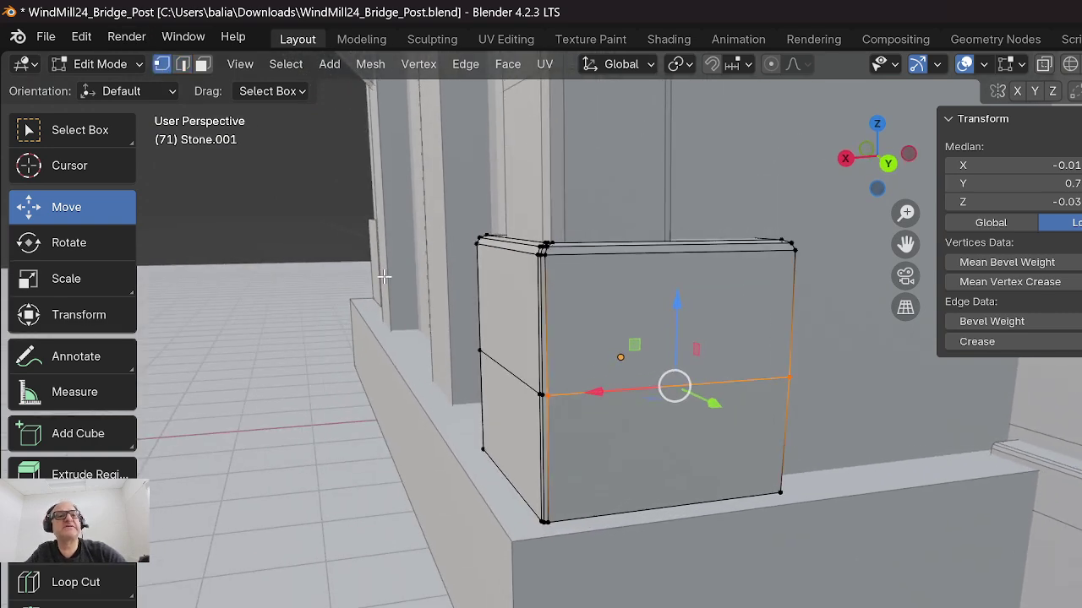
{"action": "left_click", "coordinate": [555, 402]}
{"action": "left_click_drag", "start_coordinate": [519, 399], "coordinate": [571, 411]}
{"action": "middle_click_drag", "start_coordinate": [572, 411], "coordinate": [428, 304]}
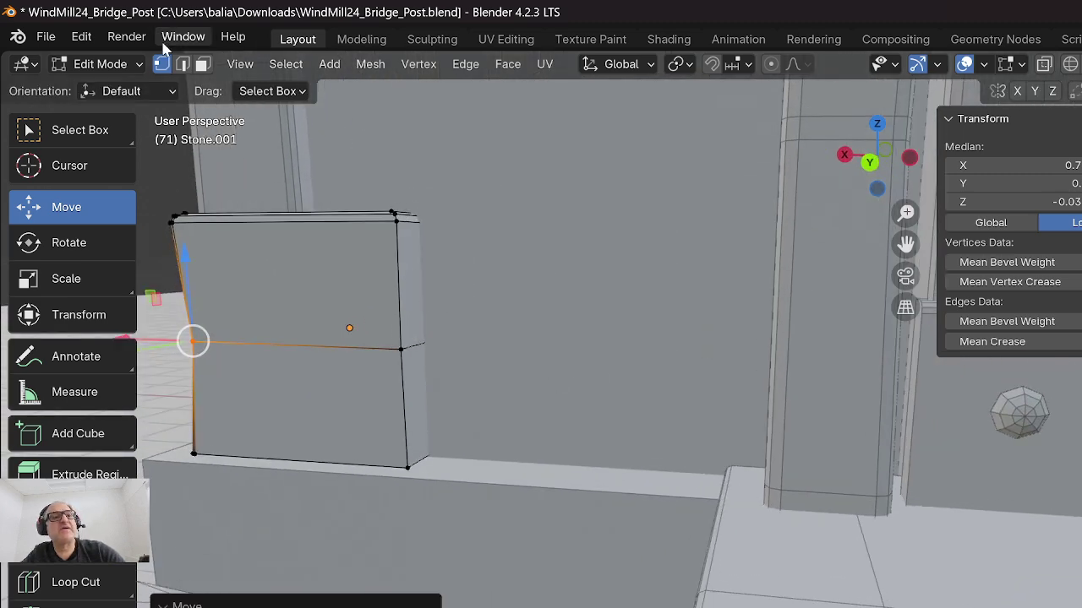
Bevel the block's door-side vertical edges by about 0.038 m, increase the bevel's segments and return to Object Mode.
{"action": "key", "text": "2"}
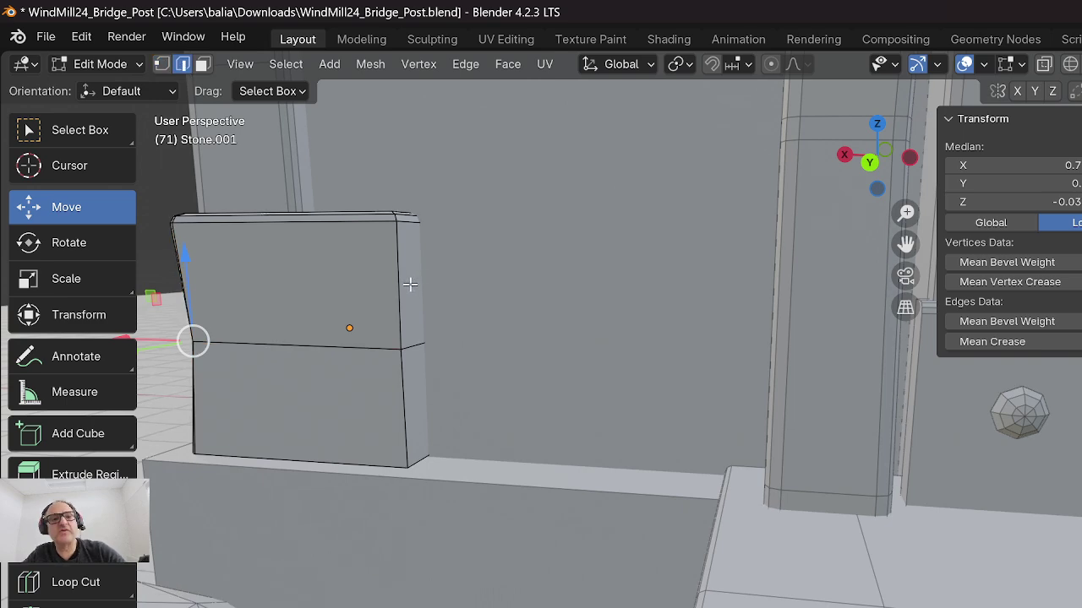
{"action": "left_click", "coordinate": [401, 283]}
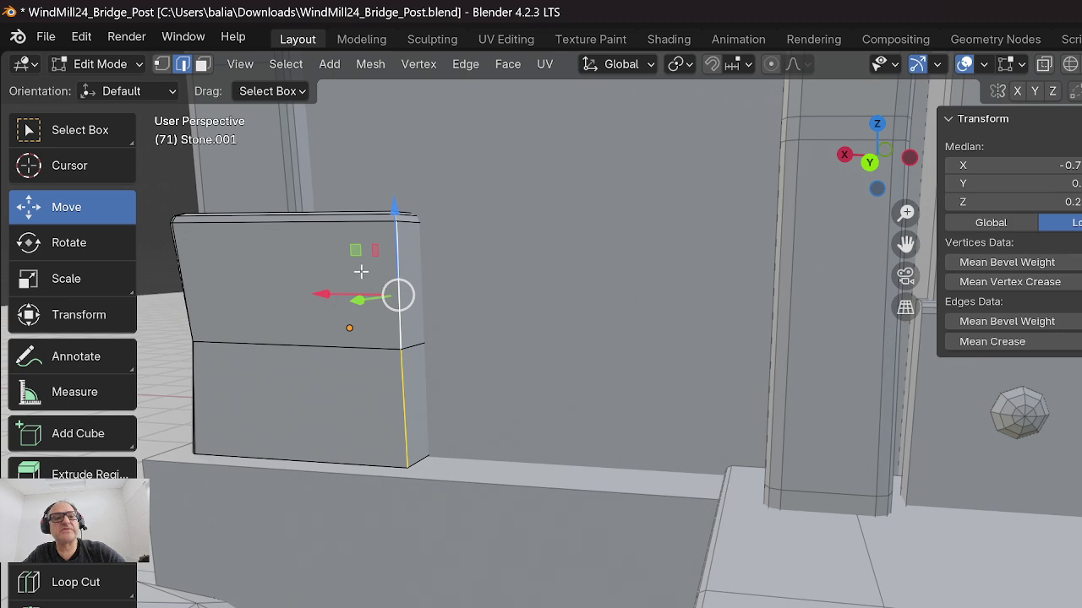
{"action": "middle_click_drag", "start_coordinate": [360, 271], "coordinate": [381, 295]}
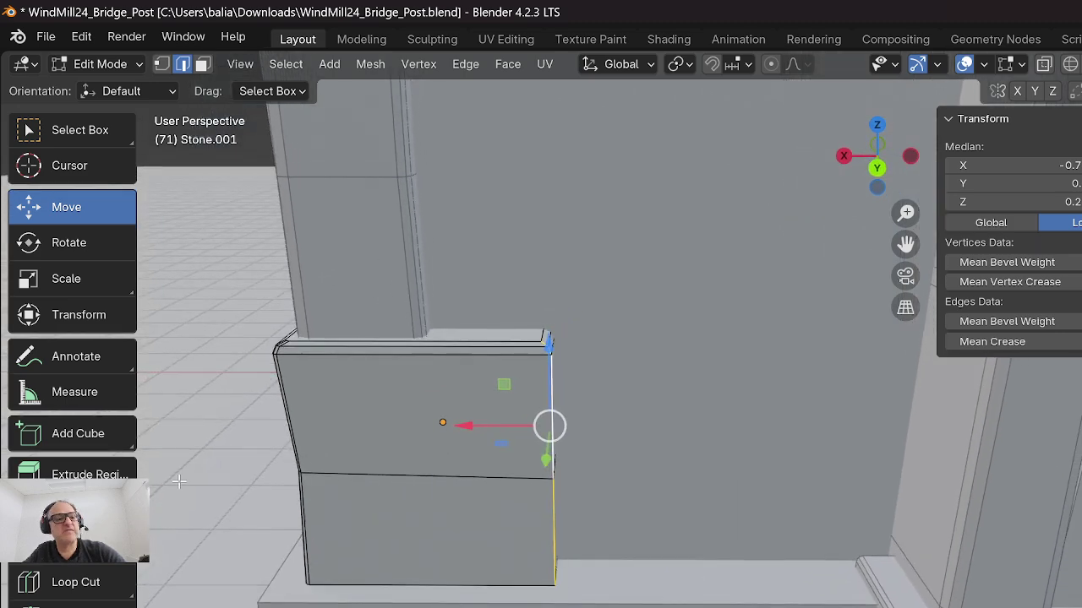
{"action": "left_click", "coordinate": [88, 561]}
{"action": "left_click_drag", "start_coordinate": [621, 419], "coordinate": [615, 411]}
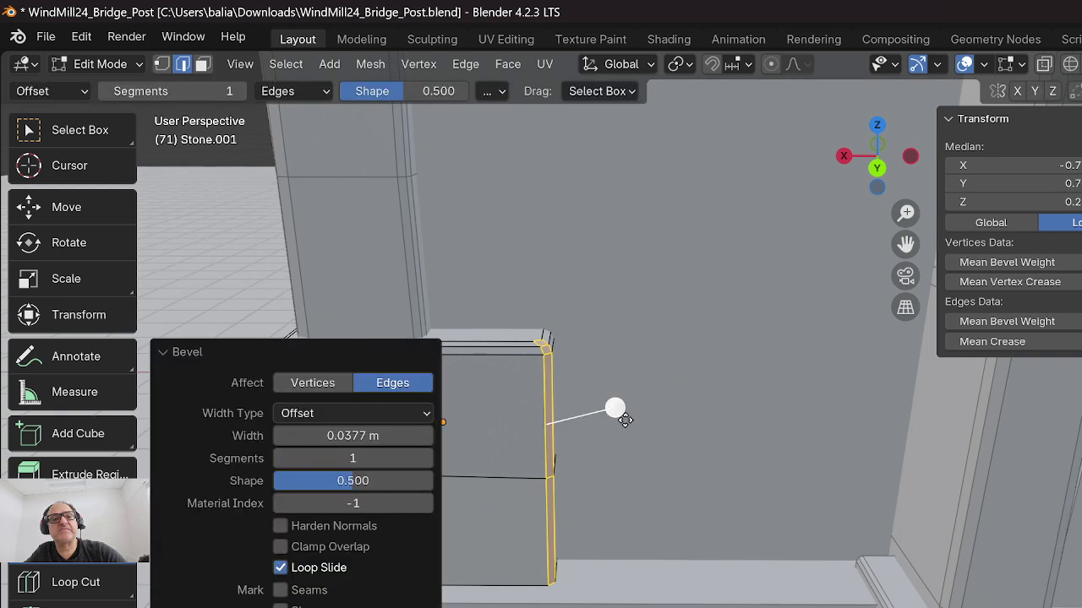
{"action": "left_click", "coordinate": [368, 459]}
{"action": "left_click", "coordinate": [429, 460]}
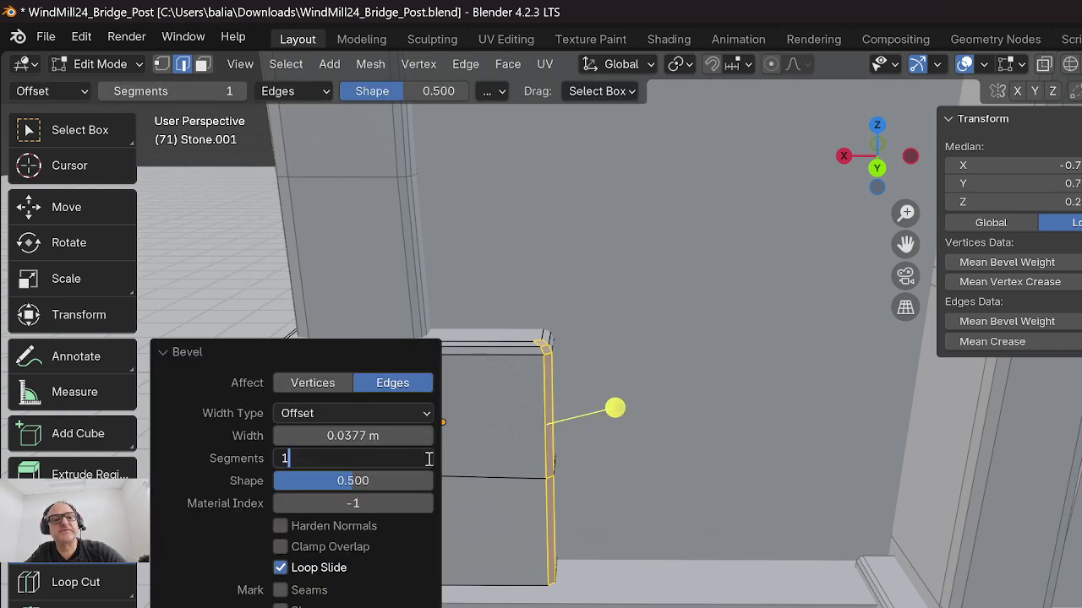
{"action": "left_click", "coordinate": [443, 464]}
{"action": "left_click", "coordinate": [427, 459]}
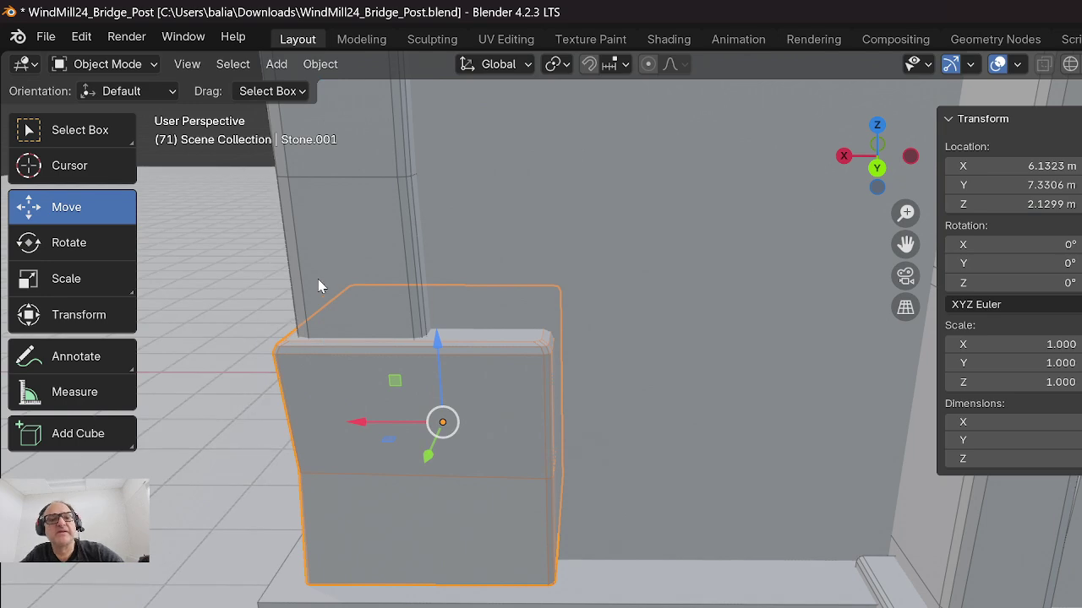
Examine the finished corner post and the unedited post and stone at the other end of the side wall.
{"action": "left_click", "coordinate": [318, 279]}
{"action": "middle_click_drag", "start_coordinate": [326, 388], "coordinate": [597, 403]}
{"action": "scroll", "coordinate": [359, 399], "scroll_direction": "down", "scroll_amount": 3}
{"action": "middle_click_drag", "start_coordinate": [387, 431], "coordinate": [754, 470], "text": "shift"}
{"action": "scroll", "coordinate": [673, 415], "scroll_direction": "down", "scroll_amount": 3}
{"action": "middle_click_drag", "start_coordinate": [619, 323], "coordinate": [449, 372], "text": "shift"}
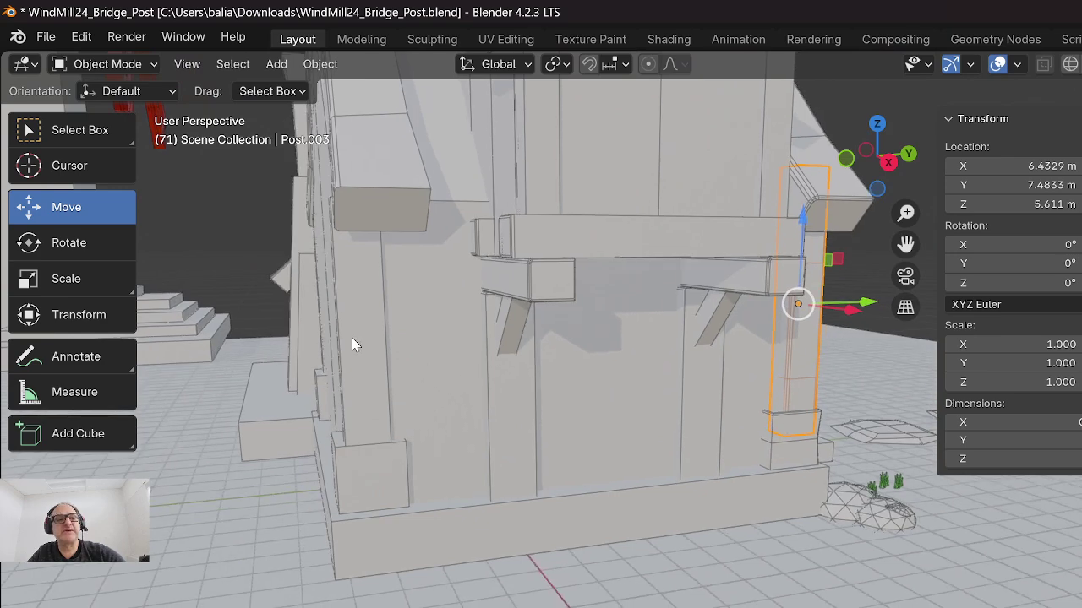
{"action": "left_click", "coordinate": [351, 338]}
{"action": "left_click", "coordinate": [847, 287]}
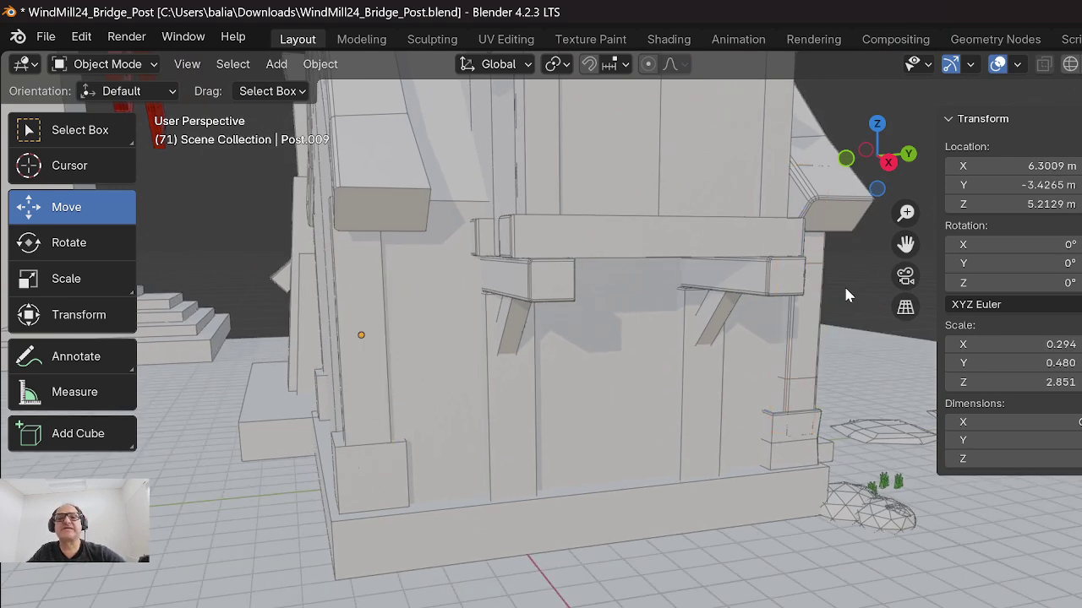
Select the upright post of the lantern stand beside the windmill house and apply its scale.
{"action": "middle_click_drag", "start_coordinate": [879, 284], "coordinate": [895, 279]}
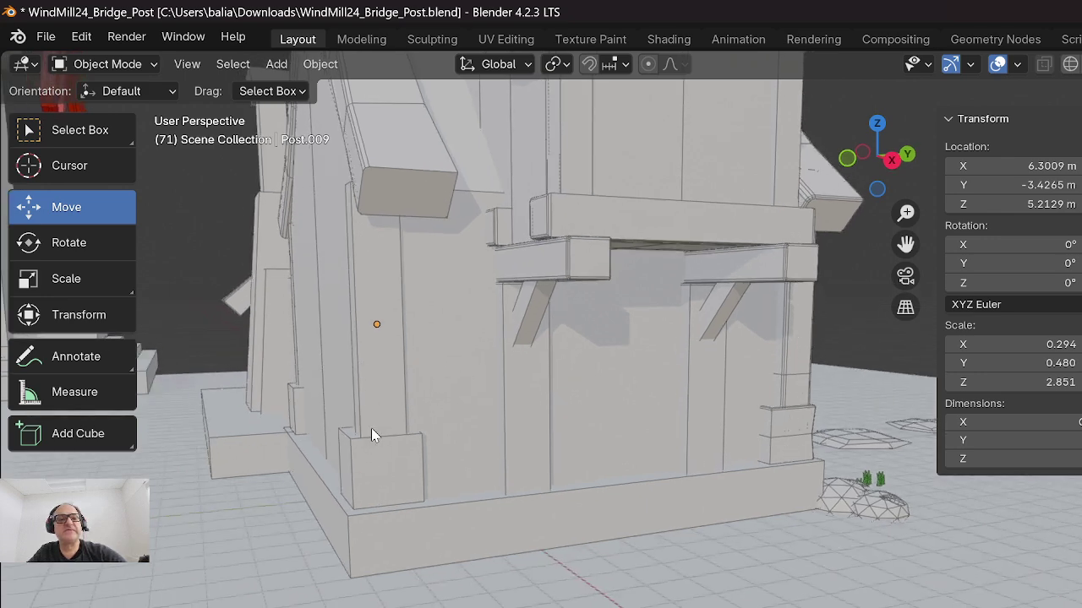
{"action": "middle_click_drag", "start_coordinate": [645, 397], "coordinate": [340, 411]}
{"action": "scroll", "coordinate": [379, 469], "scroll_direction": "down", "scroll_amount": 3}
{"action": "scroll", "coordinate": [380, 475], "scroll_direction": "down", "scroll_amount": 4}
{"action": "middle_click_drag", "start_coordinate": [440, 502], "coordinate": [393, 445], "text": "shift"}
{"action": "left_click", "coordinate": [336, 301]}
{"action": "key", "text": "KP_Decimal"}
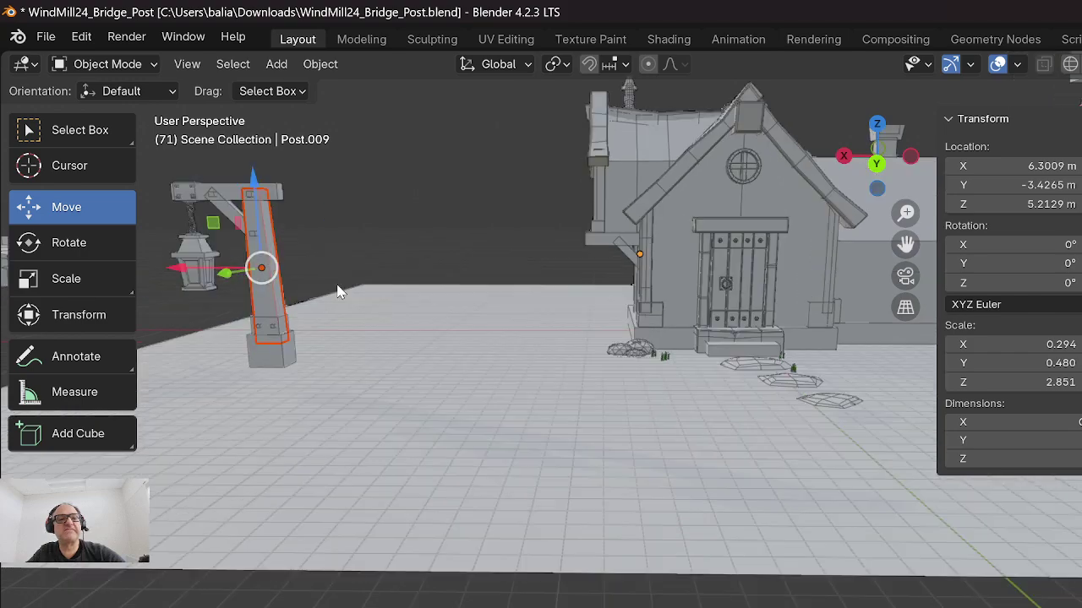
{"action": "middle_click_drag", "start_coordinate": [662, 470], "coordinate": [707, 477]}
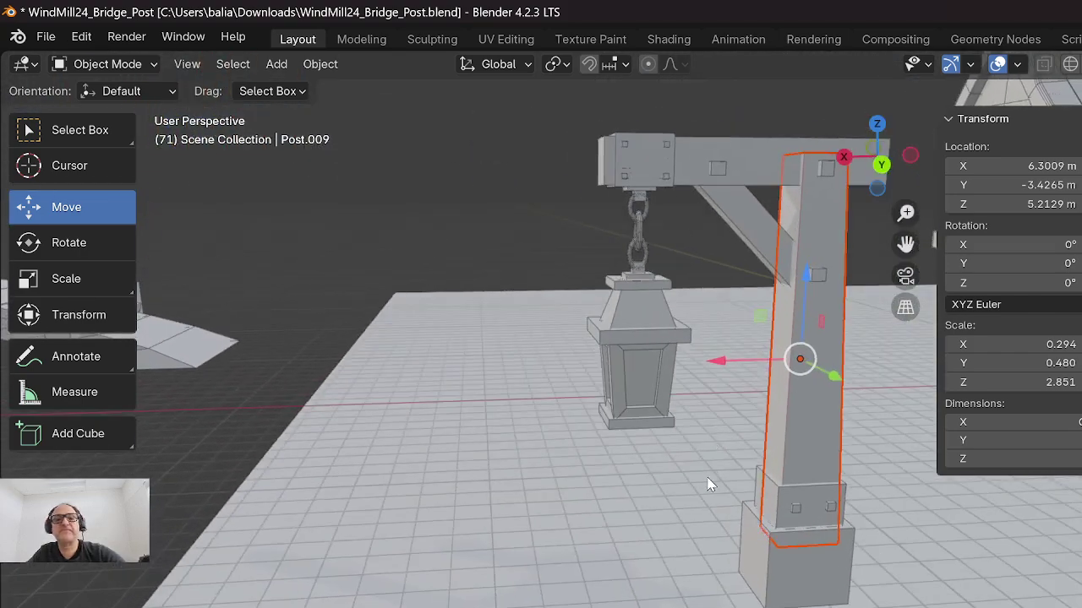
{"action": "middle_click_drag", "start_coordinate": [770, 343], "coordinate": [755, 366], "text": "shift"}
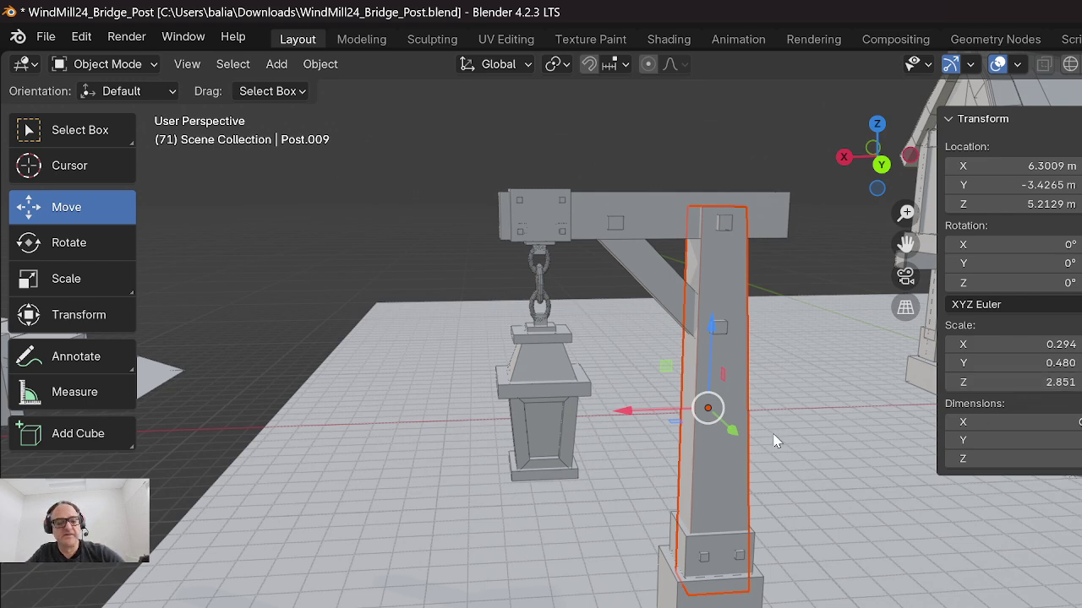
{"action": "key", "text": "ctrl+a"}
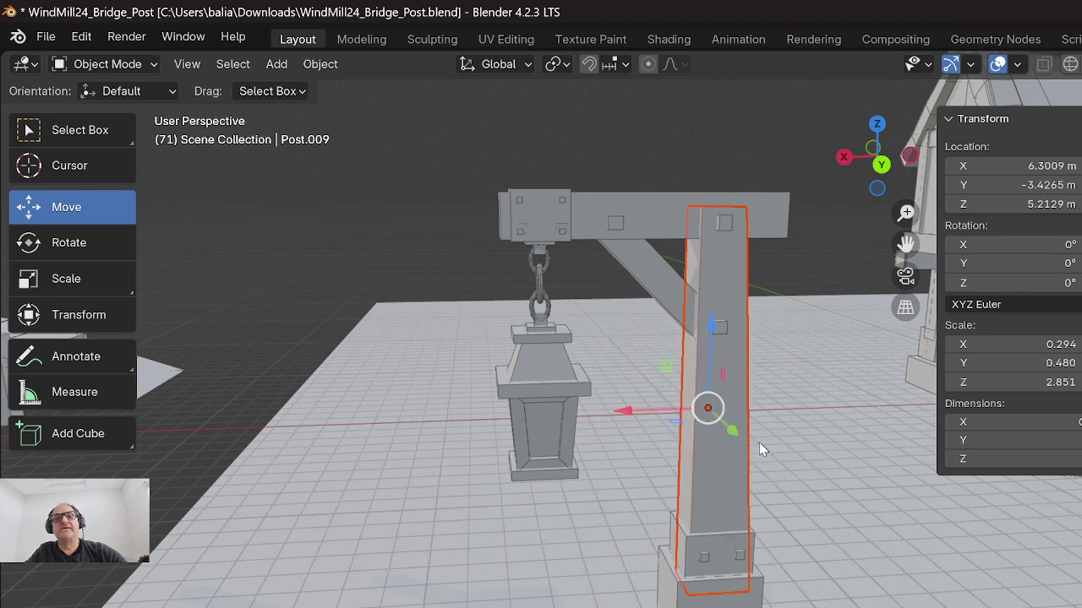
In Edit Mode on the lamp post, bevel two diagonally opposite vertical edges by about 0.089 m and increase the segments to 2.
{"action": "middle_click_drag", "start_coordinate": [763, 438], "coordinate": [735, 456], "text": "shift"}
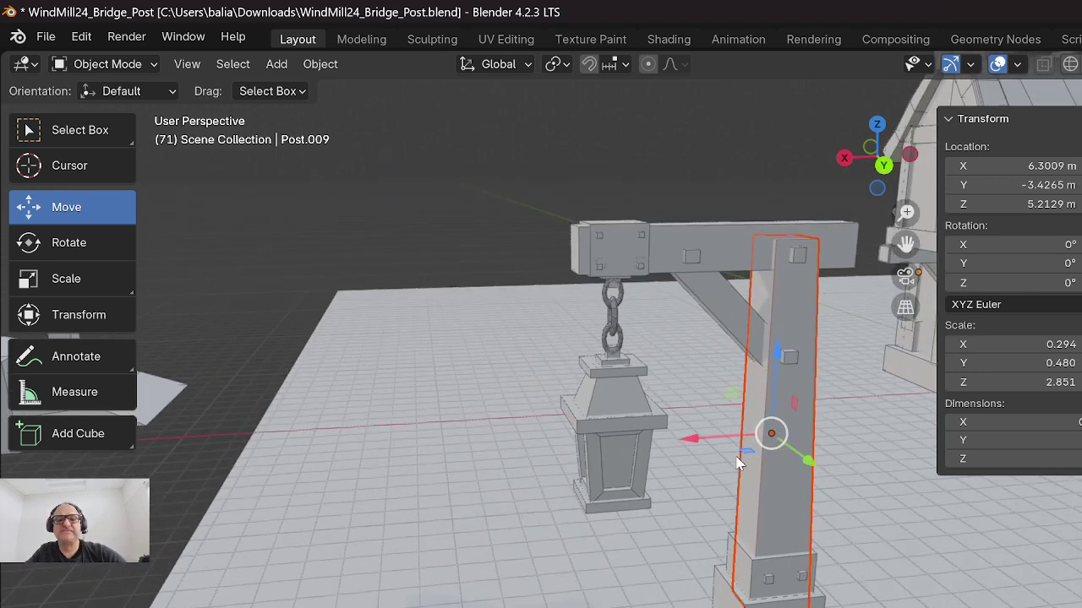
{"action": "key", "text": "Tab"}
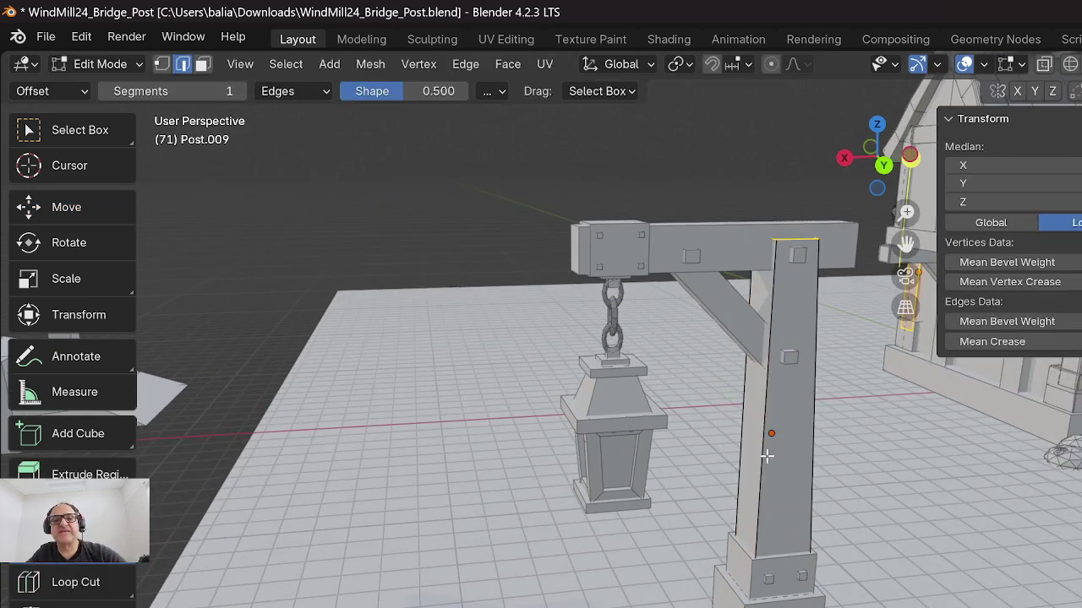
{"action": "key", "text": "alt+q"}
{"action": "middle_click_drag", "start_coordinate": [772, 465], "coordinate": [690, 476]}
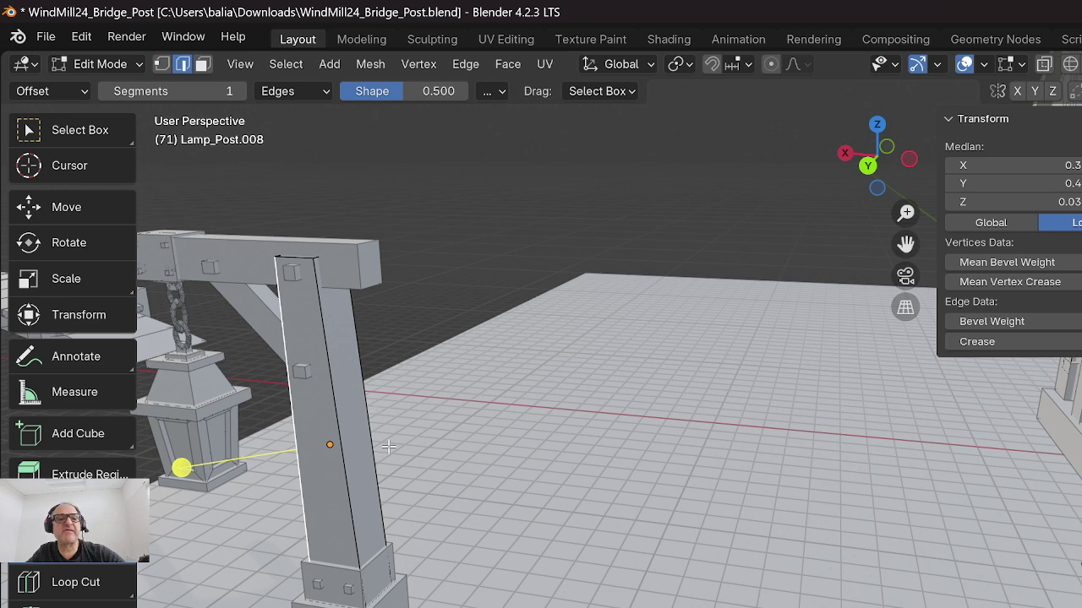
{"action": "left_click", "coordinate": [321, 341]}
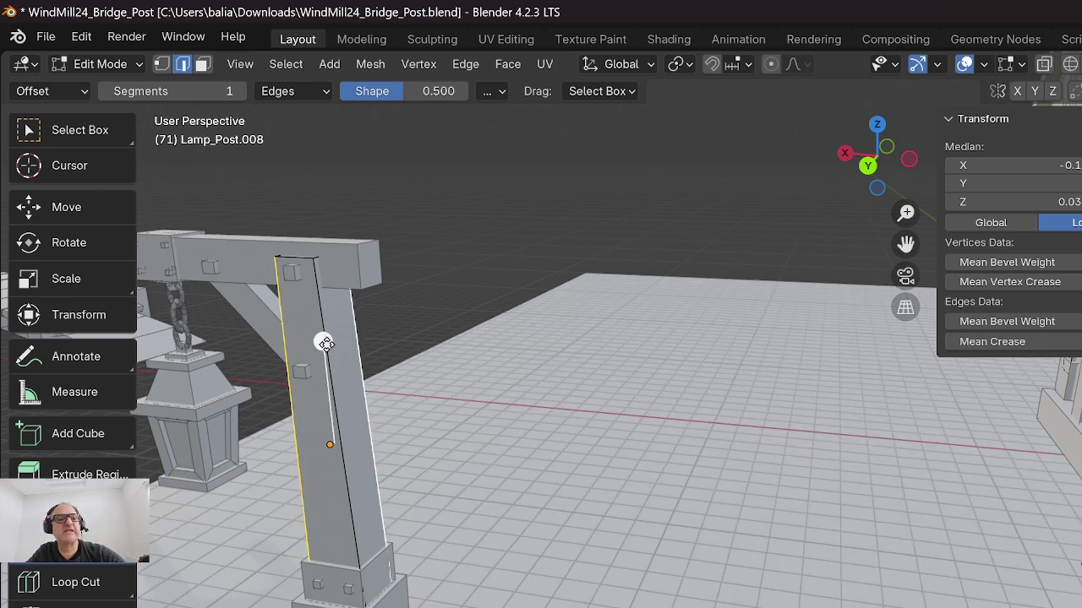
{"action": "key", "text": "ctrl+b"}
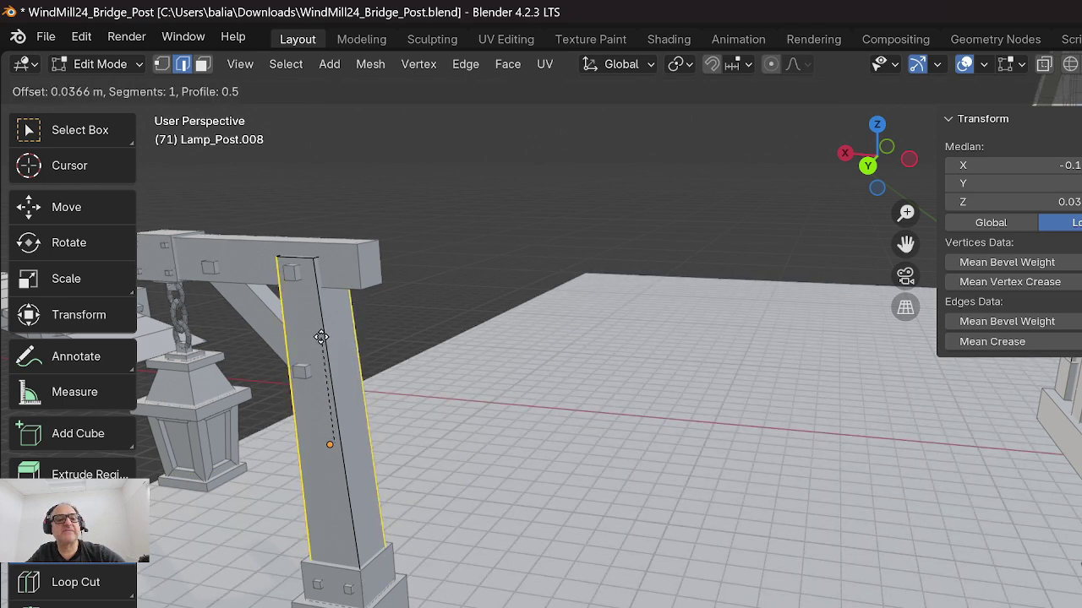
{"action": "left_click", "coordinate": [321, 336]}
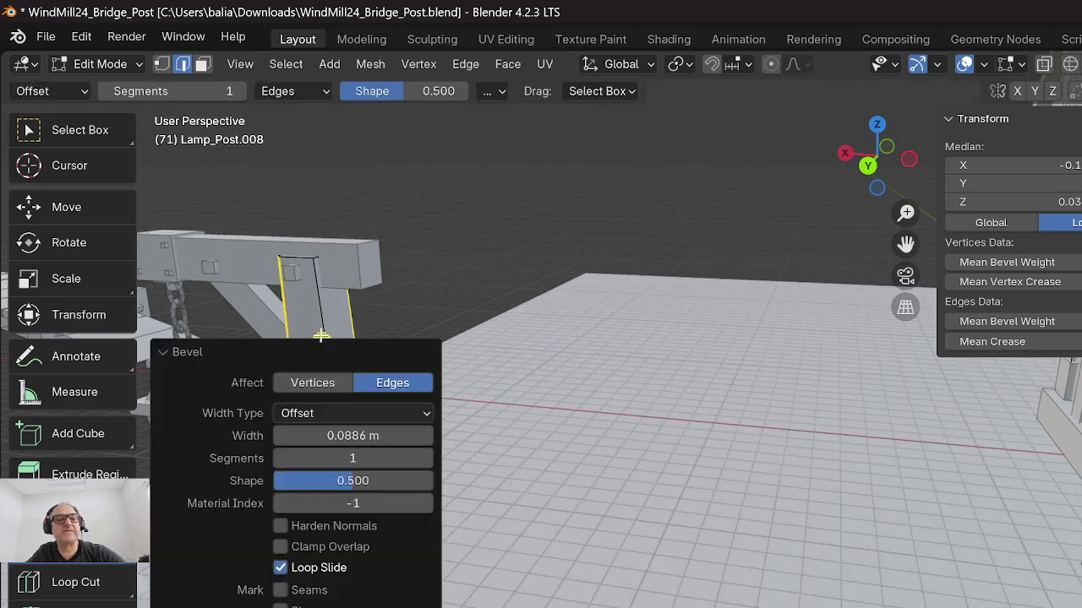
{"action": "left_click", "coordinate": [427, 458]}
{"action": "left_click", "coordinate": [461, 325]}
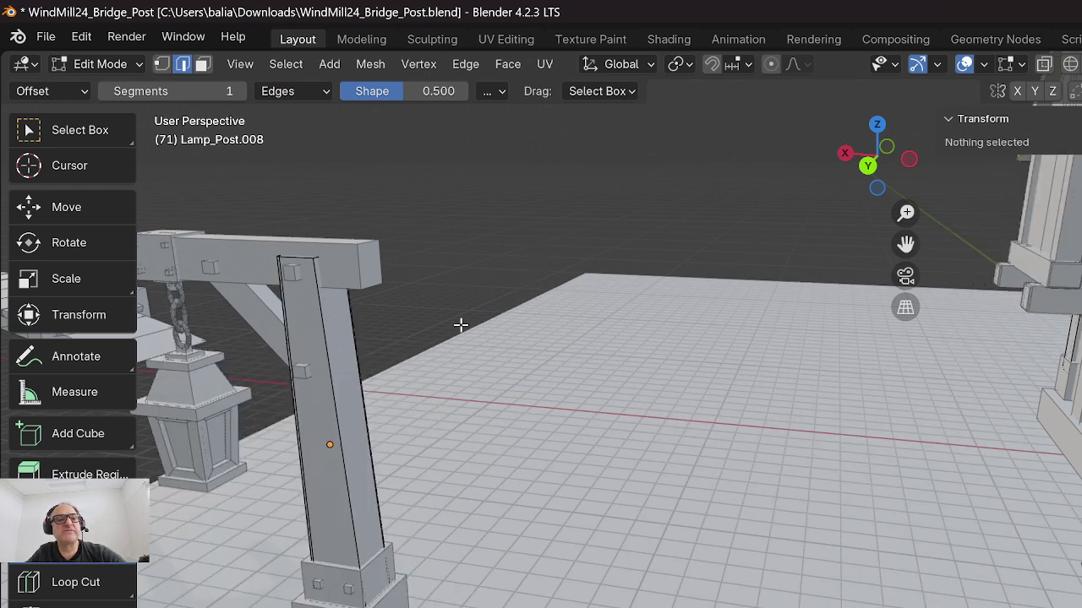
Bevel the lamp post's front vertical edge away from the lantern by about 0.104 m with 2 segments.
{"action": "middle_click_drag", "start_coordinate": [461, 325], "coordinate": [493, 312]}
{"action": "left_click", "coordinate": [575, 365]}
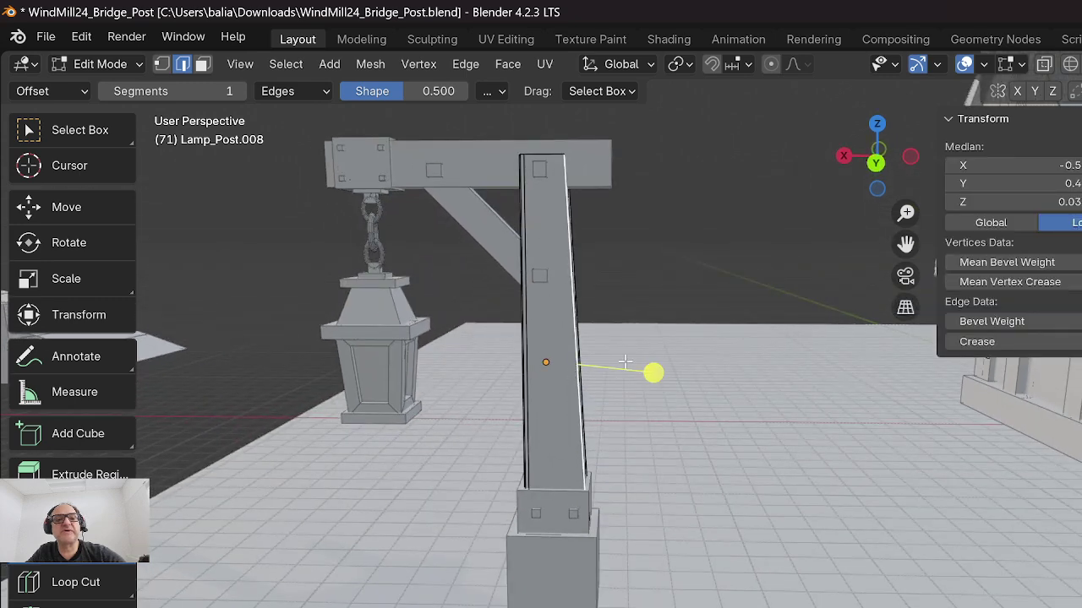
{"action": "key", "text": "ctrl+b"}
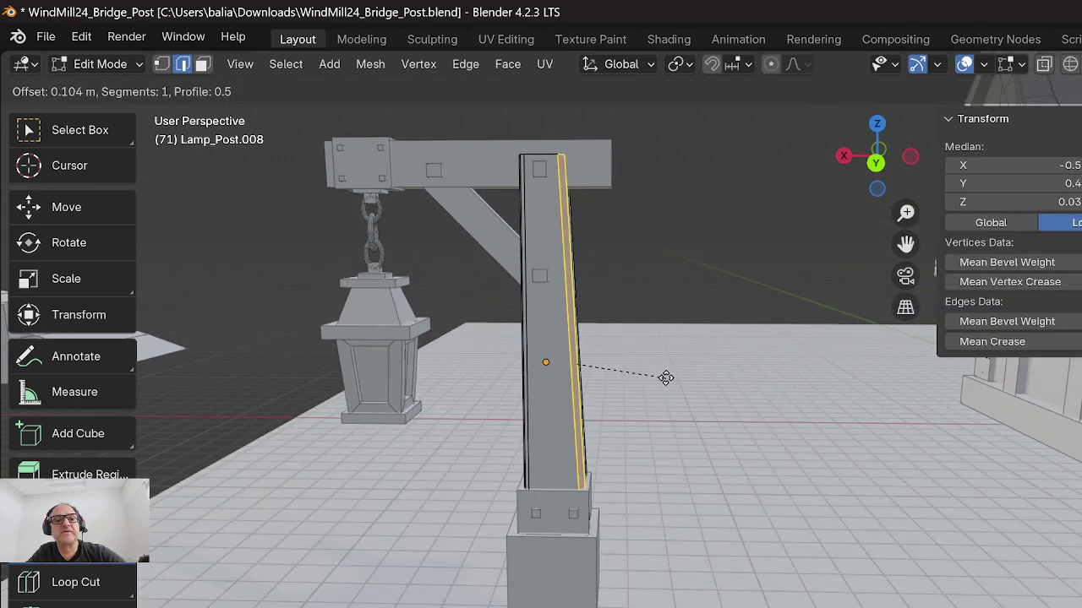
{"action": "left_click", "coordinate": [663, 376]}
{"action": "left_click", "coordinate": [427, 458]}
Bevel the lamp post's remaining vertical edge on the lantern side and return to Object Mode.
{"action": "middle_click_drag", "start_coordinate": [456, 456], "coordinate": [576, 387]}
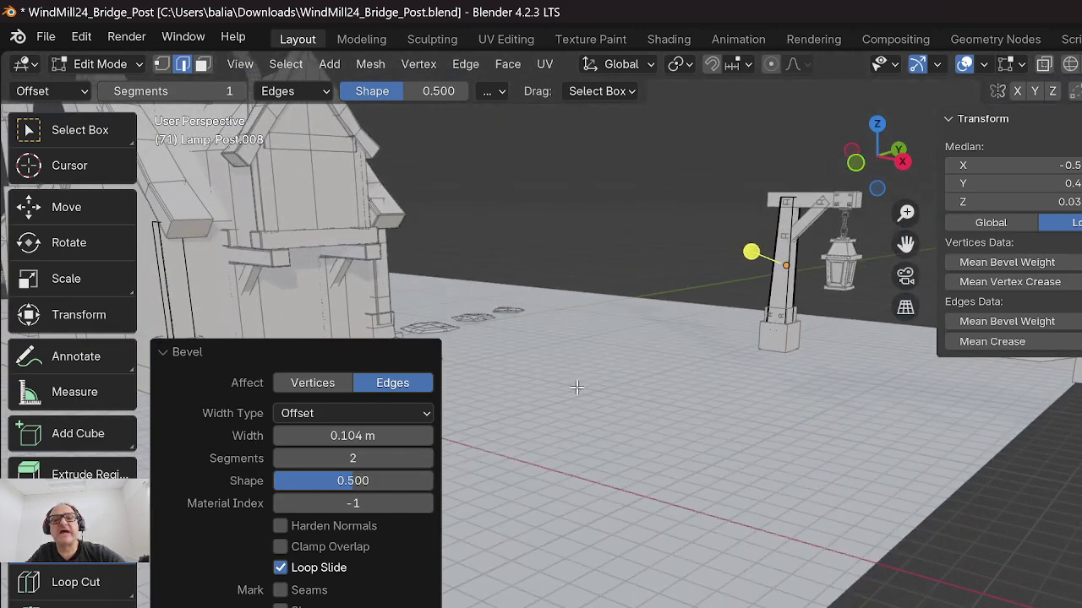
{"action": "scroll", "coordinate": [862, 229], "scroll_direction": "up", "scroll_amount": 5}
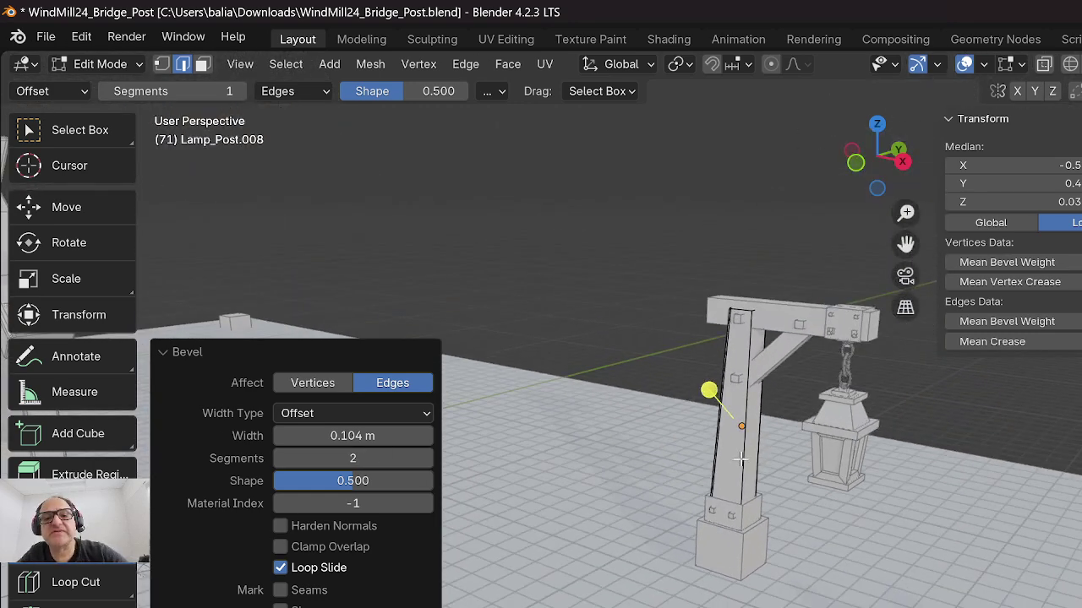
{"action": "left_click", "coordinate": [775, 463]}
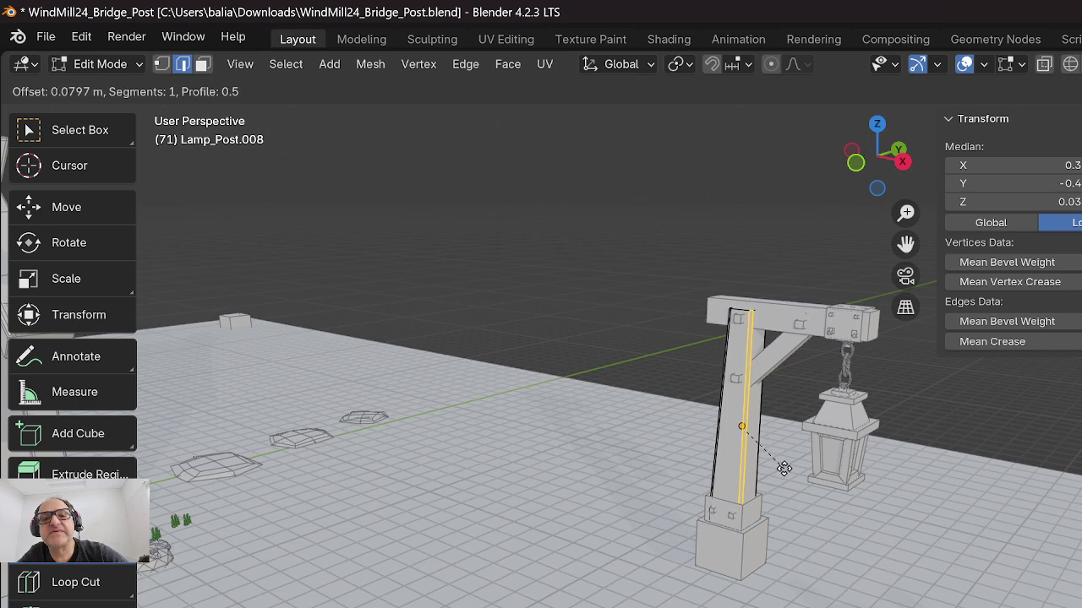
{"action": "left_click", "coordinate": [777, 464]}
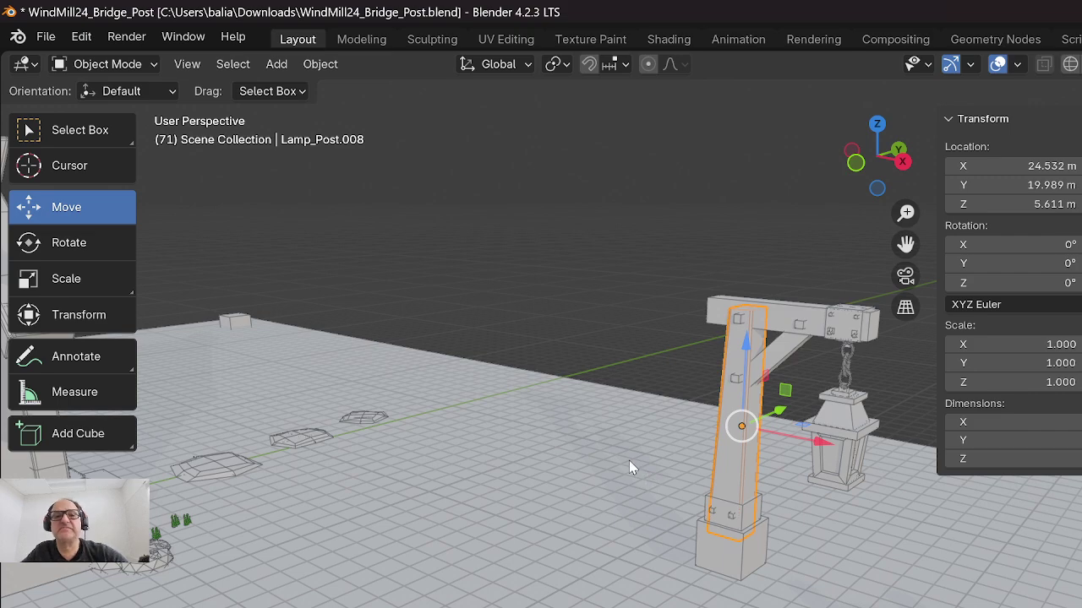
Examine the lamp post's beveled edges from its top beam down to the lantern.
{"action": "middle_click_drag", "start_coordinate": [628, 461], "coordinate": [288, 367]}
{"action": "scroll", "coordinate": [383, 447], "scroll_direction": "down", "scroll_amount": 4}
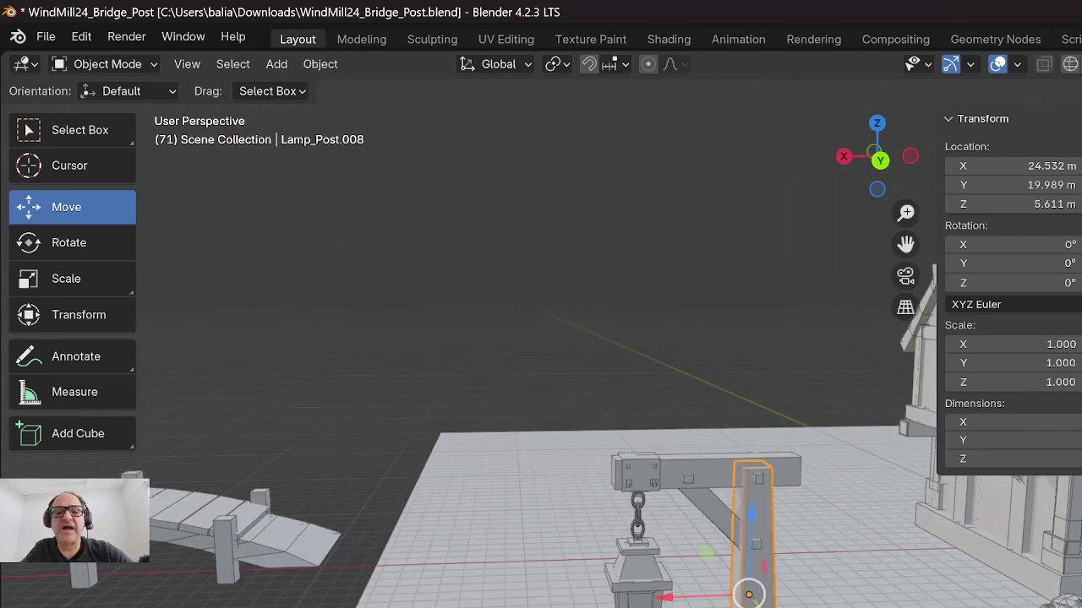
{"action": "middle_click_drag", "start_coordinate": [623, 605], "coordinate": [512, 494], "text": "shift"}
{"action": "scroll", "coordinate": [611, 329], "scroll_direction": "up", "scroll_amount": 5}
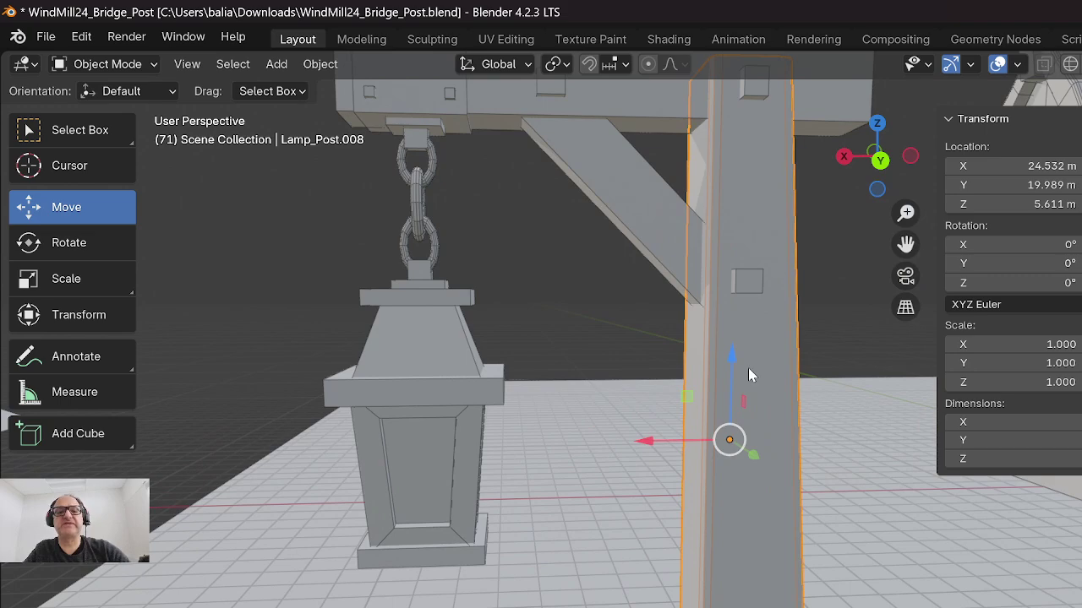
{"action": "middle_click_drag", "start_coordinate": [770, 478], "coordinate": [711, 544], "text": "shift"}
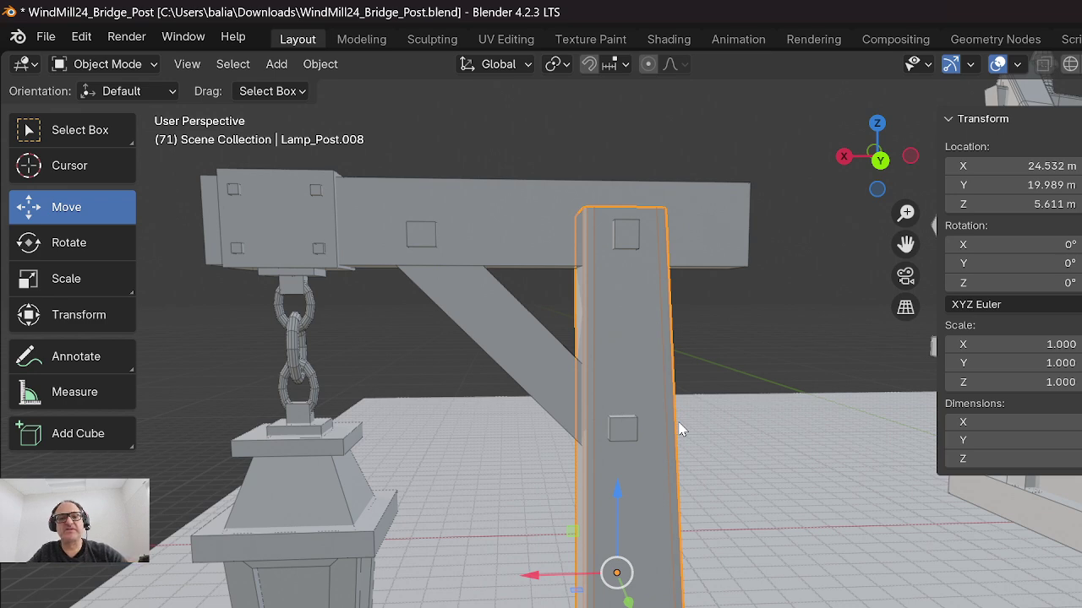
{"action": "scroll", "coordinate": [668, 389], "scroll_direction": "down", "scroll_amount": 4}
{"action": "scroll", "coordinate": [664, 403], "scroll_direction": "up", "scroll_amount": 4}
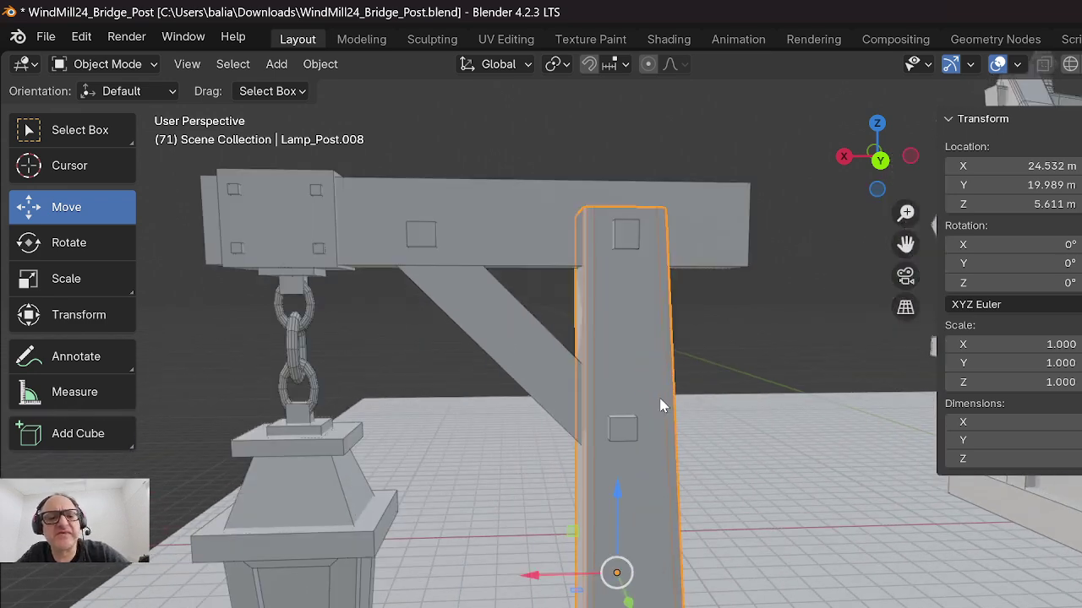
{"action": "middle_click_drag", "start_coordinate": [674, 470], "coordinate": [657, 392], "text": "shift"}
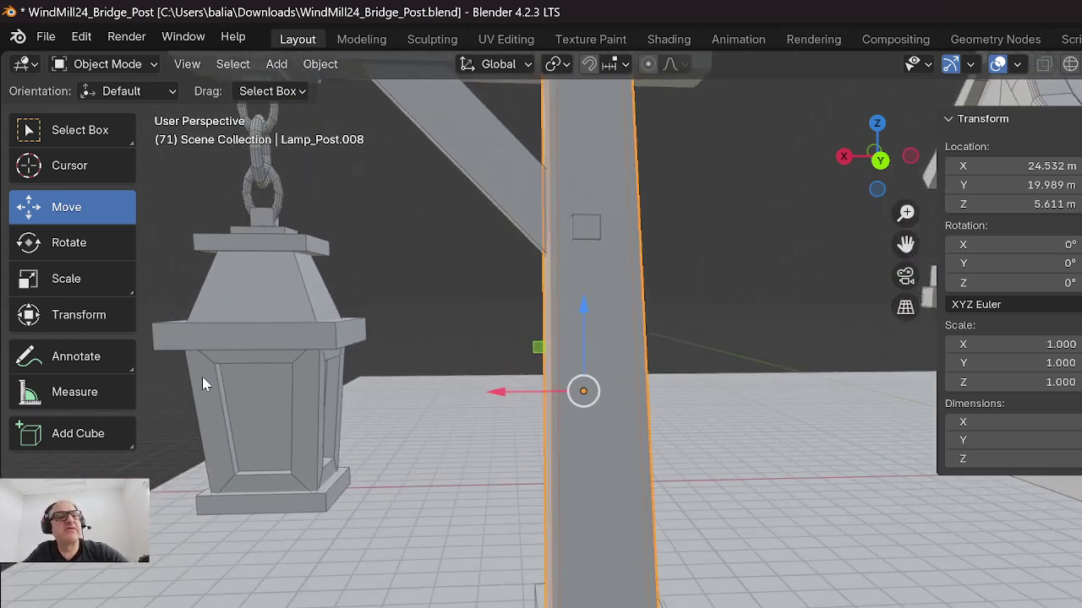
Add three horizontal loop cuts around the lamp post: one near its base, one near its top and one at mid-height.
{"action": "key", "text": "Tab"}
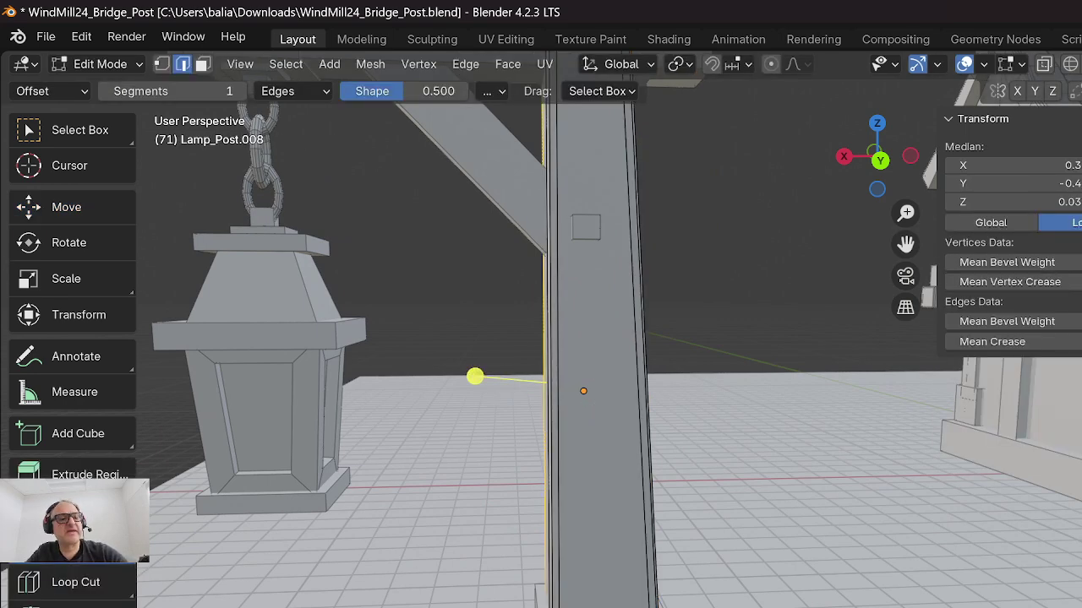
{"action": "left_click", "coordinate": [50, 581]}
{"action": "left_click_drag", "start_coordinate": [543, 530], "coordinate": [543, 507]}
{"action": "scroll", "coordinate": [507, 406], "scroll_direction": "down", "scroll_amount": 3}
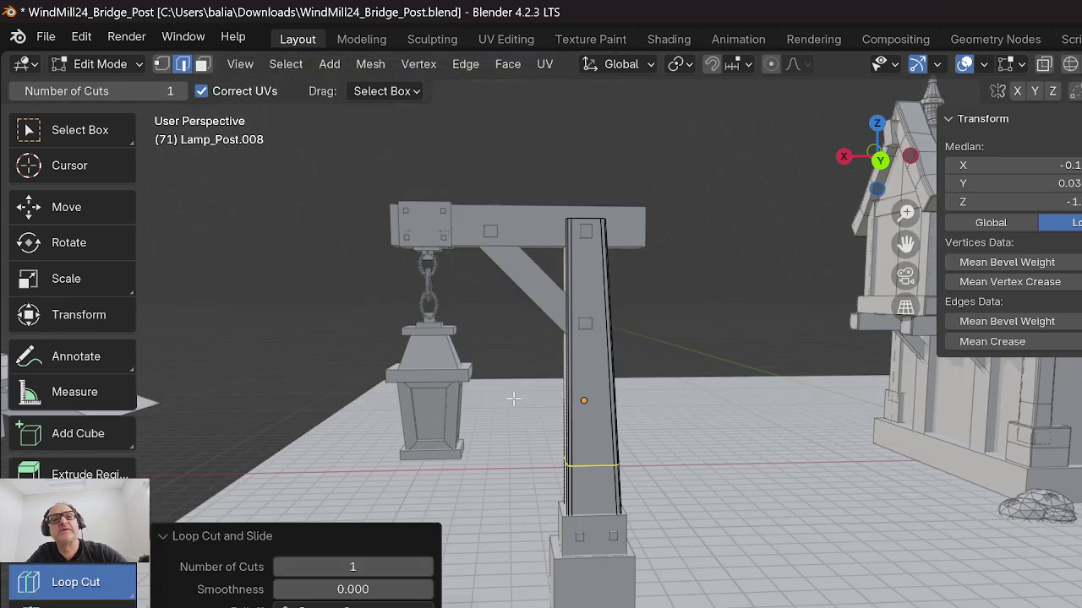
{"action": "left_click_drag", "start_coordinate": [574, 287], "coordinate": [568, 240]}
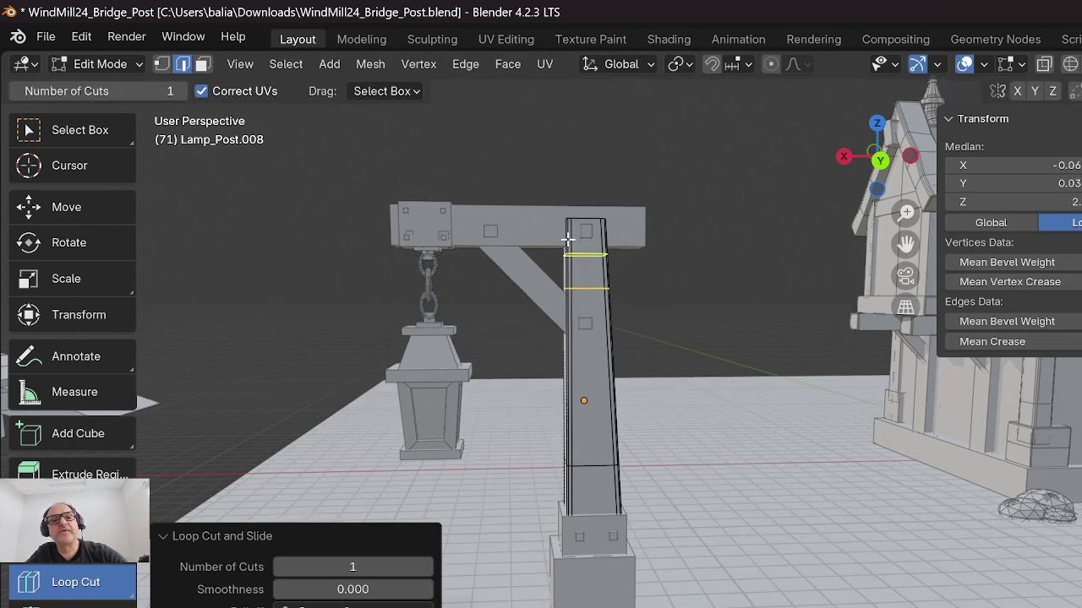
{"action": "mouse_move", "coordinate": [488, 443]}
{"action": "middle_mouse_down"}
{"action": "mouse_move", "coordinate": [469, 434]}
{"action": "mouse_move", "coordinate": [475, 441]}
{"action": "middle_mouse_up"}
{"action": "left_click", "coordinate": [500, 390]}
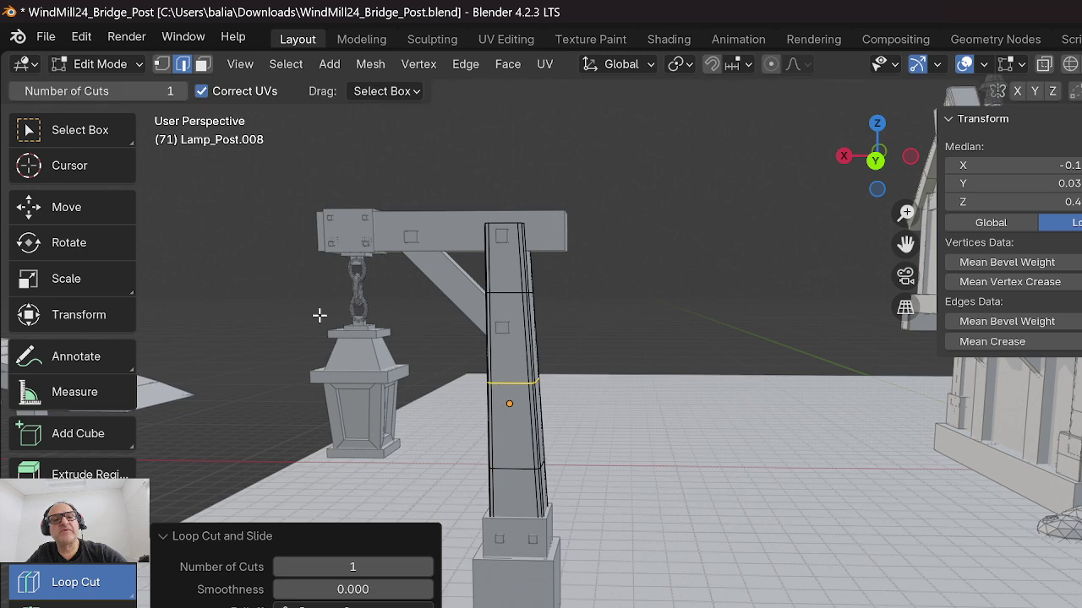
Select the middle loop's edge on the post's side facing away from the lantern and move it slightly along X.
{"action": "left_click", "coordinate": [94, 195]}
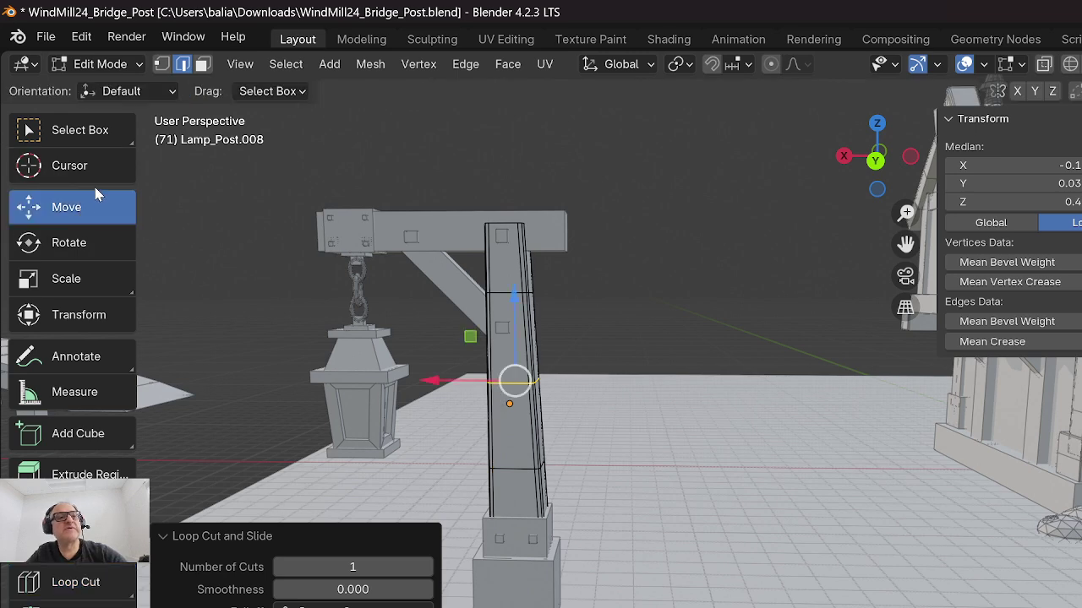
{"action": "left_click", "coordinate": [203, 65]}
{"action": "scroll", "coordinate": [535, 387], "scroll_direction": "up", "scroll_amount": 4}
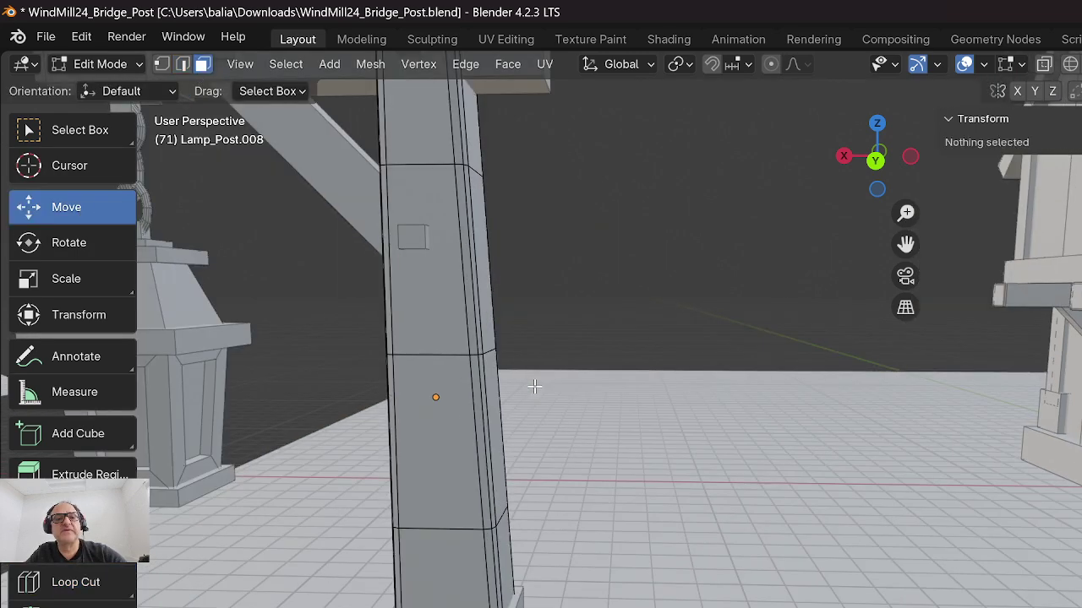
{"action": "left_click", "coordinate": [485, 347]}
{"action": "left_click", "coordinate": [182, 64]}
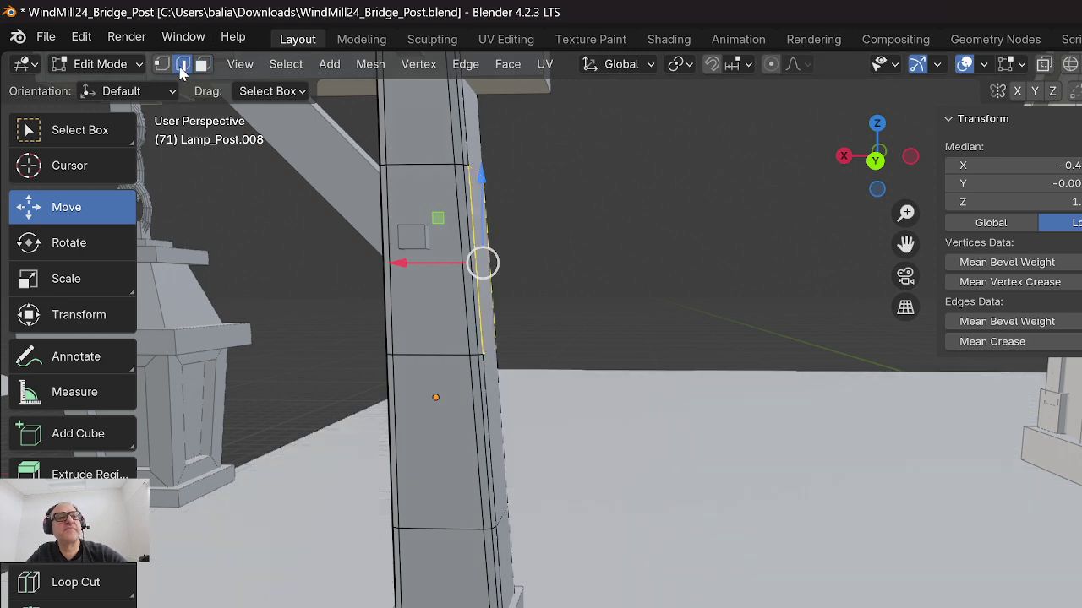
{"action": "left_click", "coordinate": [491, 353]}
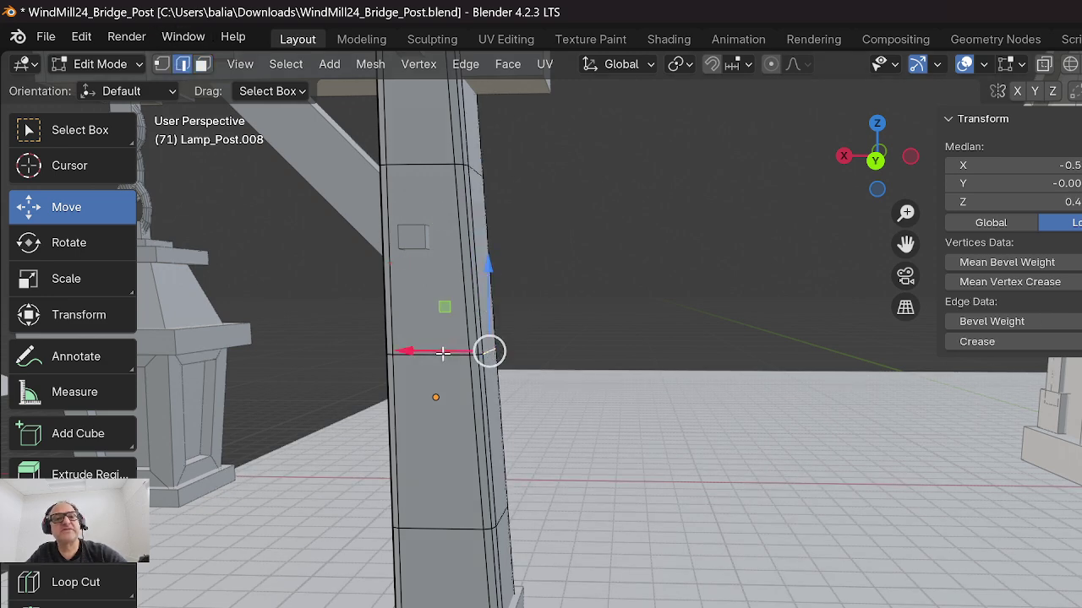
{"action": "left_click_drag", "start_coordinate": [441, 355], "coordinate": [448, 353]}
Select the lower loop's edge on the post's lantern-facing side and move it along X.
{"action": "middle_click_drag", "start_coordinate": [447, 354], "coordinate": [469, 368]}
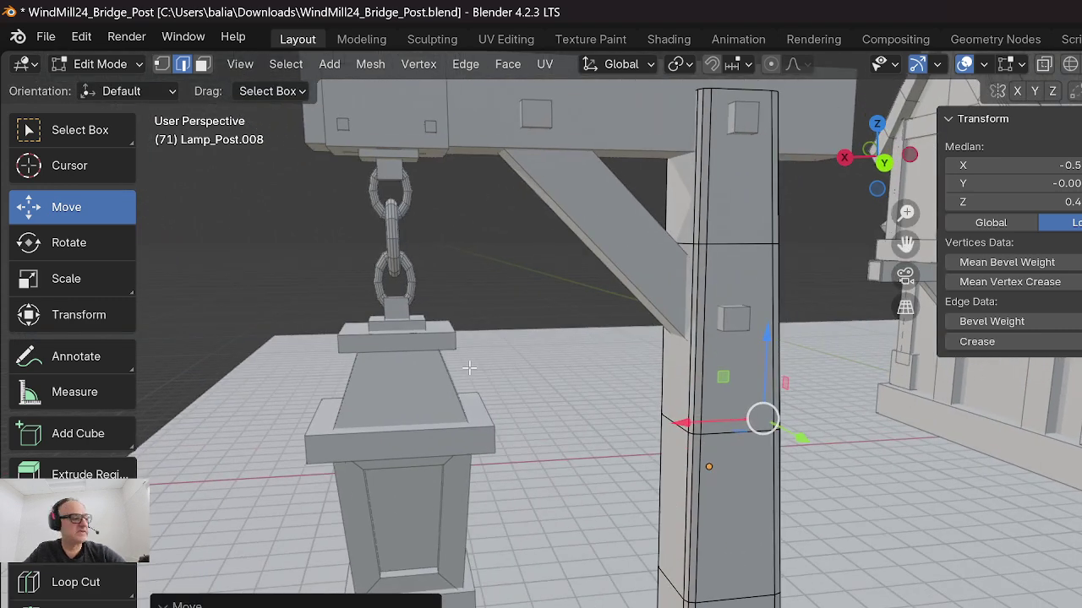
{"action": "left_click", "coordinate": [670, 584]}
{"action": "left_click_drag", "start_coordinate": [643, 585], "coordinate": [591, 589]}
Select the upper loop's vertices at the post's front corner facing away from the lantern and move them slightly inward along X and Y.
{"action": "middle_click_drag", "start_coordinate": [666, 336], "coordinate": [685, 397], "text": "shift"}
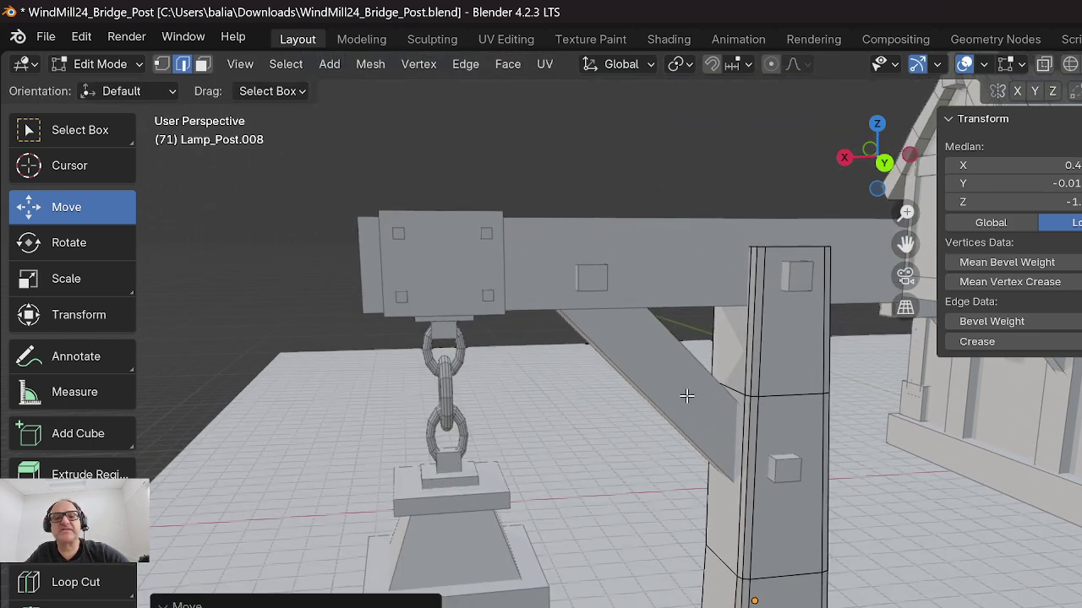
{"action": "middle_click_drag", "start_coordinate": [714, 458], "coordinate": [686, 466]}
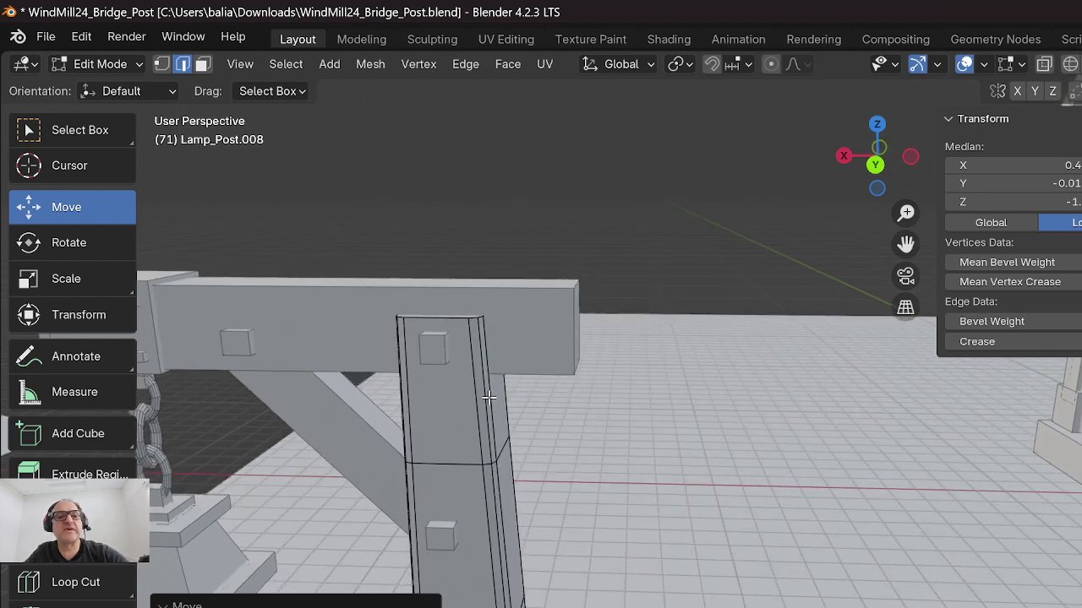
{"action": "left_click", "coordinate": [165, 66]}
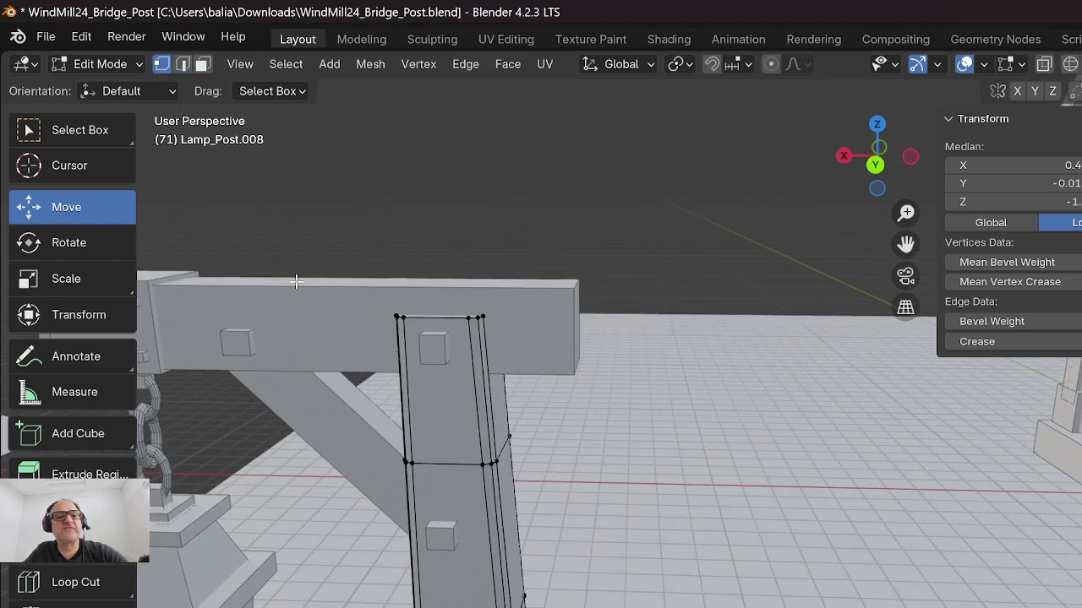
{"action": "left_click", "coordinate": [485, 475], "text": "alt"}
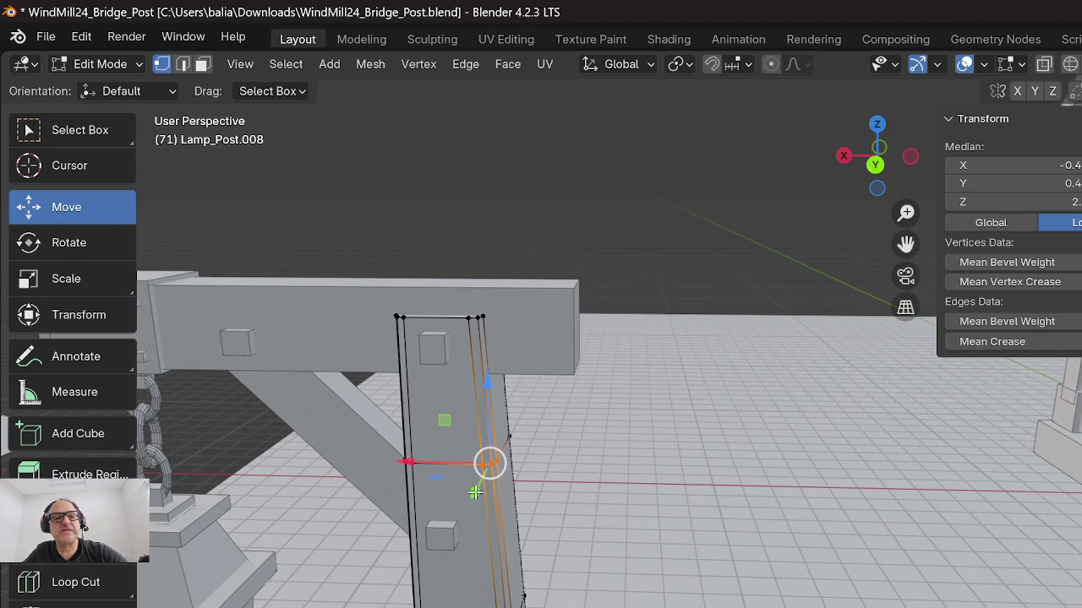
{"action": "left_click_drag", "start_coordinate": [472, 490], "coordinate": [424, 459]}
{"action": "scroll", "coordinate": [512, 498], "scroll_direction": "down", "scroll_amount": 6}
{"action": "middle_click_drag", "start_coordinate": [512, 498], "coordinate": [532, 506]}
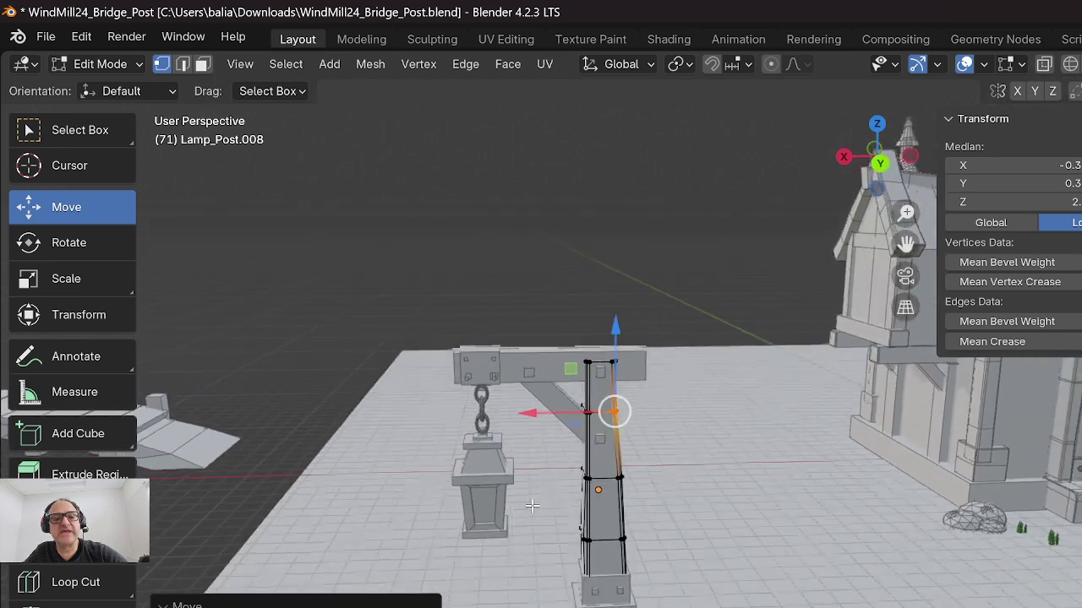
{"action": "key", "text": "Tab"}
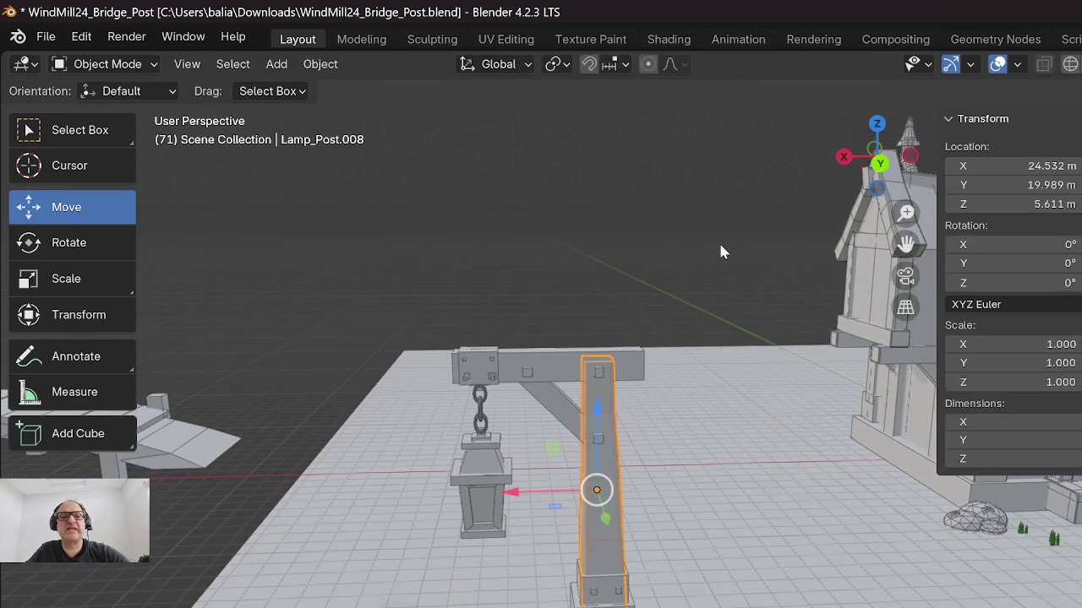
Select the diagonal brace between the lamp post and the top beam and apply its scale.
{"action": "scroll", "coordinate": [686, 345], "scroll_direction": "up", "scroll_amount": 6}
{"action": "left_click", "coordinate": [475, 372]}
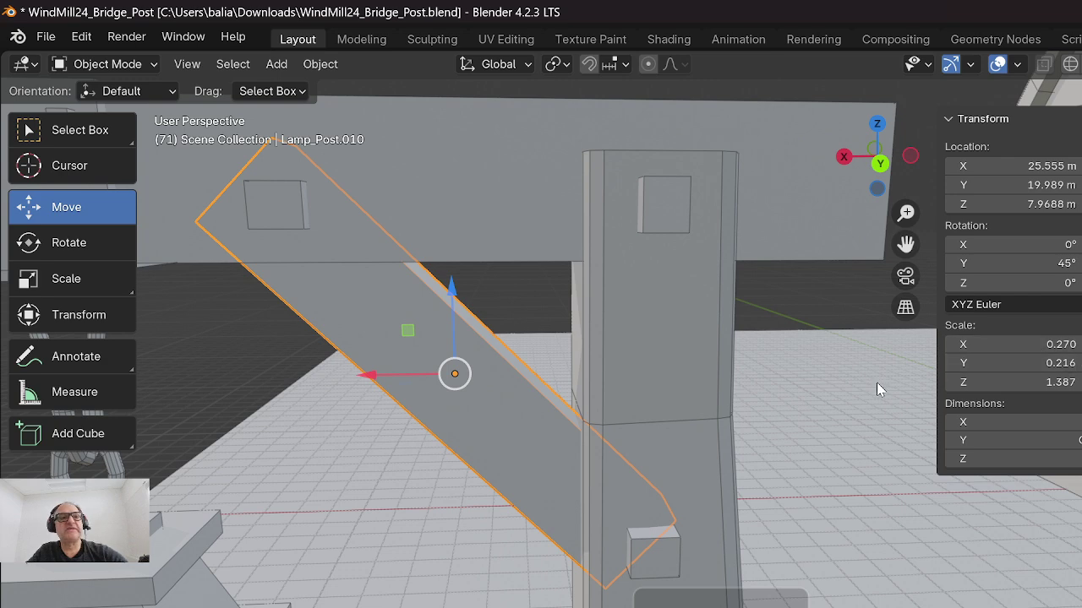
{"action": "key", "text": "ctrl+a"}
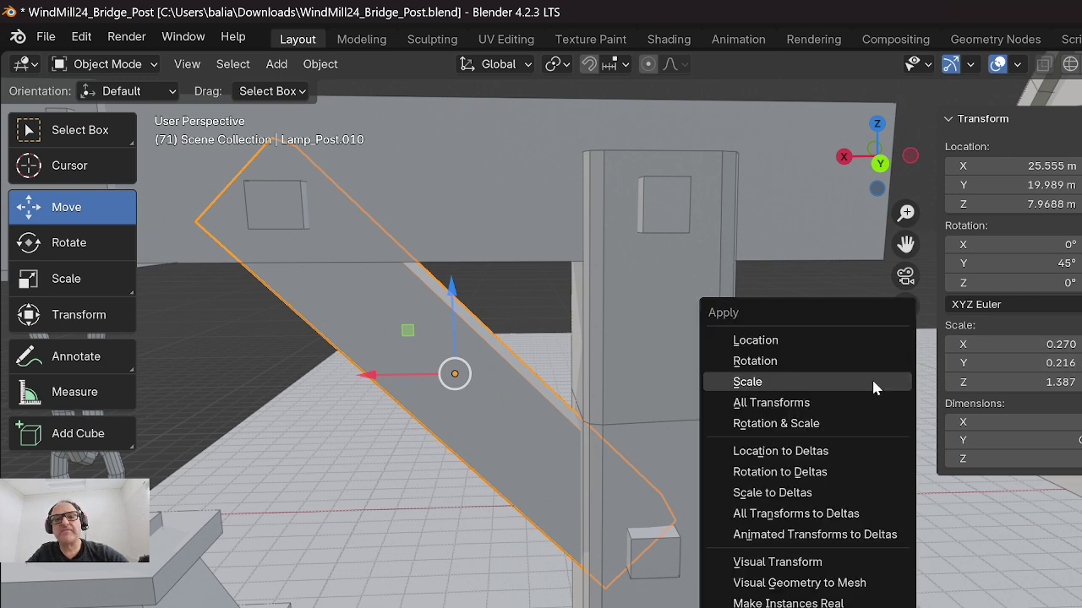
{"action": "left_click", "coordinate": [874, 387]}
Bevel all edges of the diagonal brace with one segment and a width of about 0.043 m.
{"action": "key", "text": "Tab"}
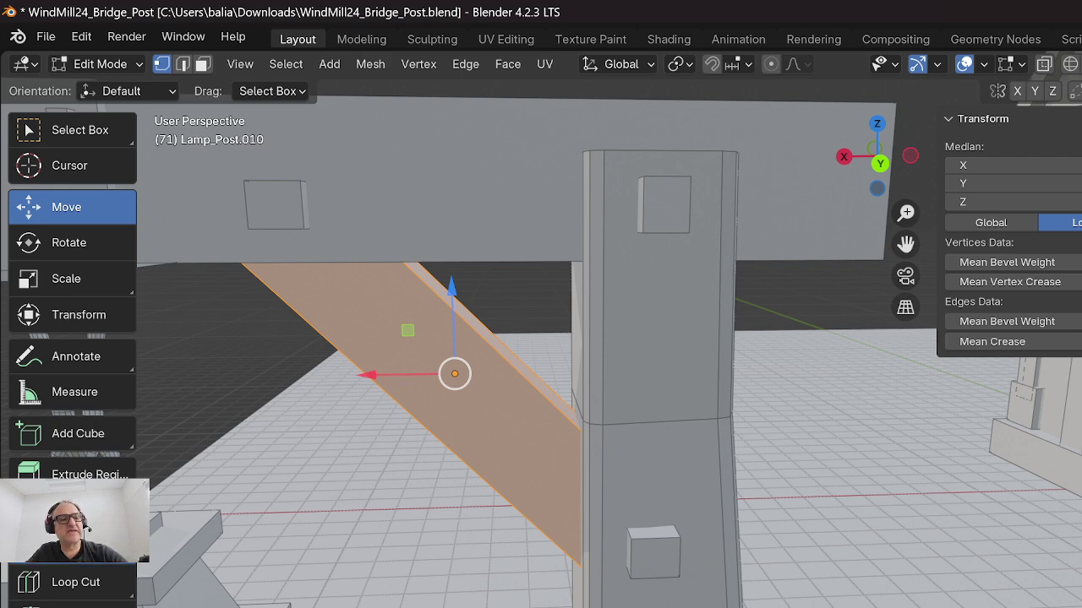
{"action": "left_click", "coordinate": [75, 546]}
{"action": "left_click_drag", "start_coordinate": [453, 269], "coordinate": [451, 251]}
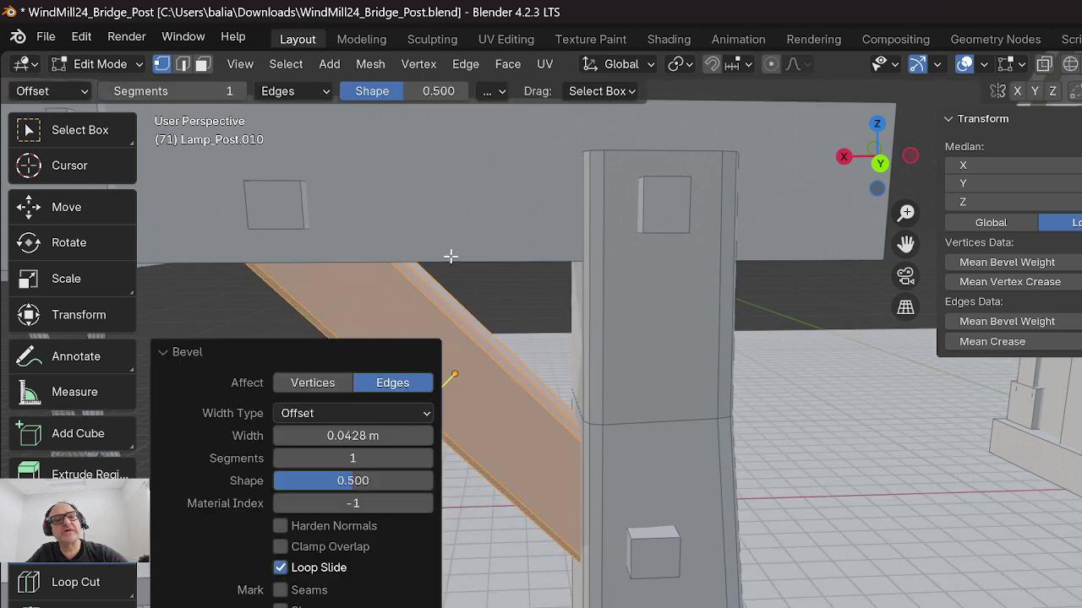
{"action": "left_click", "coordinate": [426, 460]}
{"action": "left_click", "coordinate": [181, 314]}
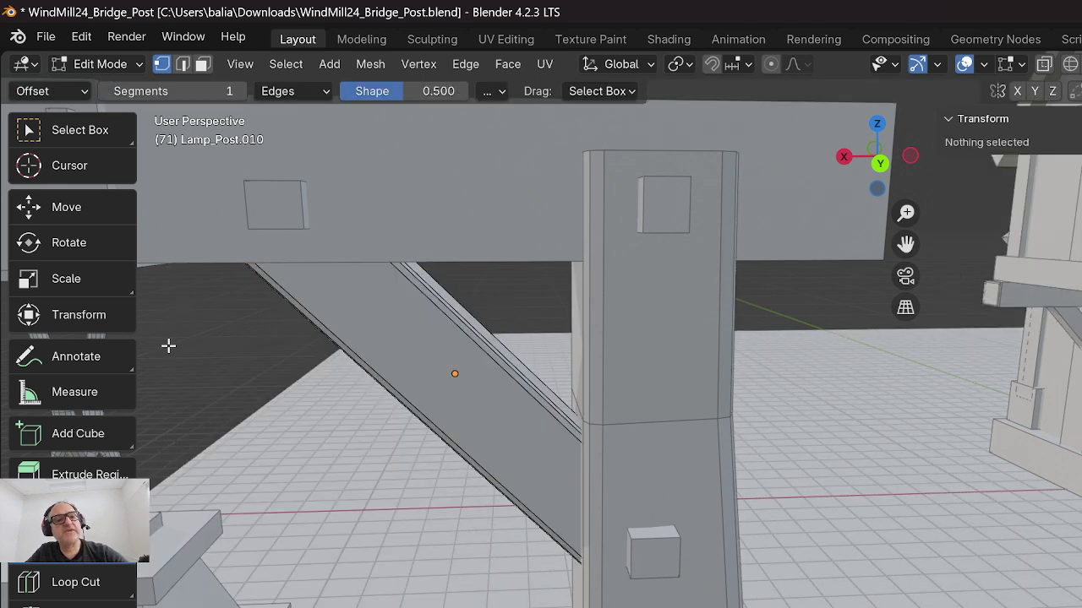
Add one loop cut across the diagonal brace and slide it toward the lamp post.
{"action": "mouse_move", "coordinate": [418, 415]}
{"action": "middle_mouse_down"}
{"action": "mouse_move", "coordinate": [438, 400]}
{"action": "mouse_move", "coordinate": [420, 415]}
{"action": "mouse_move", "coordinate": [444, 421]}
{"action": "mouse_move", "coordinate": [422, 418]}
{"action": "middle_mouse_up"}
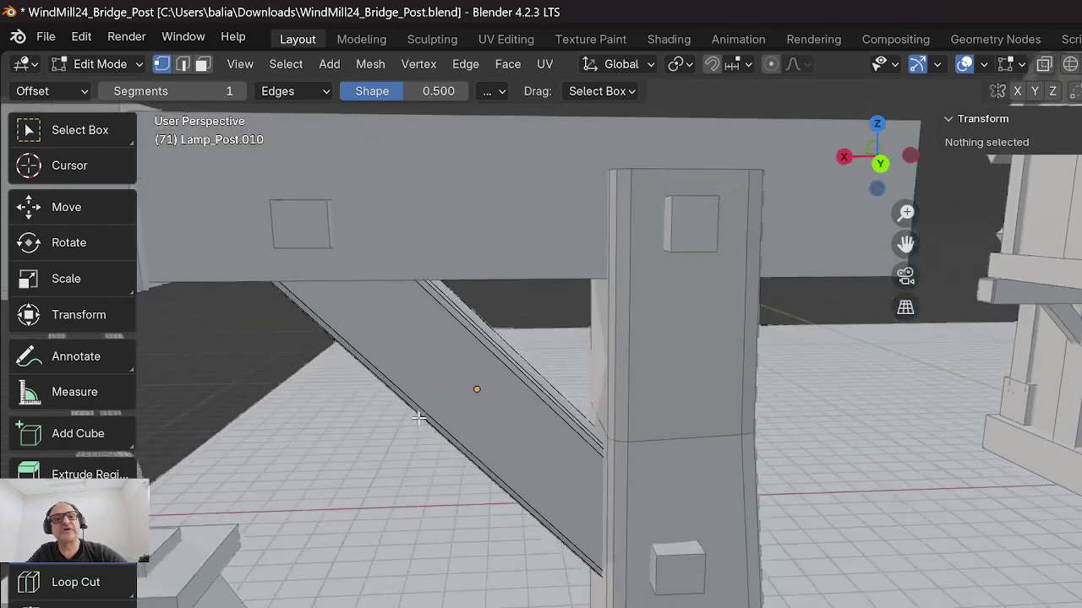
{"action": "left_click", "coordinate": [76, 583]}
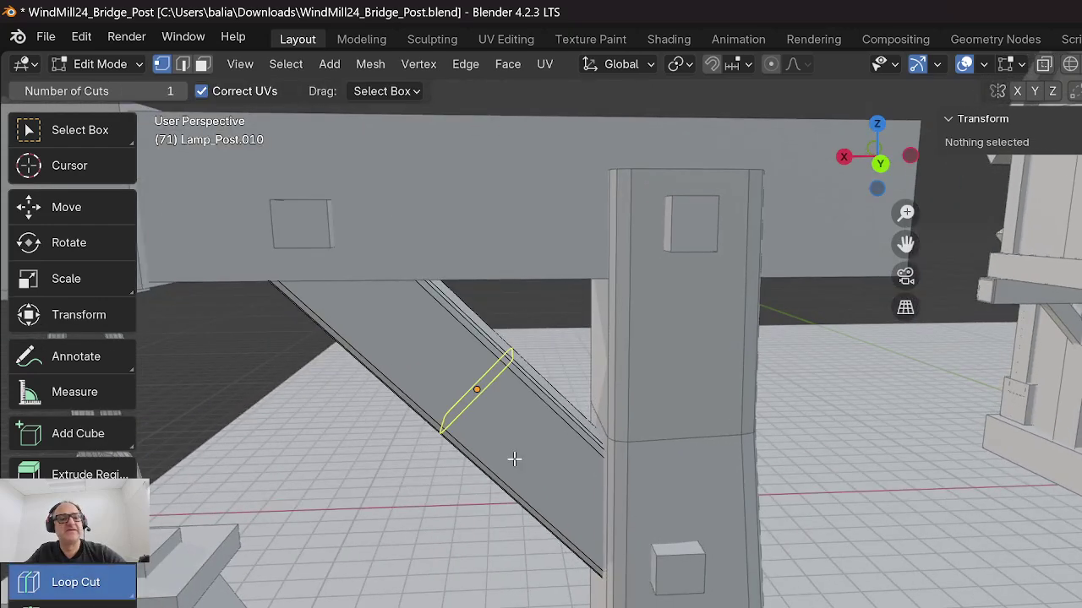
{"action": "left_click_drag", "start_coordinate": [505, 444], "coordinate": [559, 498]}
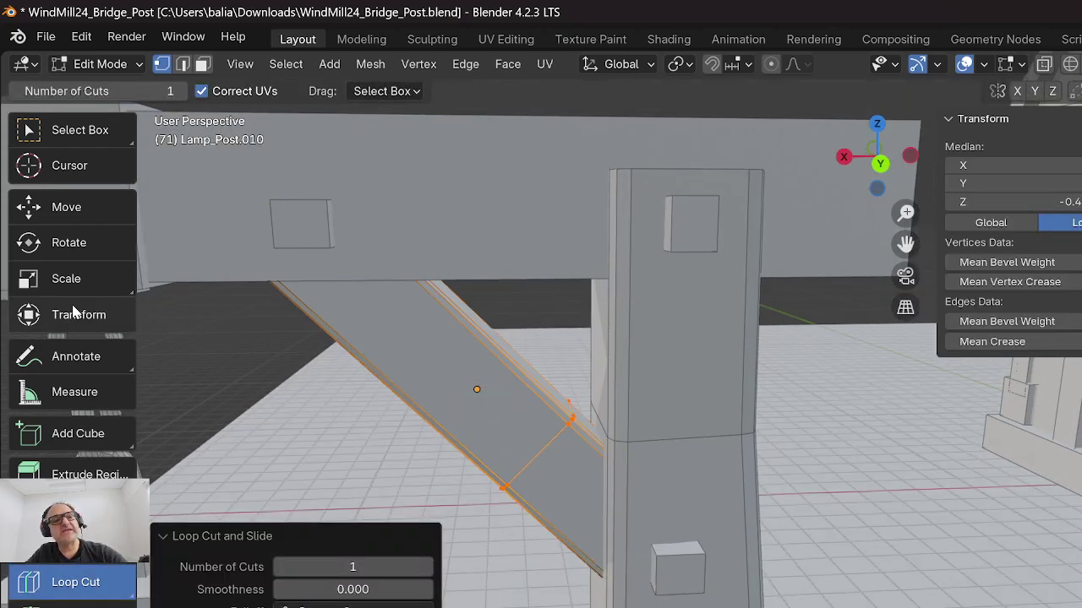
Select the new loop's vertices on the brace's upper edge and move them slightly along X toward the lantern.
{"action": "left_click", "coordinate": [56, 204]}
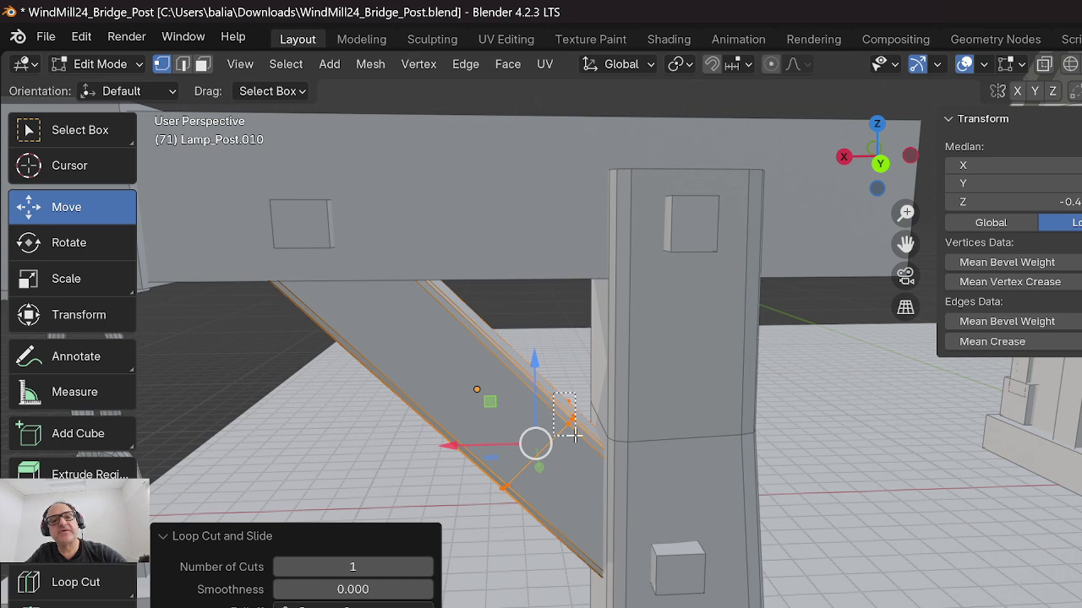
{"action": "left_click", "coordinate": [566, 412]}
{"action": "left_click_drag", "start_coordinate": [521, 417], "coordinate": [515, 417]}
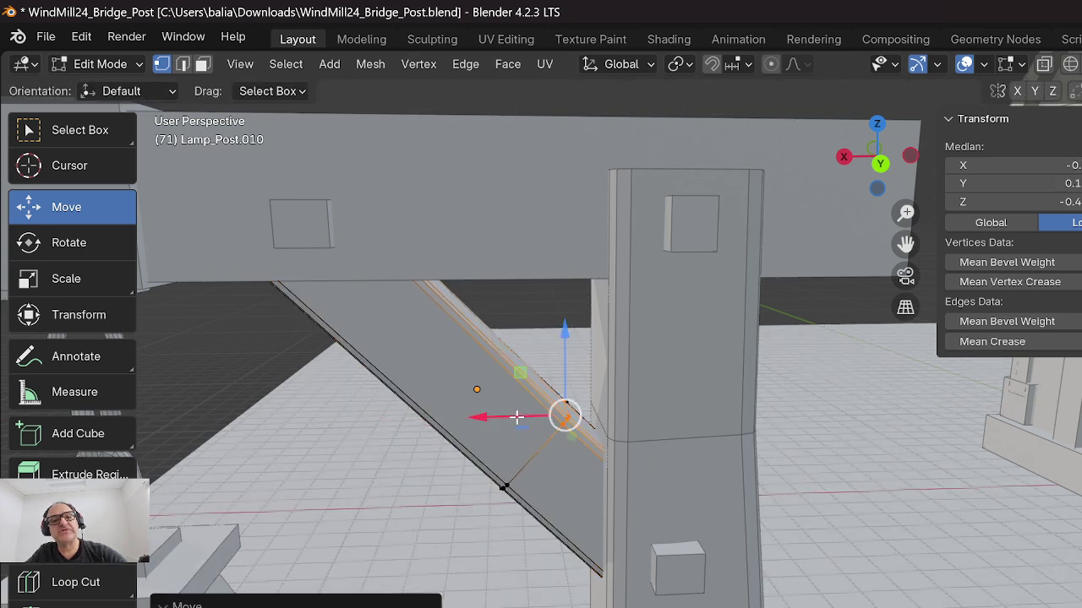
{"action": "middle_click_drag", "start_coordinate": [515, 417], "coordinate": [442, 354]}
{"action": "key", "text": "Tab"}
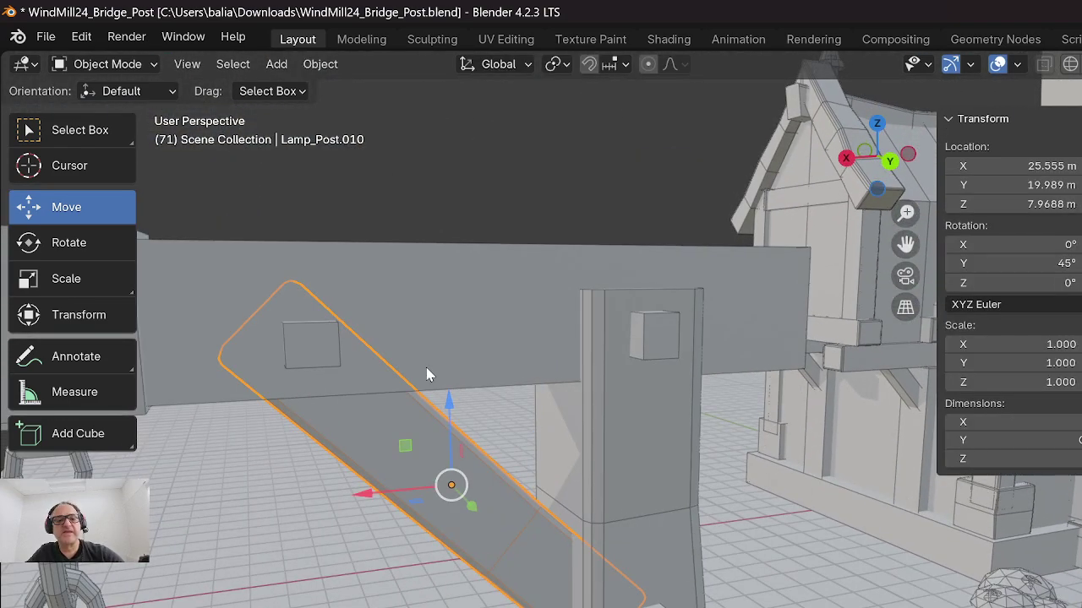
Examine the deformed brace and the lamp post down to its base.
{"action": "scroll", "coordinate": [405, 200], "scroll_direction": "down", "scroll_amount": 4}
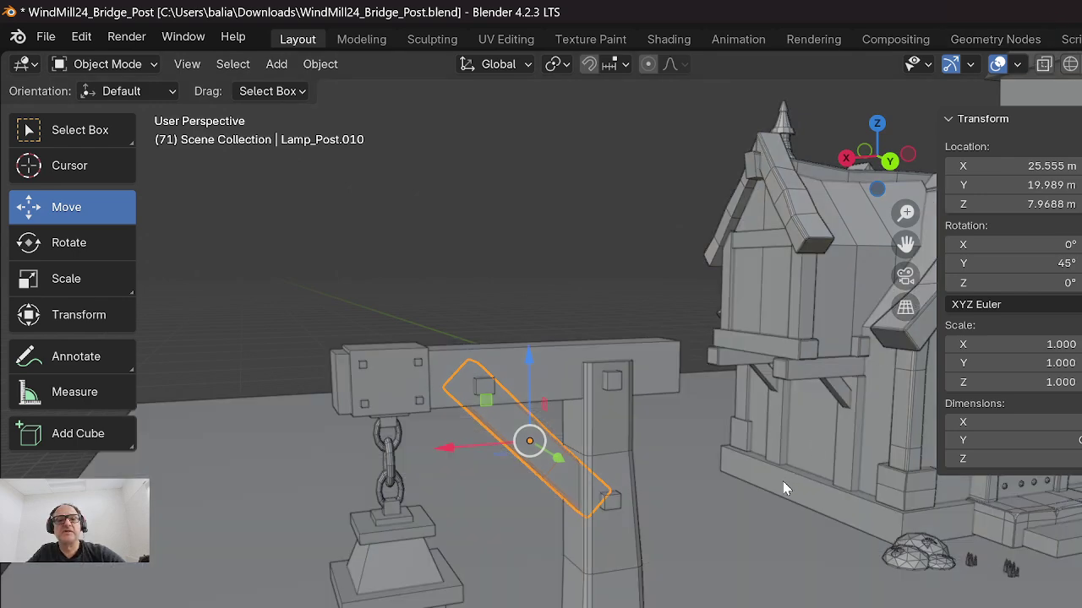
{"action": "scroll", "coordinate": [589, 515], "scroll_direction": "up", "scroll_amount": 4}
{"action": "left_click", "coordinate": [750, 478]}
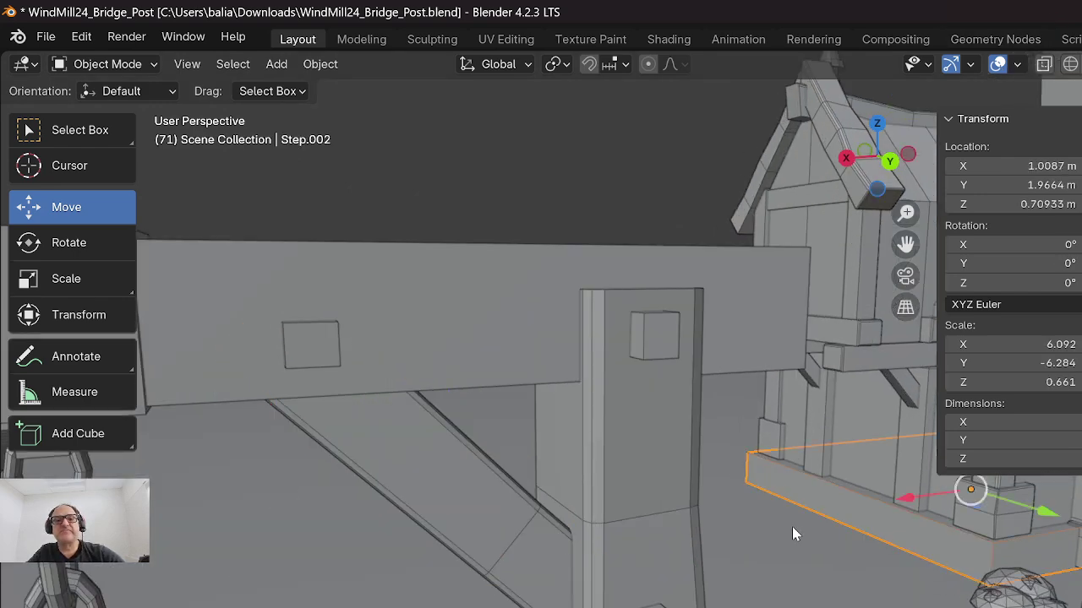
{"action": "middle_click_drag", "start_coordinate": [792, 527], "coordinate": [729, 321]}
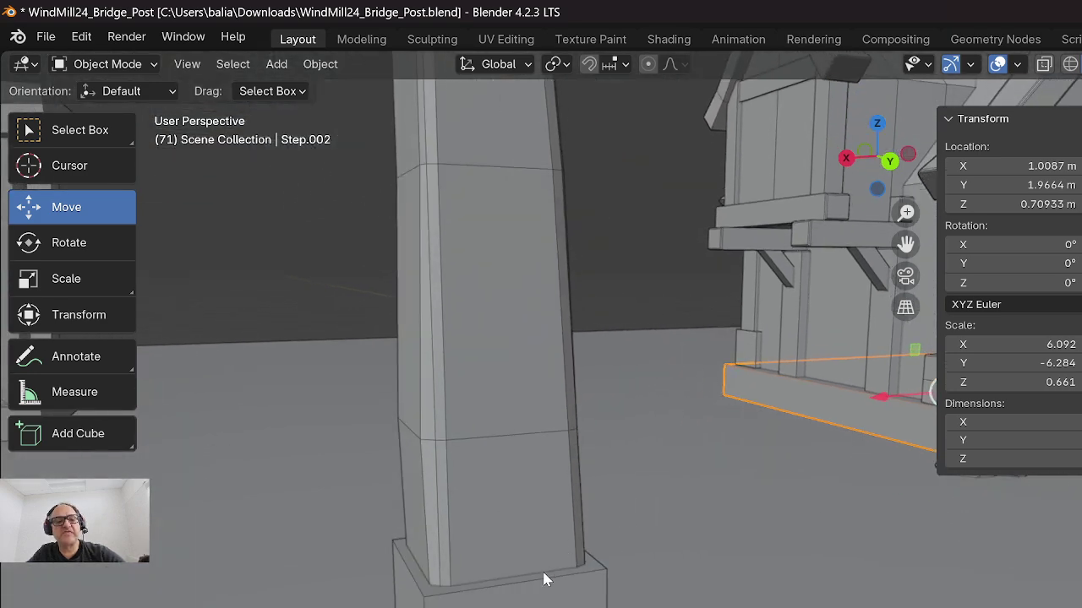
{"action": "scroll", "coordinate": [543, 587], "scroll_direction": "down", "scroll_amount": 3}
{"action": "scroll", "coordinate": [568, 524], "scroll_direction": "up", "scroll_amount": 5}
{"action": "middle_click_drag", "start_coordinate": [564, 490], "coordinate": [93, 494], "text": "shift"}
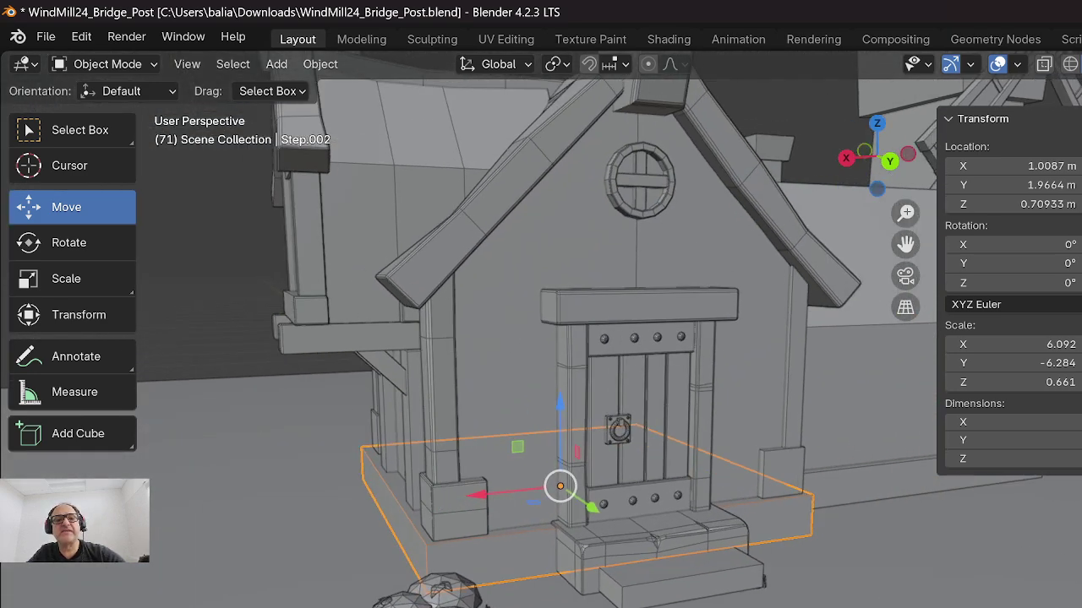
Examine the bevels and uneven edges of the house door's upper cross board and the lintel above it.
{"action": "left_click", "coordinate": [646, 344]}
{"action": "key", "text": "KP_Decimal"}
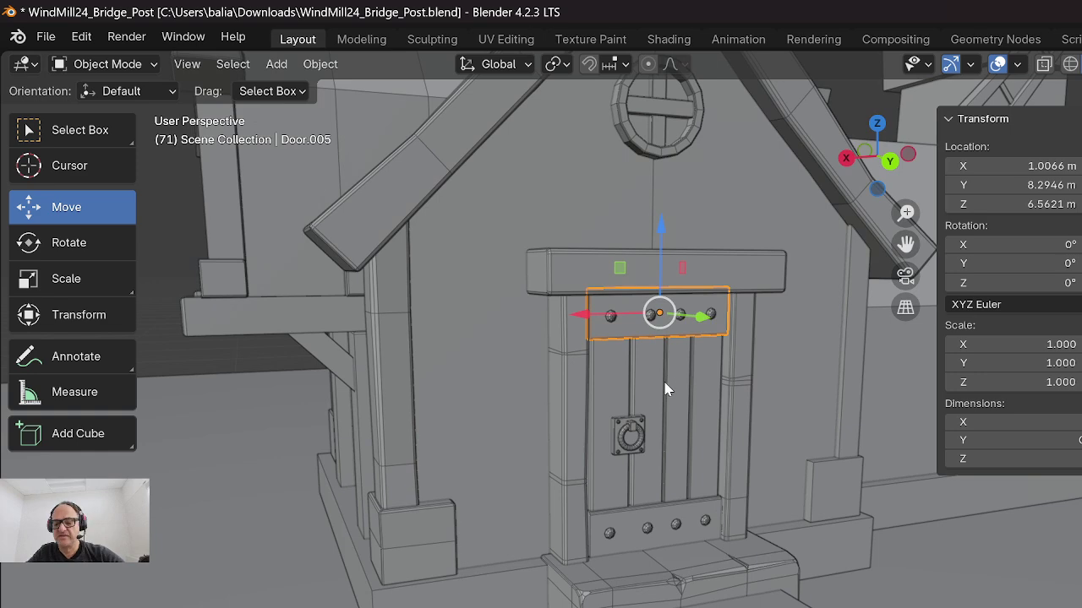
{"action": "key", "text": "KP_Decimal"}
{"action": "scroll", "coordinate": [628, 410], "scroll_direction": "down", "scroll_amount": 1}
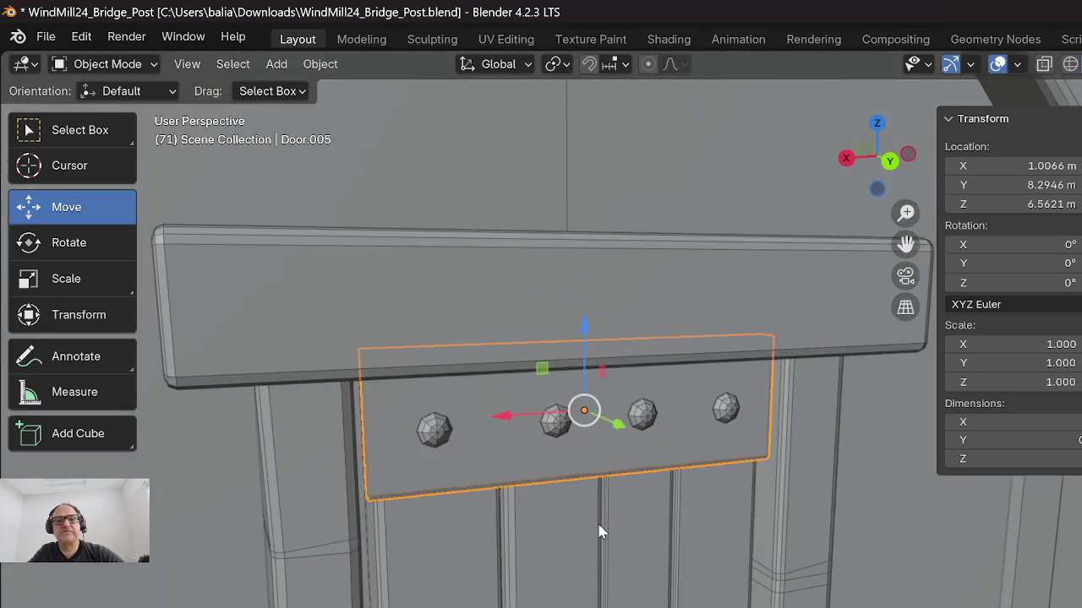
{"action": "middle_click_drag", "start_coordinate": [598, 523], "coordinate": [516, 563]}
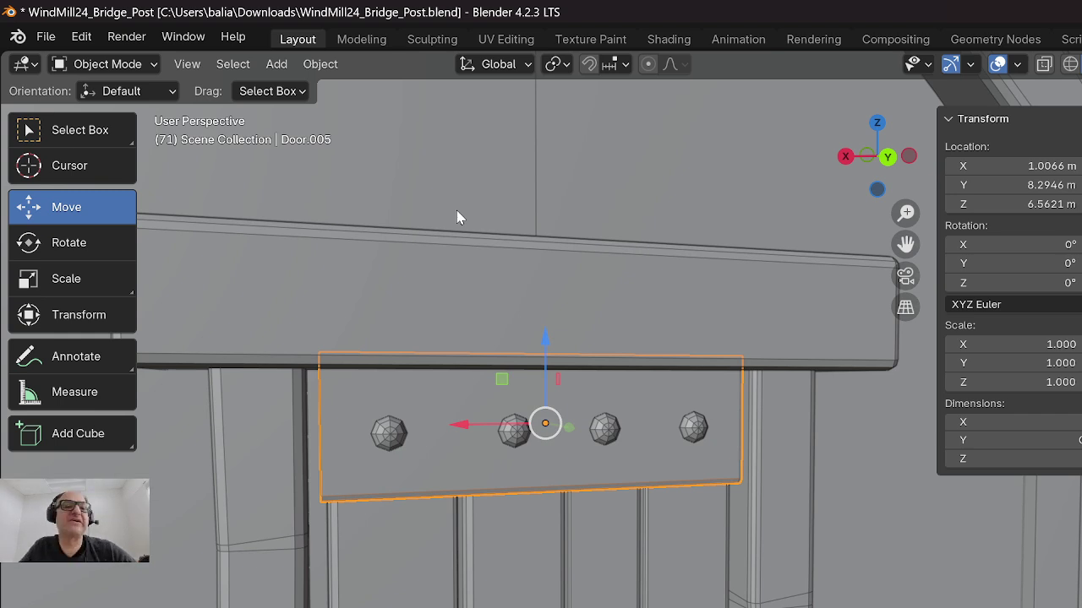
{"action": "scroll", "coordinate": [495, 314], "scroll_direction": "down", "scroll_amount": 6}
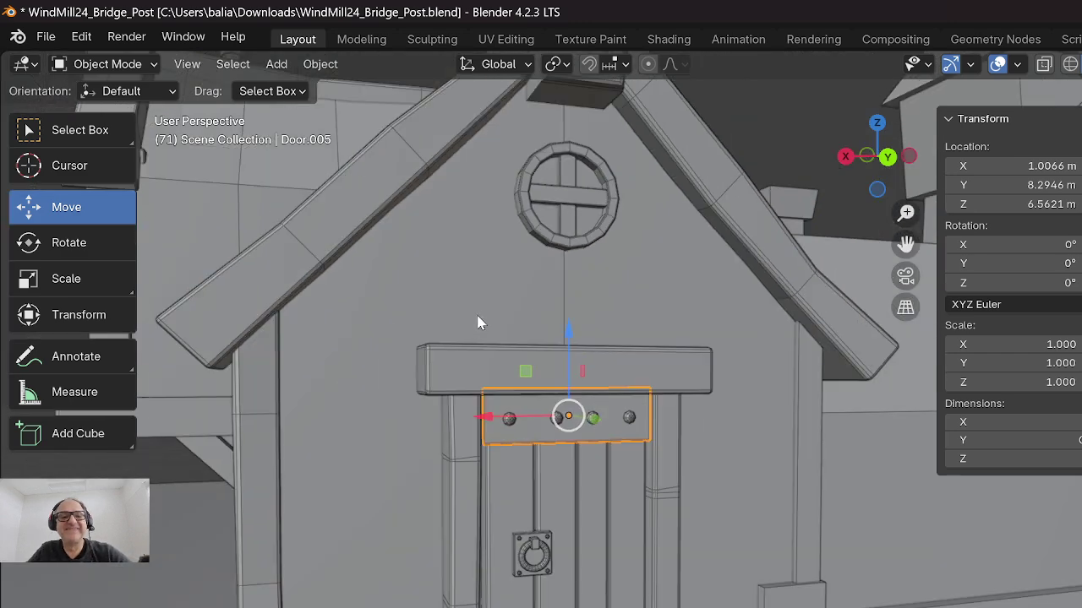
{"action": "scroll", "coordinate": [474, 397], "scroll_direction": "up", "scroll_amount": 1}
Examine the door's planks, side posts and lintel from several angles for beveled, irregular edges.
{"action": "middle_click_drag", "start_coordinate": [502, 572], "coordinate": [531, 388], "text": "shift"}
{"action": "middle_click_drag", "start_coordinate": [526, 419], "coordinate": [492, 326]}
{"action": "left_click", "coordinate": [676, 604]}
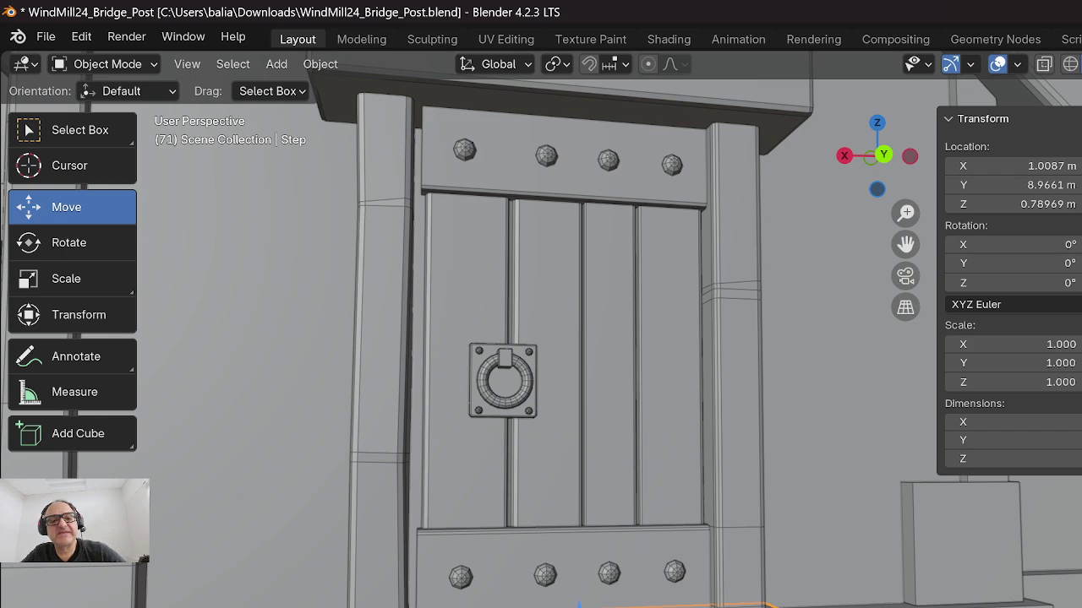
{"action": "mouse_move", "coordinate": [541, 363]}
{"action": "middle_mouse_down"}
{"action": "mouse_move", "coordinate": [567, 367]}
{"action": "mouse_move", "coordinate": [553, 358]}
{"action": "middle_mouse_up"}
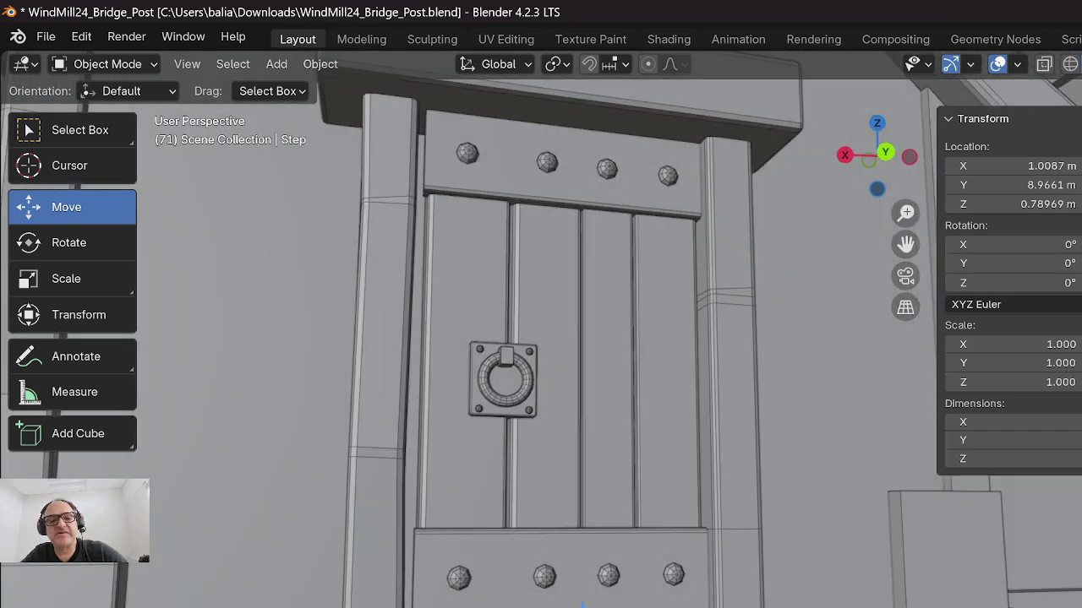
{"action": "middle_click_drag", "start_coordinate": [582, 605], "coordinate": [594, 605]}
{"action": "scroll", "coordinate": [520, 287], "scroll_direction": "down", "scroll_amount": 4}
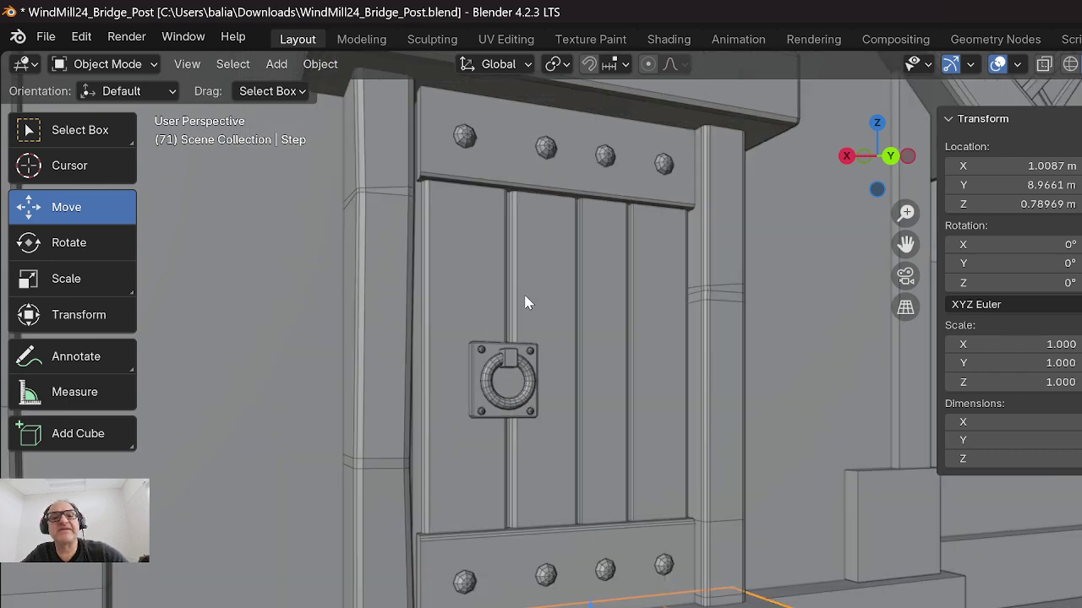
{"action": "middle_click_drag", "start_coordinate": [597, 242], "coordinate": [521, 371]}
{"action": "left_click", "coordinate": [498, 213]}
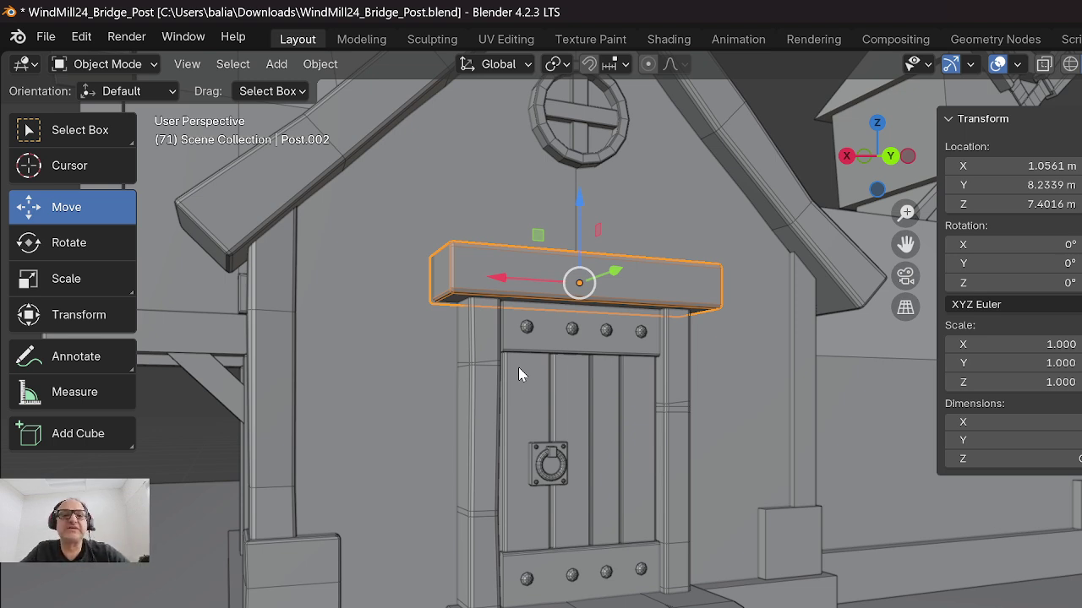
{"action": "mouse_move", "coordinate": [583, 560]}
{"action": "middle_mouse_down"}
{"action": "mouse_move", "coordinate": [557, 524]}
{"action": "mouse_move", "coordinate": [574, 543]}
{"action": "middle_mouse_up"}
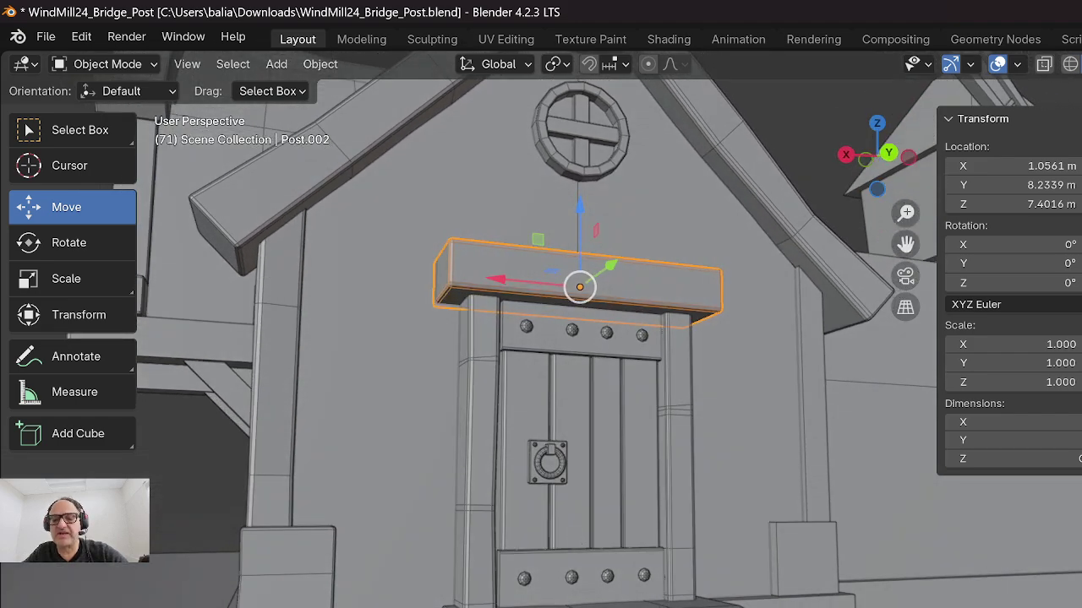